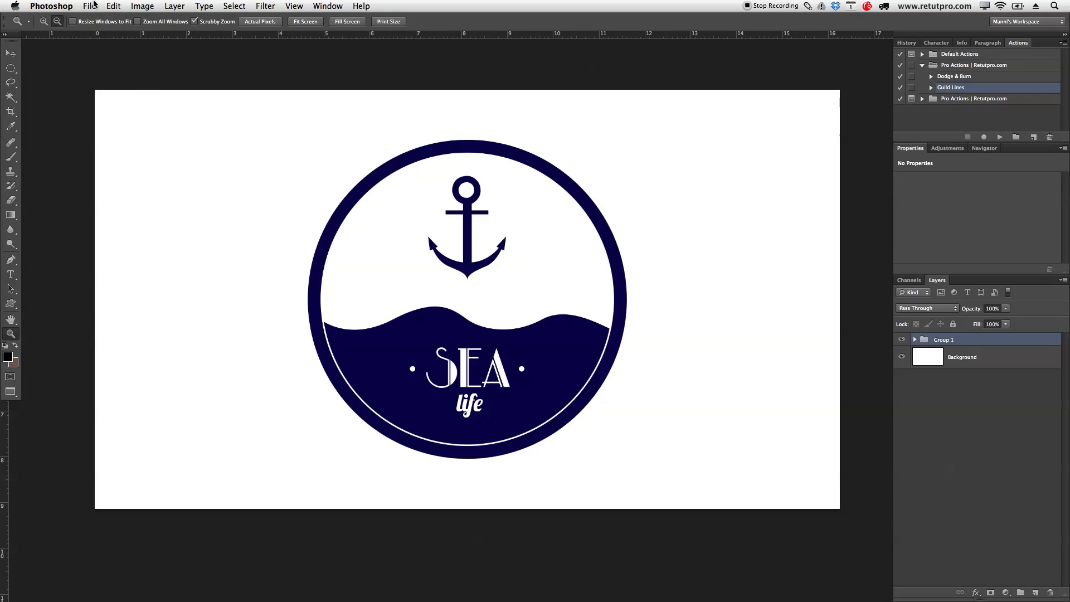
# Create a new 1920 x 1080 px document at 300 pixels/inch in 16-bit RGB with a white background
pyautogui.click(92, 7)
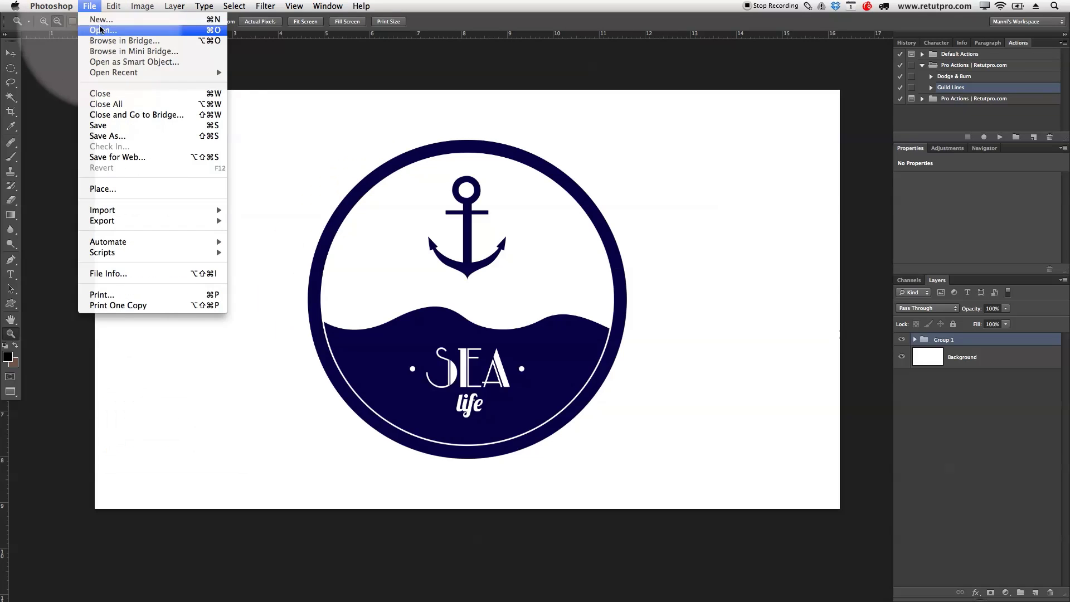
pyautogui.click(101, 19)
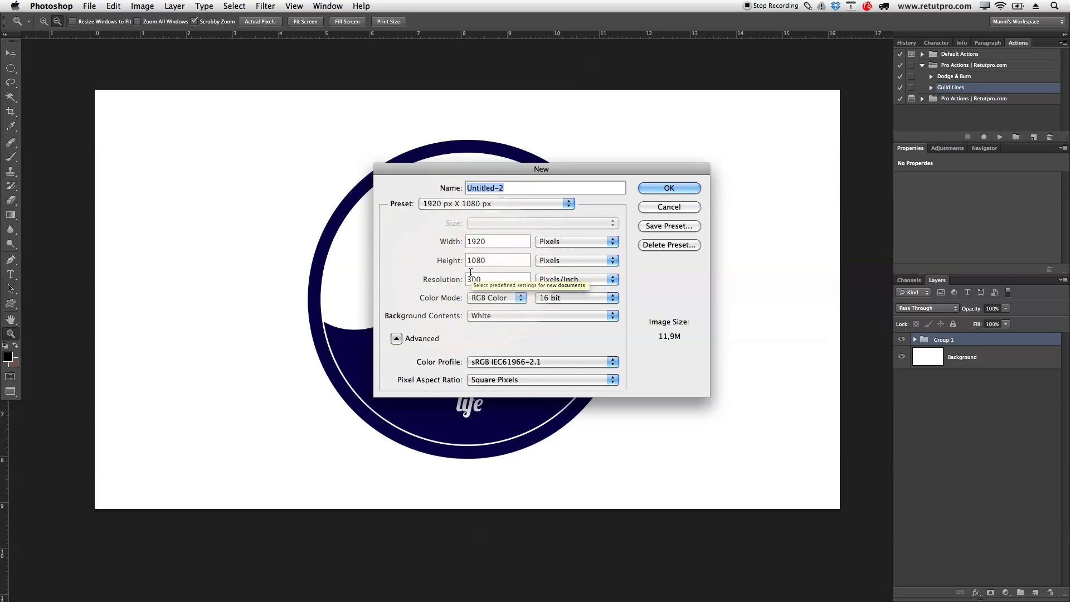
pyautogui.click(682, 192)
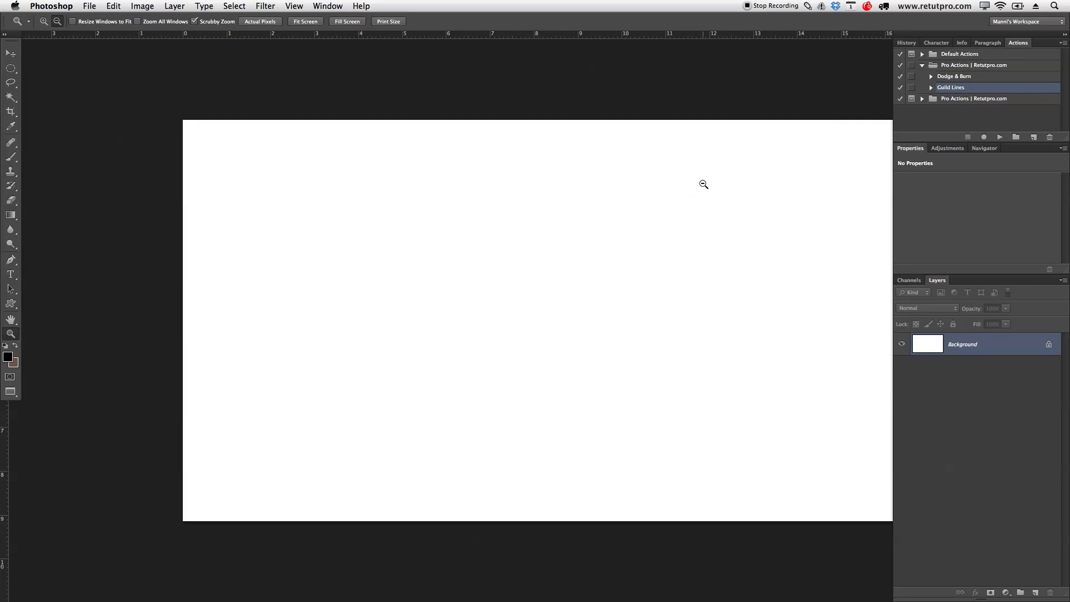
pyautogui.press('f')
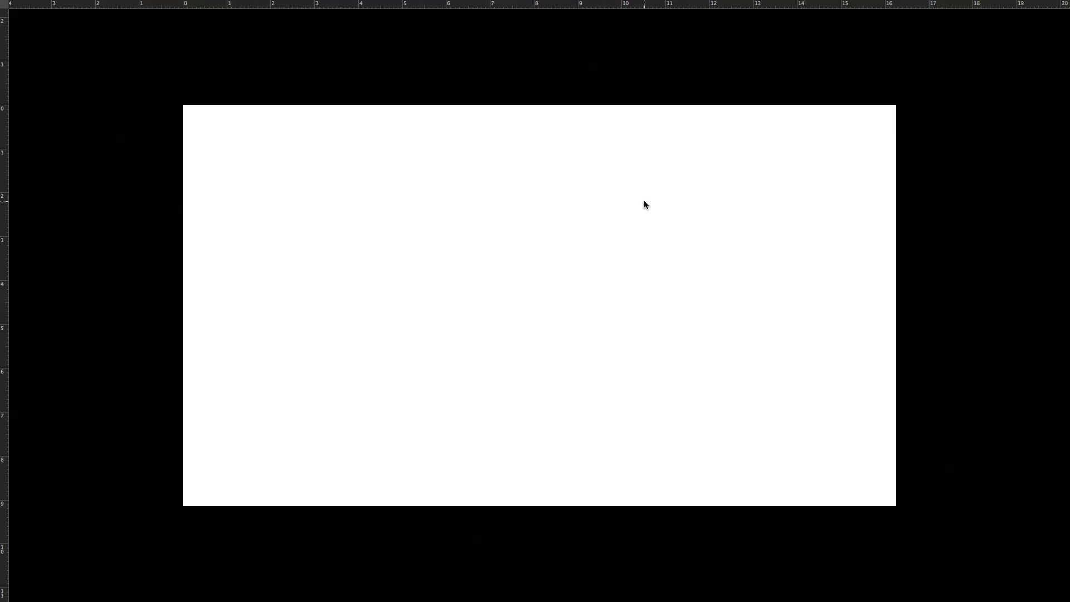
pyautogui.press('f')
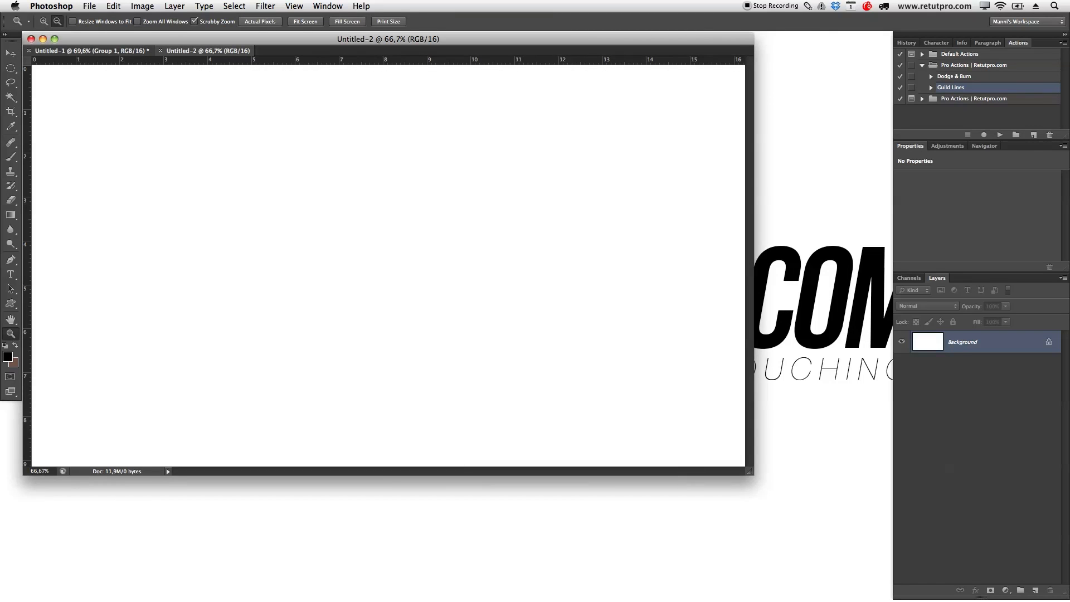
pyautogui.moveTo(239, 52); pyautogui.dragTo(239, 42)
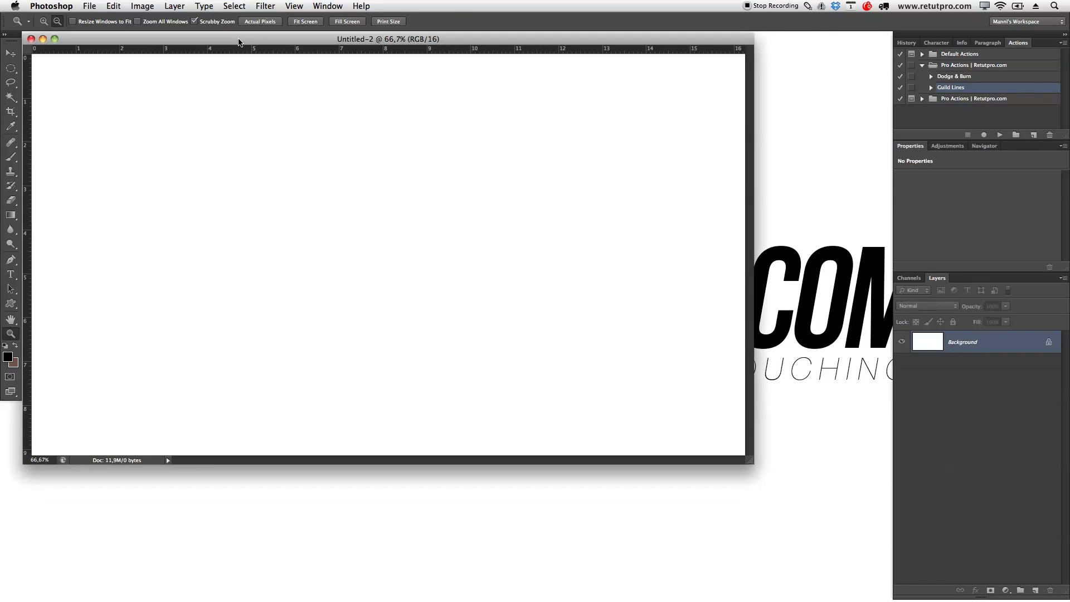
pyautogui.press('f')
pyautogui.moveTo(683, 215); pyautogui.dragTo(610, 210)
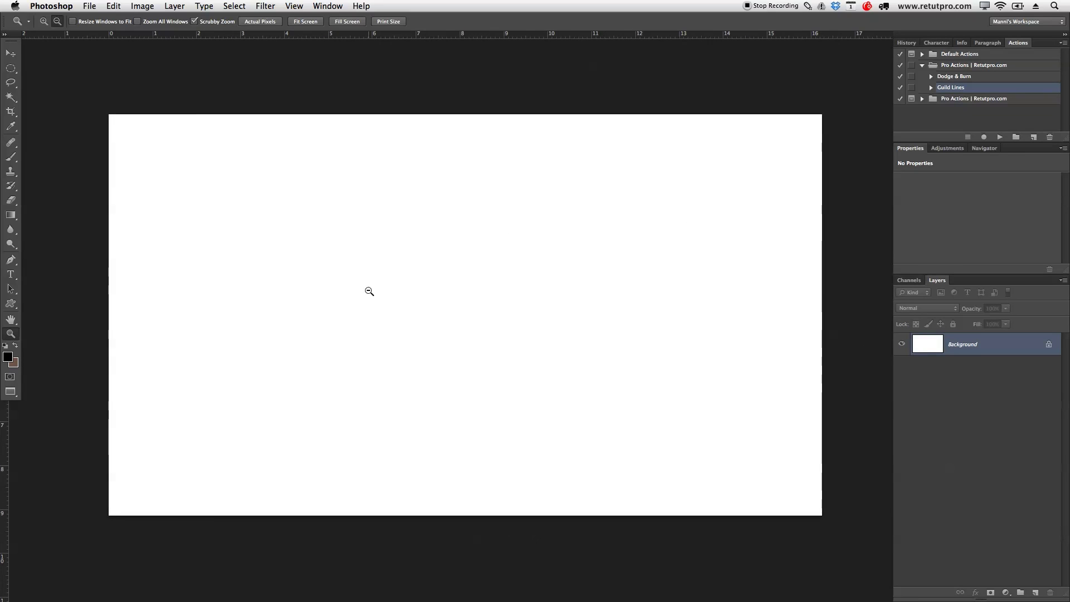
# Convert the locked background into a regular layer named "Basic"
pyautogui.doubleClick(964, 345)
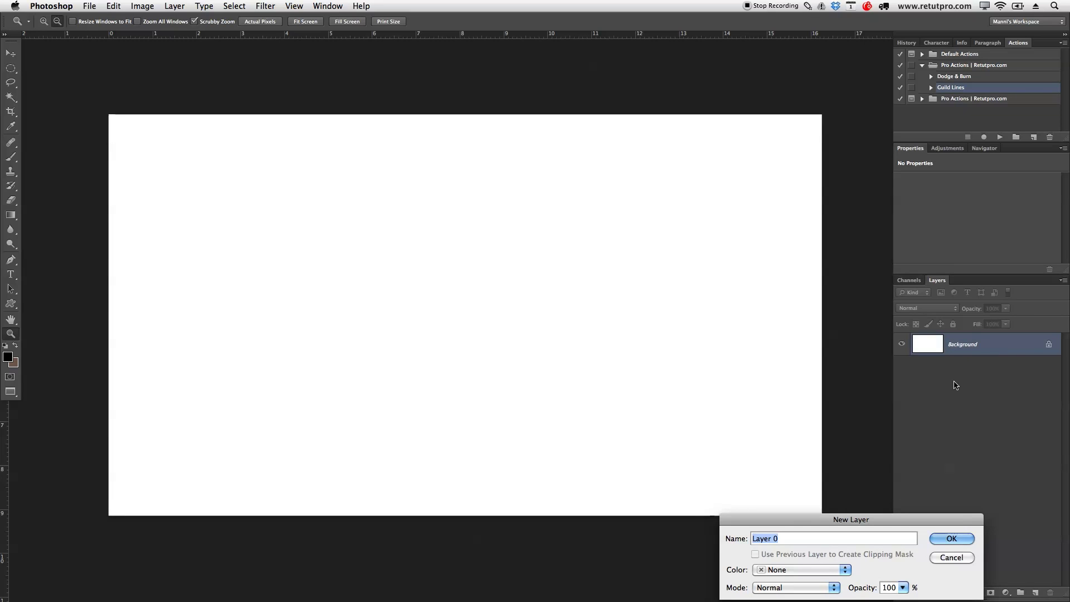
pyautogui.click(934, 409)
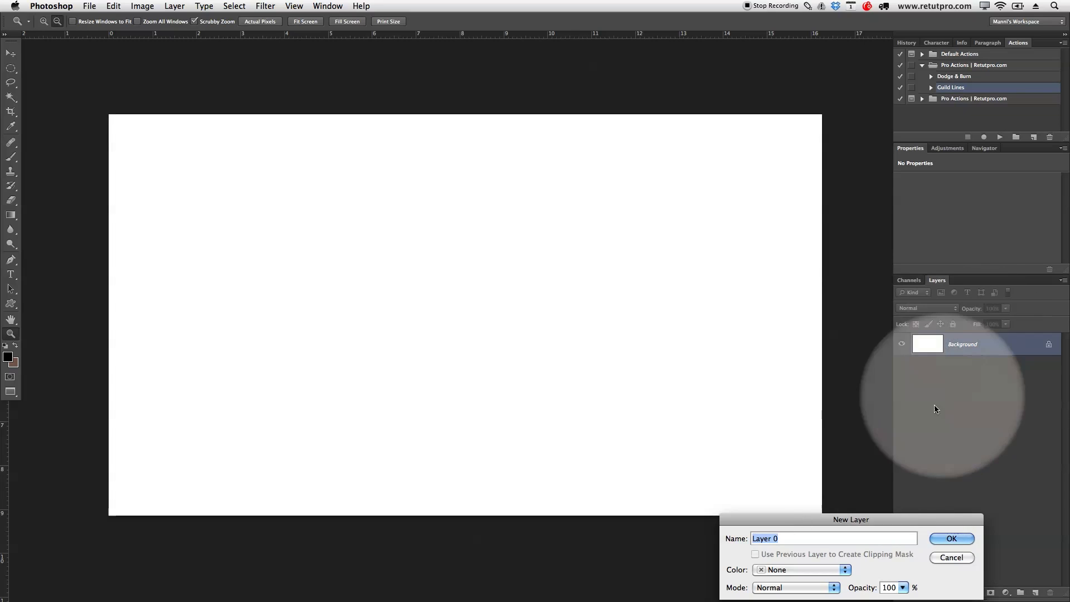
pyautogui.write('Basic')
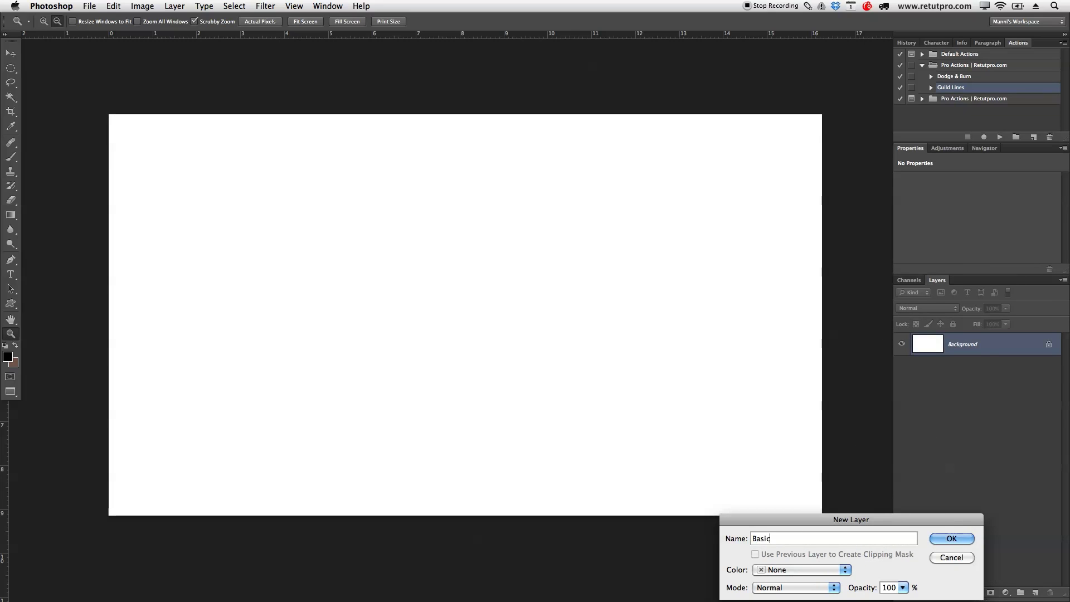
pyautogui.press('Return')
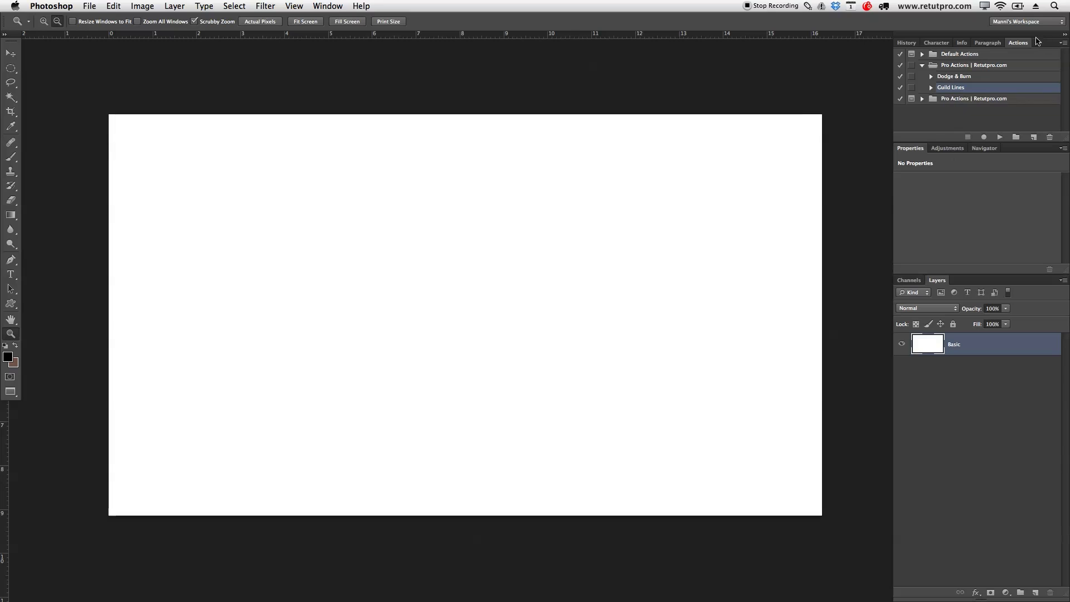
# Run the recorded Guild Lines action to add horizontal and vertical guides through the canvas centre
pyautogui.click(327, 6)
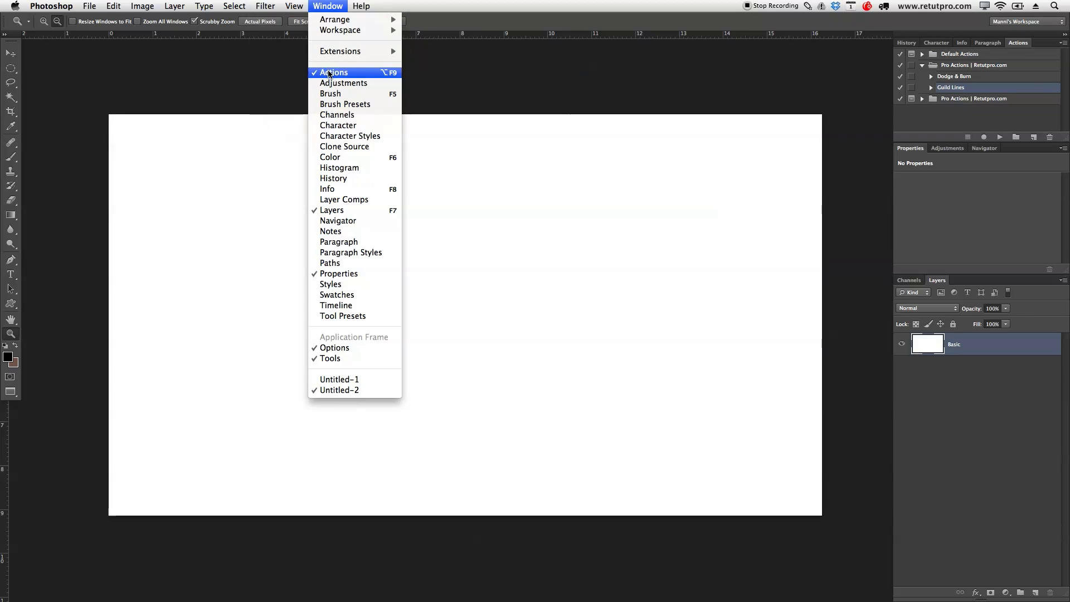
pyautogui.click(1025, 91)
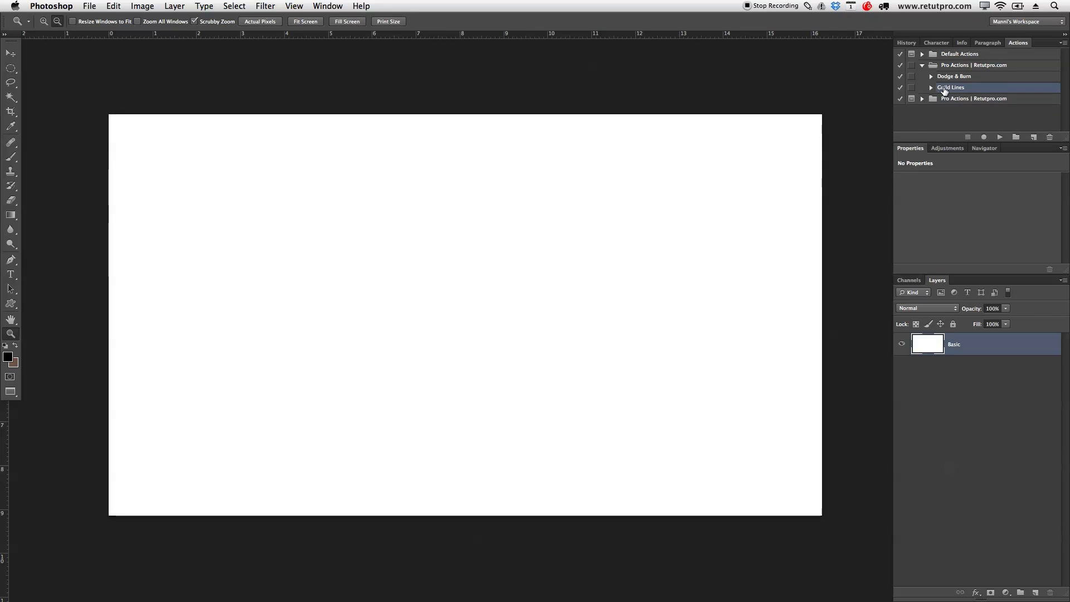
pyautogui.click(1001, 137)
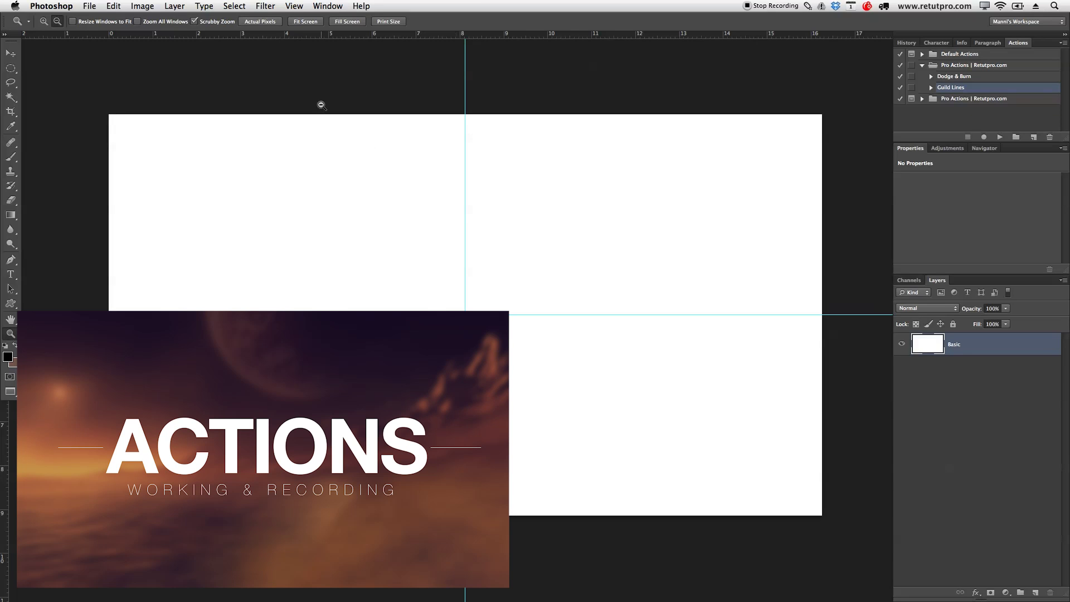
# Draw a thin circular ring about 709 px wide and high near the canvas centre using the Custom Shape tool
pyautogui.click(11, 68)
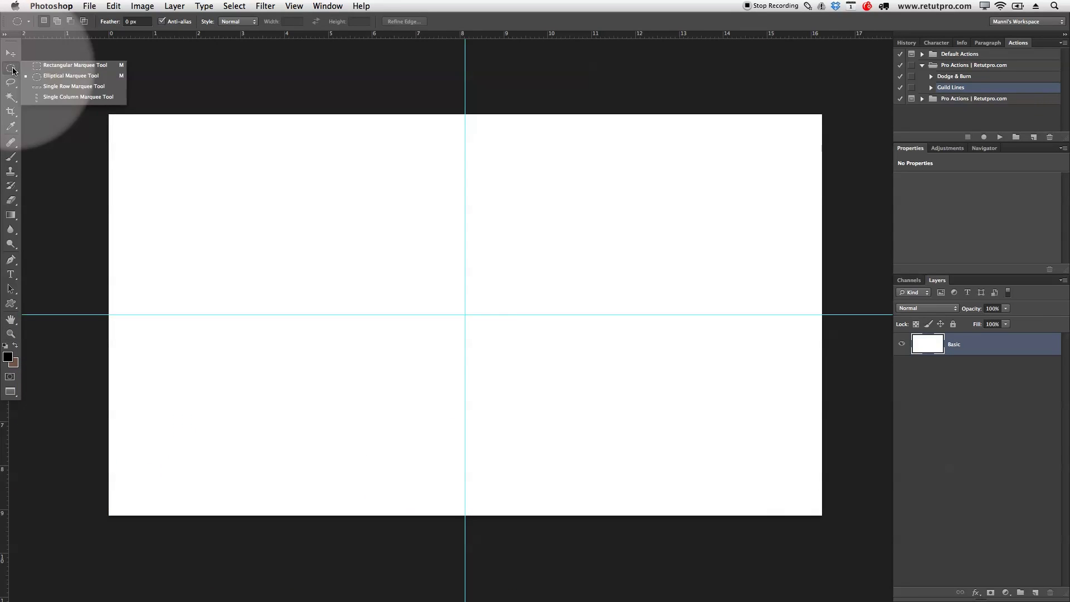
pyautogui.press('Escape')
pyautogui.click(12, 304)
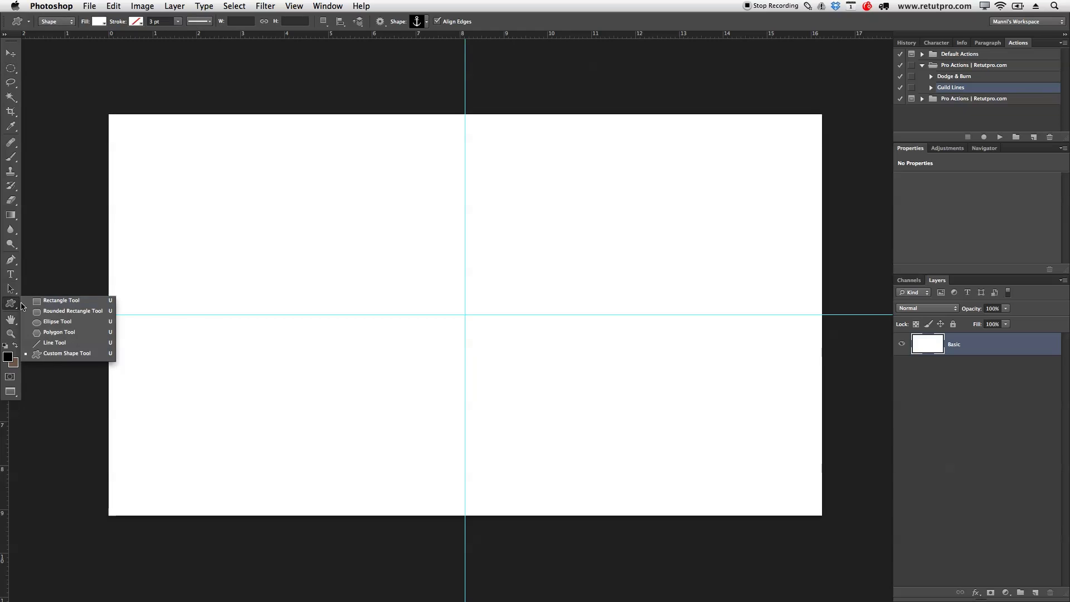
pyautogui.click(55, 354)
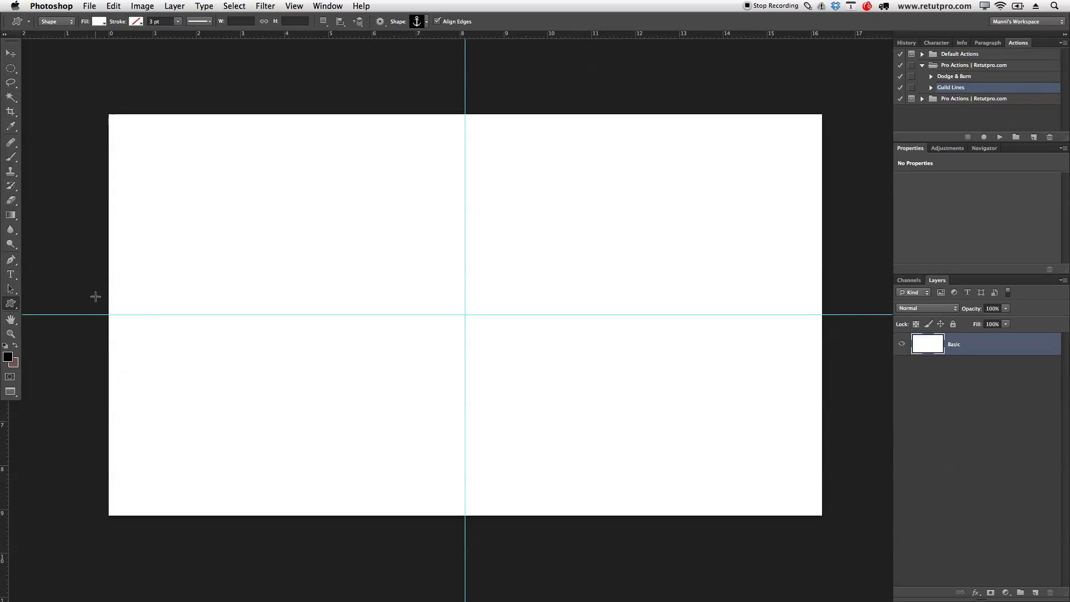
pyautogui.click(417, 32)
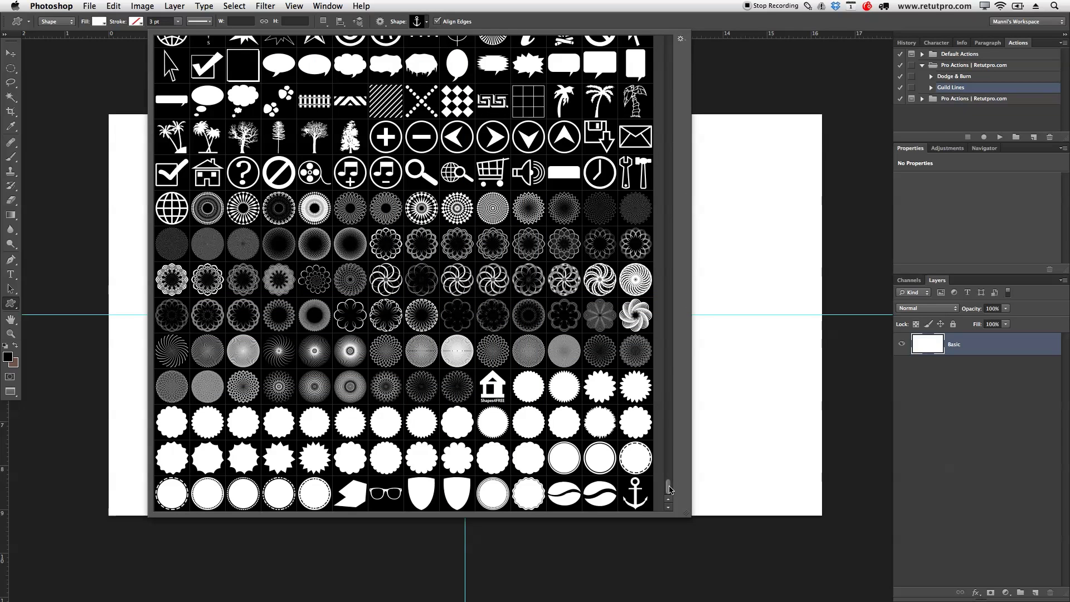
pyautogui.moveTo(669, 489); pyautogui.dragTo(657, 66)
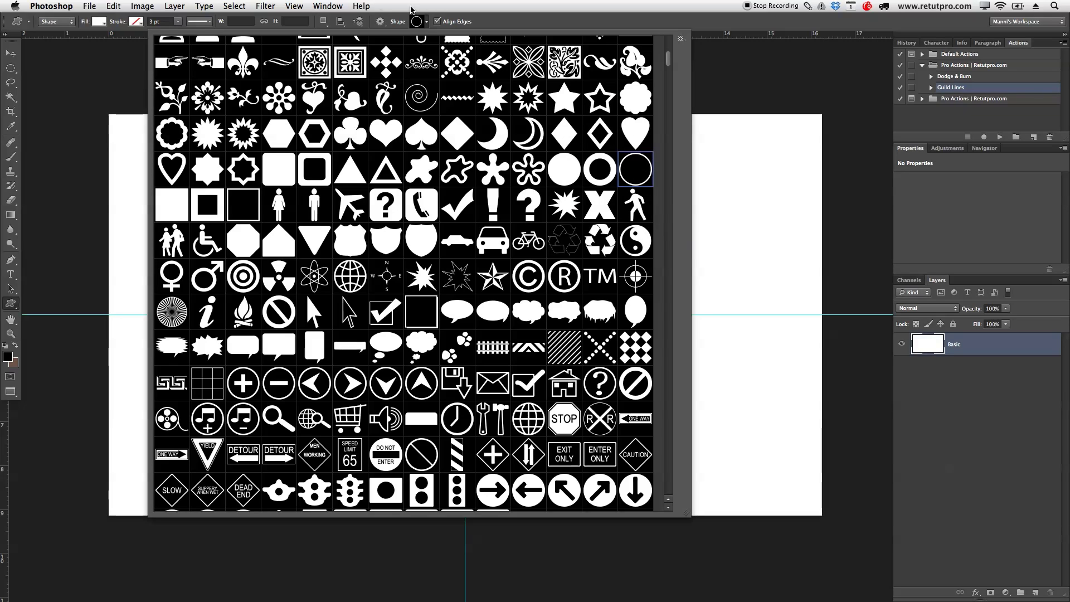
pyautogui.click(427, 22)
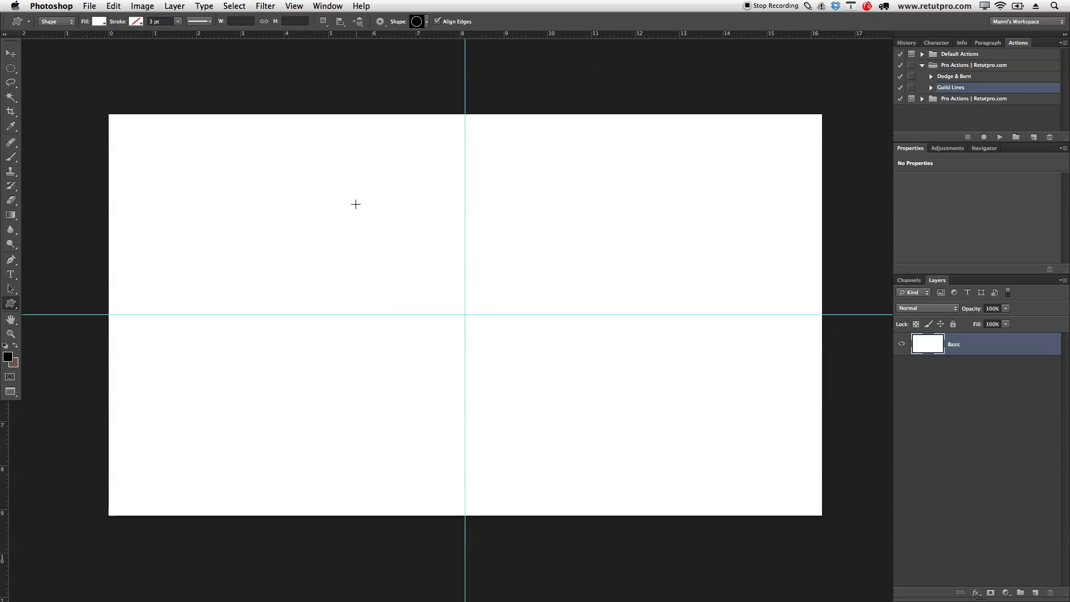
pyautogui.moveTo(380, 245); pyautogui.dragTo(626, 465)
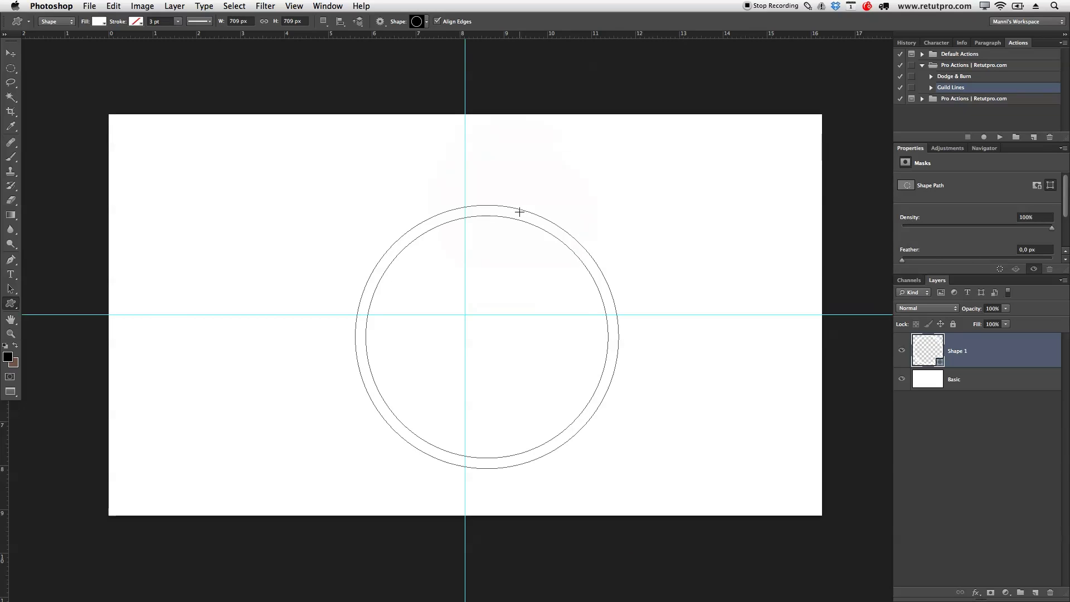
# Move the ring so its centre sits on the guide intersection, using Free Transform for exact alignment
pyautogui.click(11, 53)
pyautogui.moveTo(530, 218); pyautogui.dragTo(505, 196)
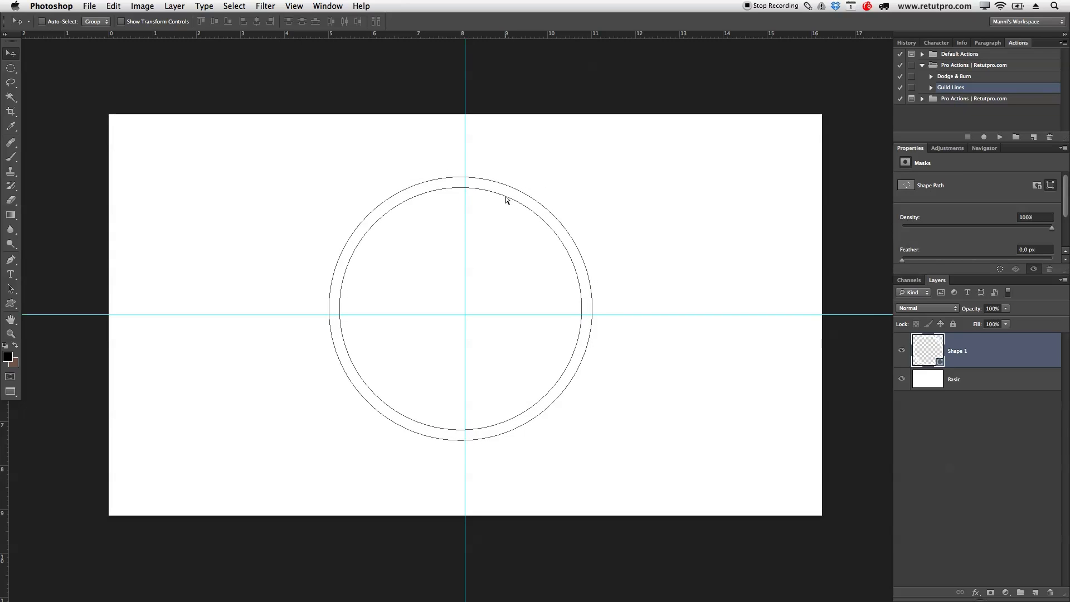
pyautogui.press('super+t')
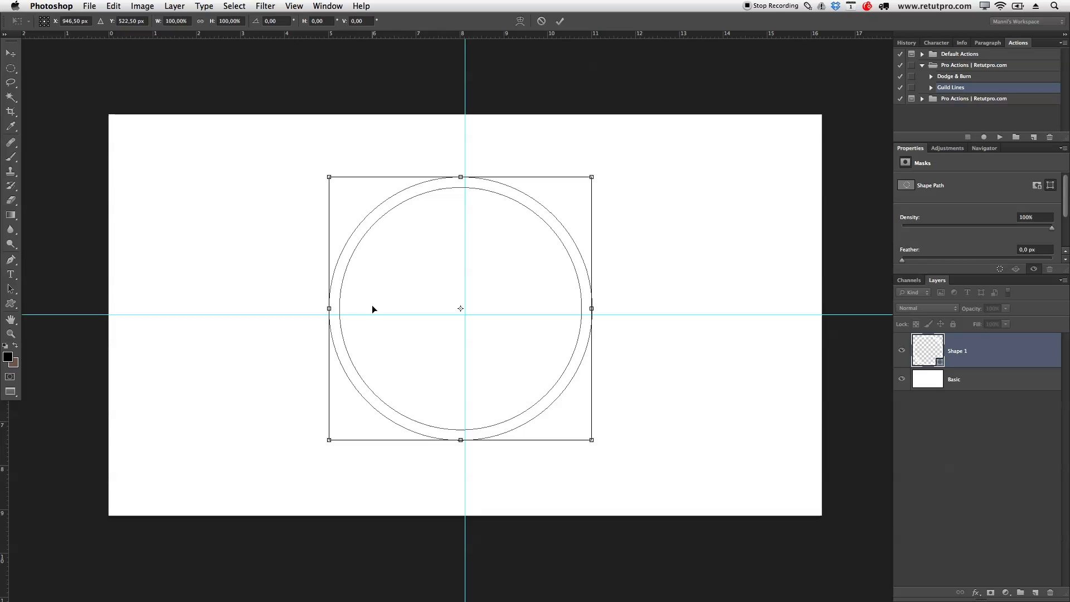
pyautogui.moveTo(404, 296); pyautogui.dragTo(409, 302)
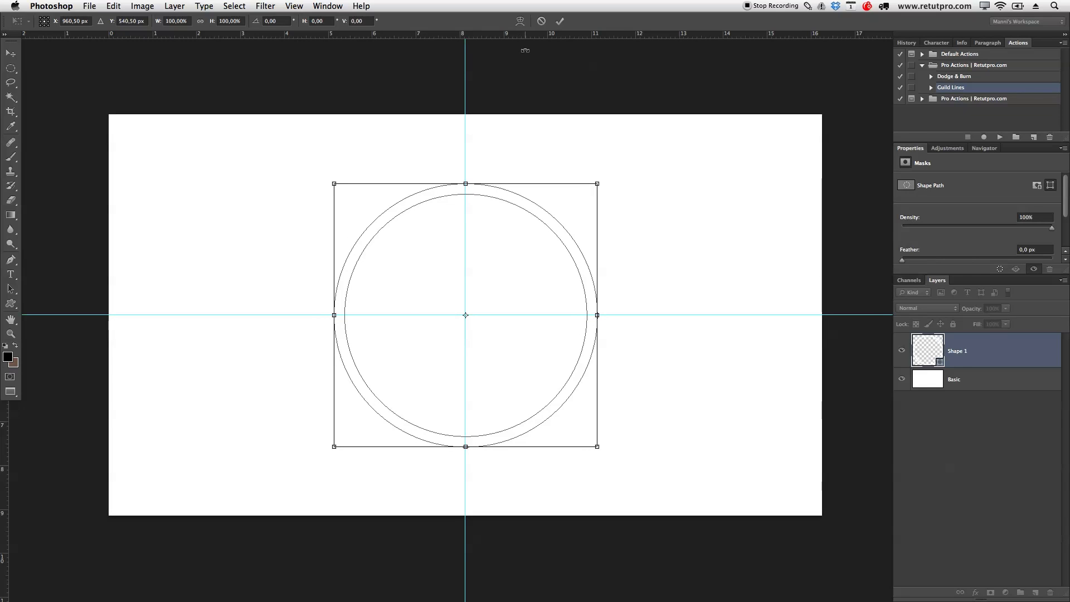
pyautogui.click(559, 21)
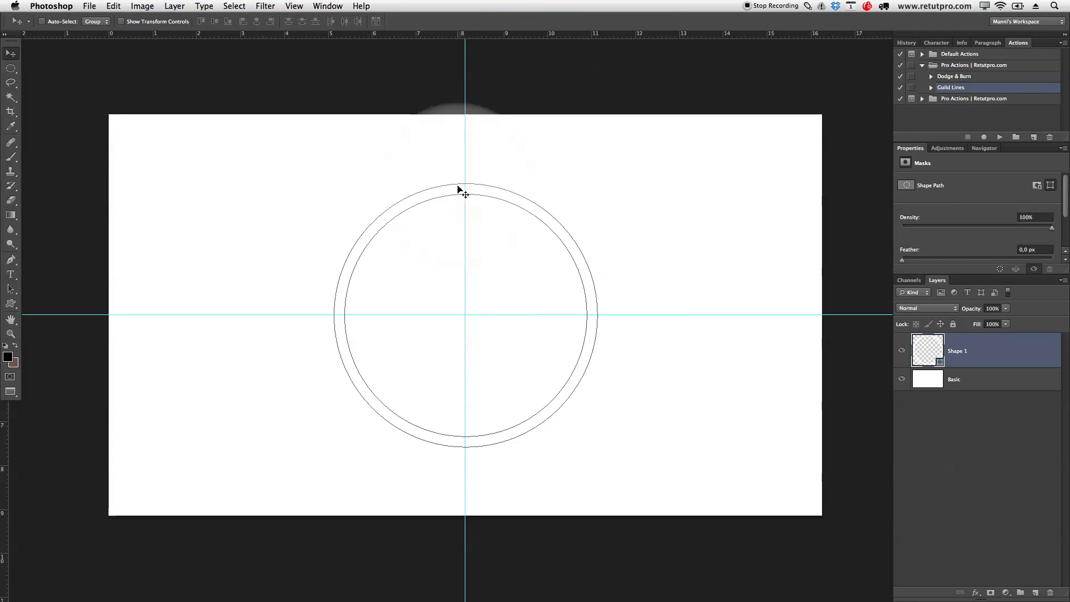
# Change the ring shape's fill to the Dark Blue Violet swatch
pyautogui.click(969, 359)
pyautogui.press('u')
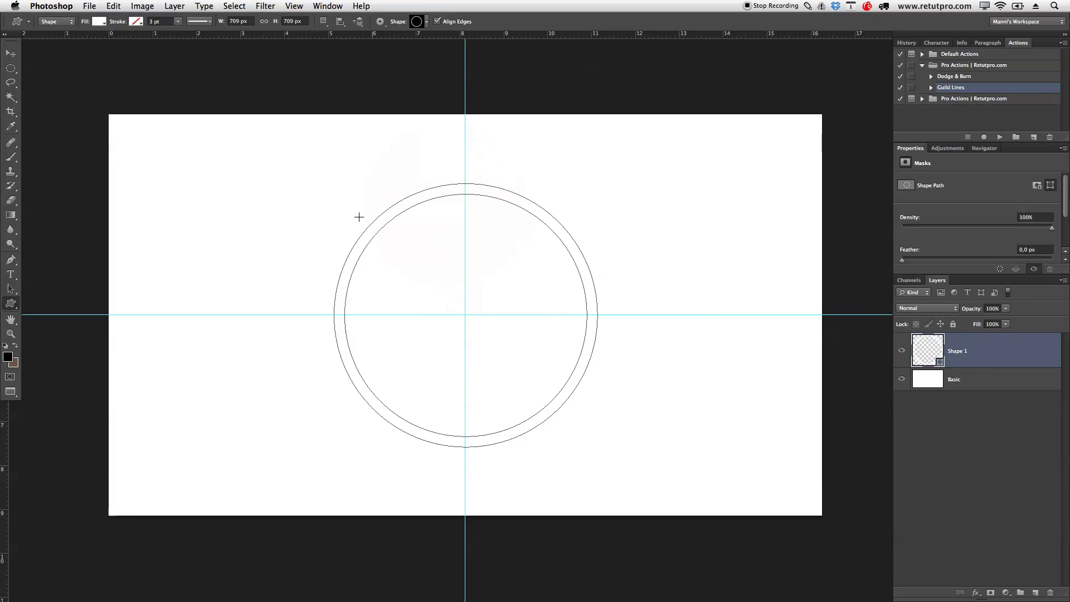
pyautogui.click(98, 22)
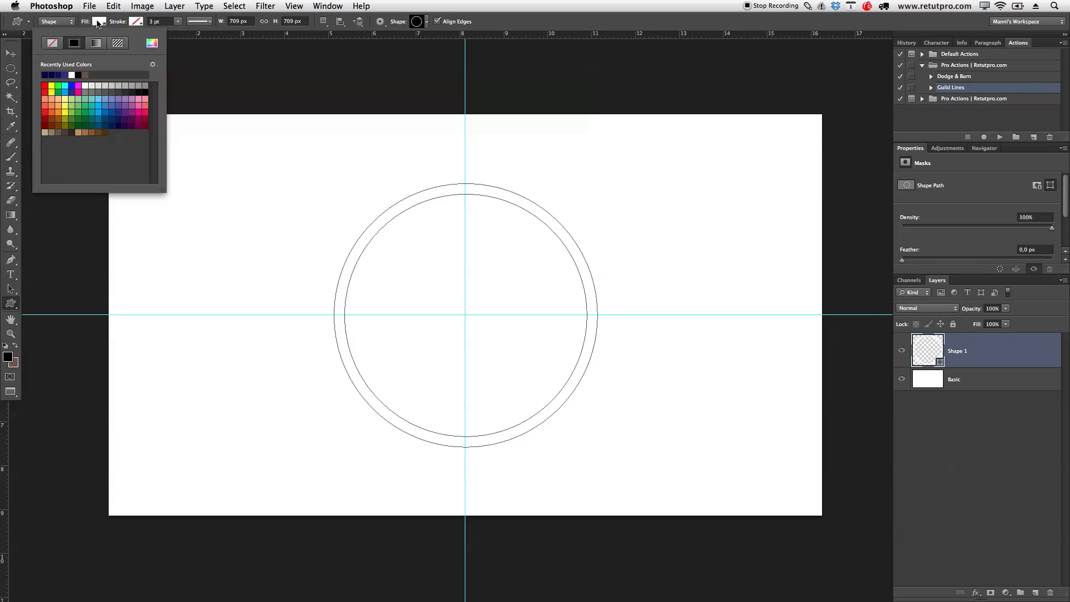
pyautogui.click(123, 118)
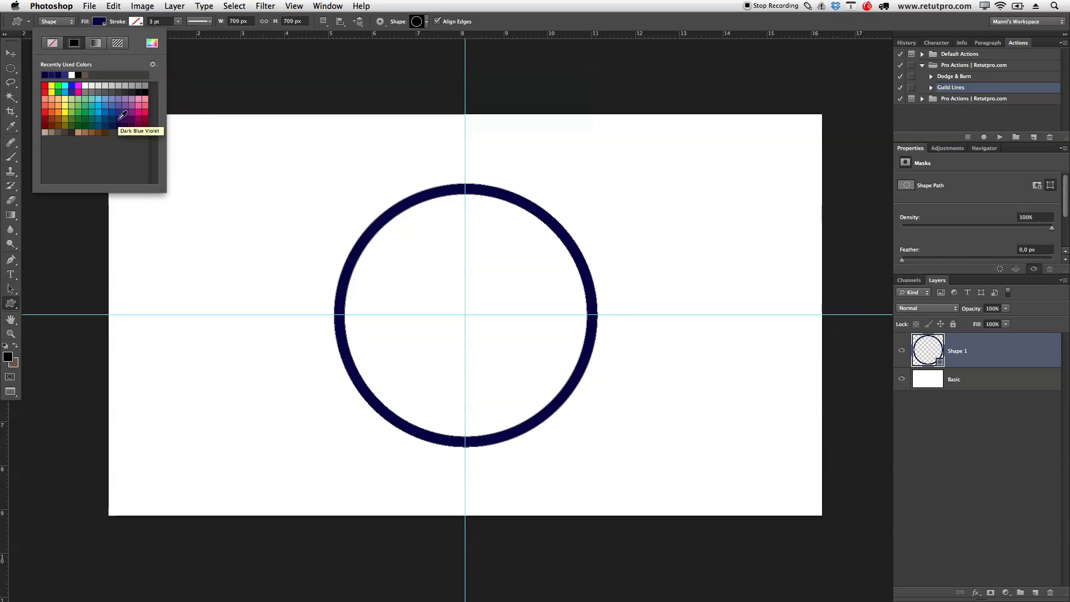
pyautogui.click(89, 23)
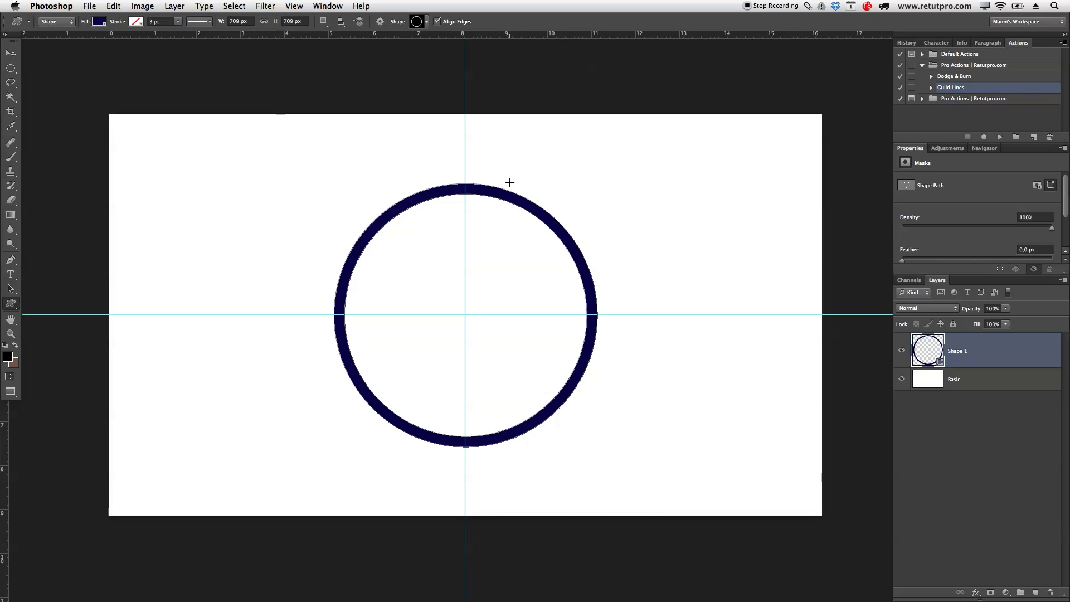
pyautogui.press('z')
pyautogui.moveTo(370, 339); pyautogui.dragTo(345, 347)
pyautogui.keyDown('alt'); pyautogui.click(454, 352); pyautogui.keyUp('alt')
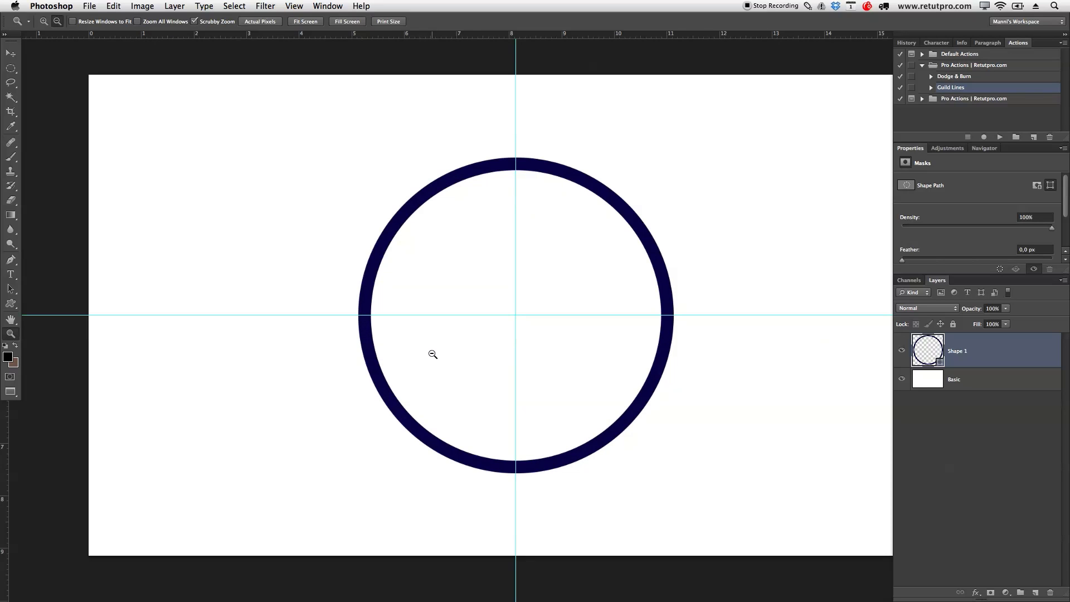
pyautogui.moveTo(470, 339); pyautogui.dragTo(499, 335)
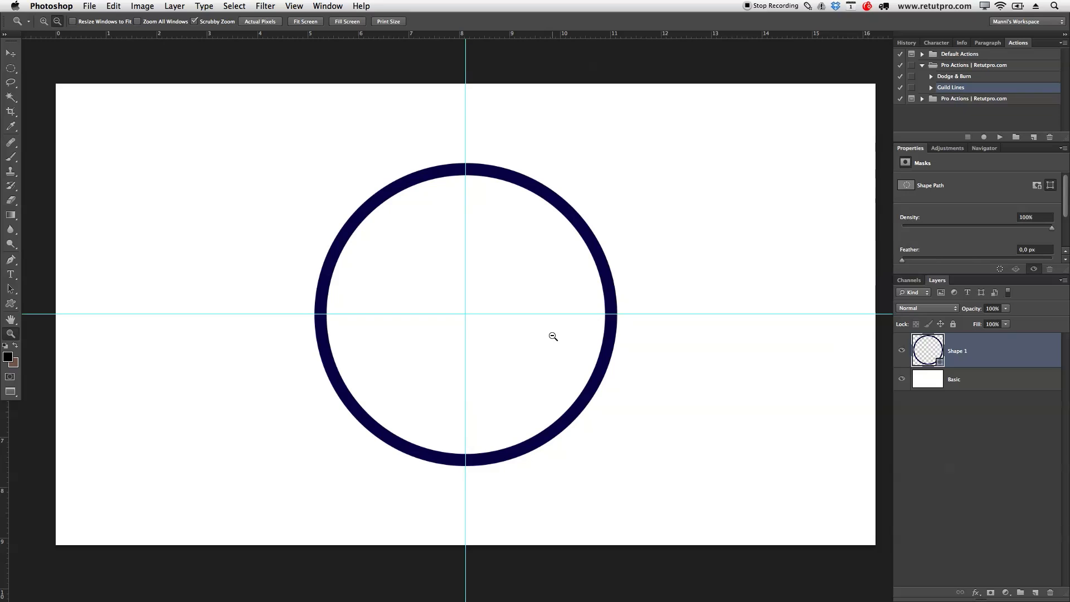
pyautogui.click(15, 55)
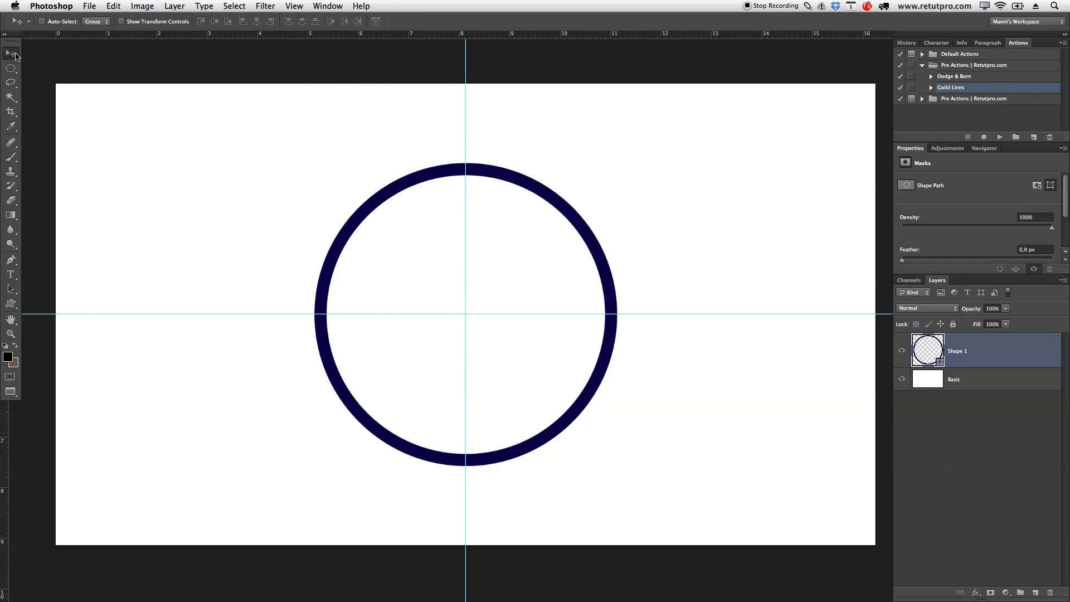
pyautogui.click(300, 4)
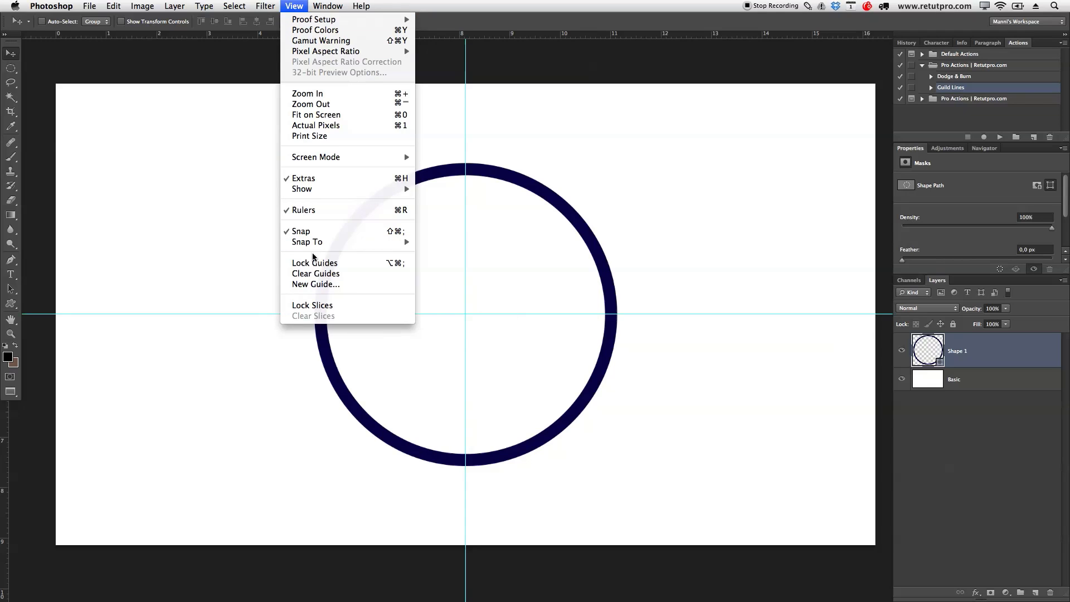
pyautogui.click(458, 24)
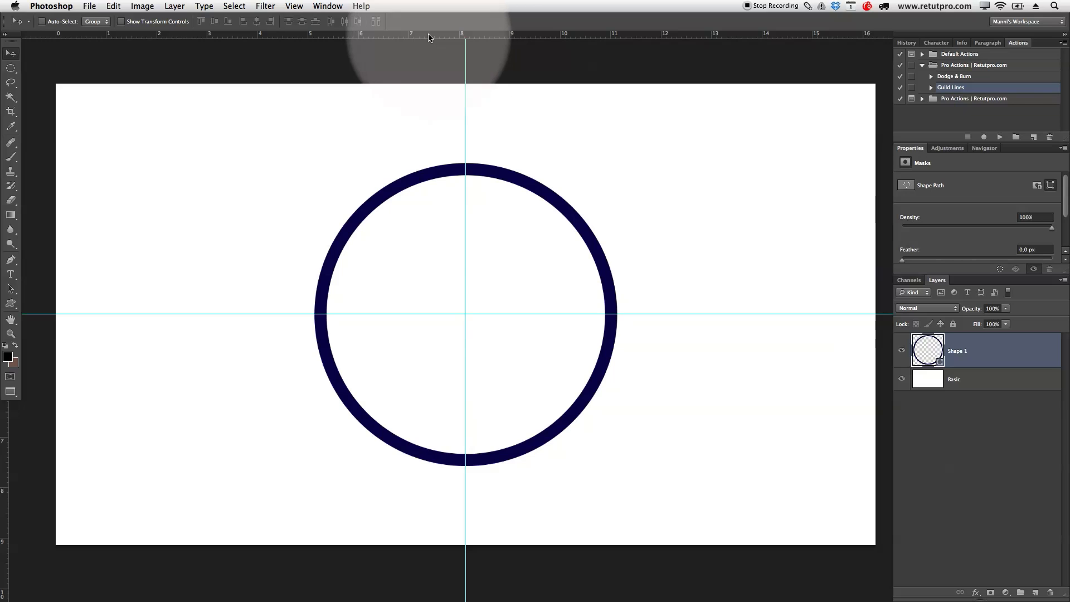
pyautogui.click(327, 5)
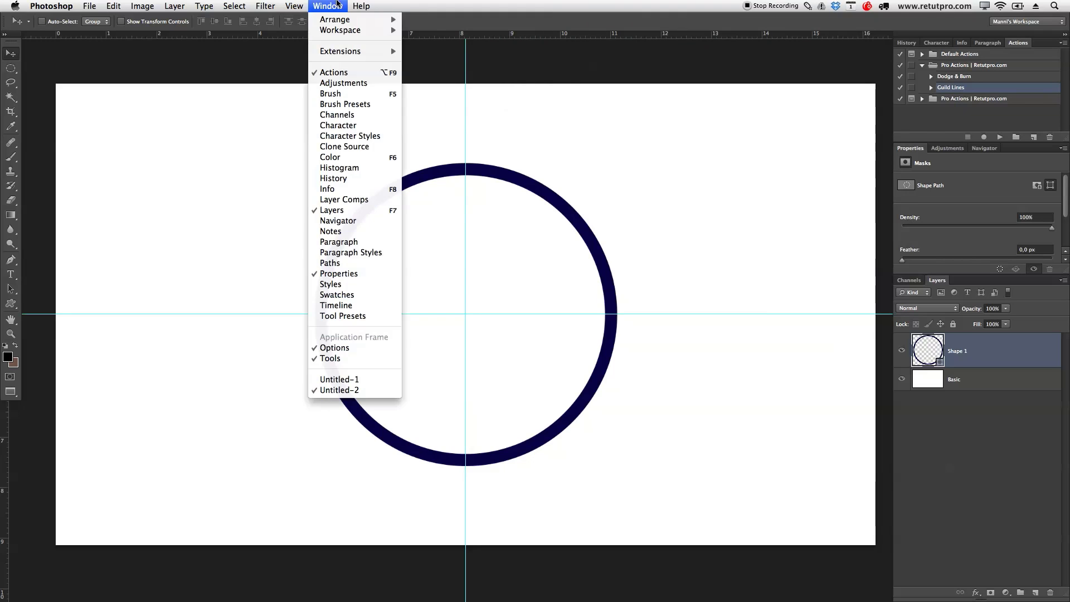
# Hide the document rulers and show them again
pyautogui.moveTo(294, 5)
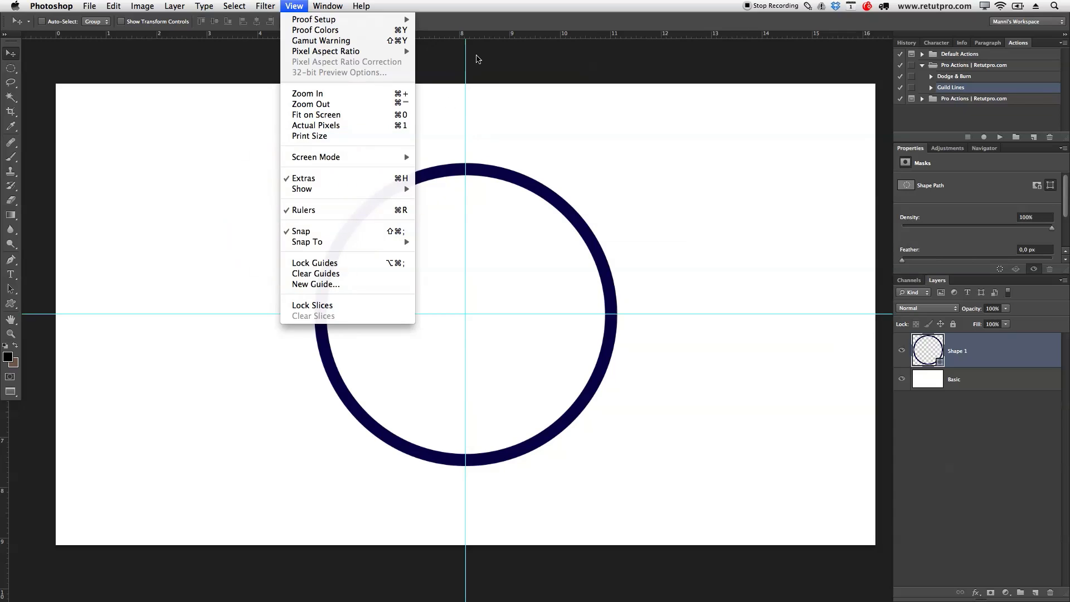
pyautogui.click(363, 209)
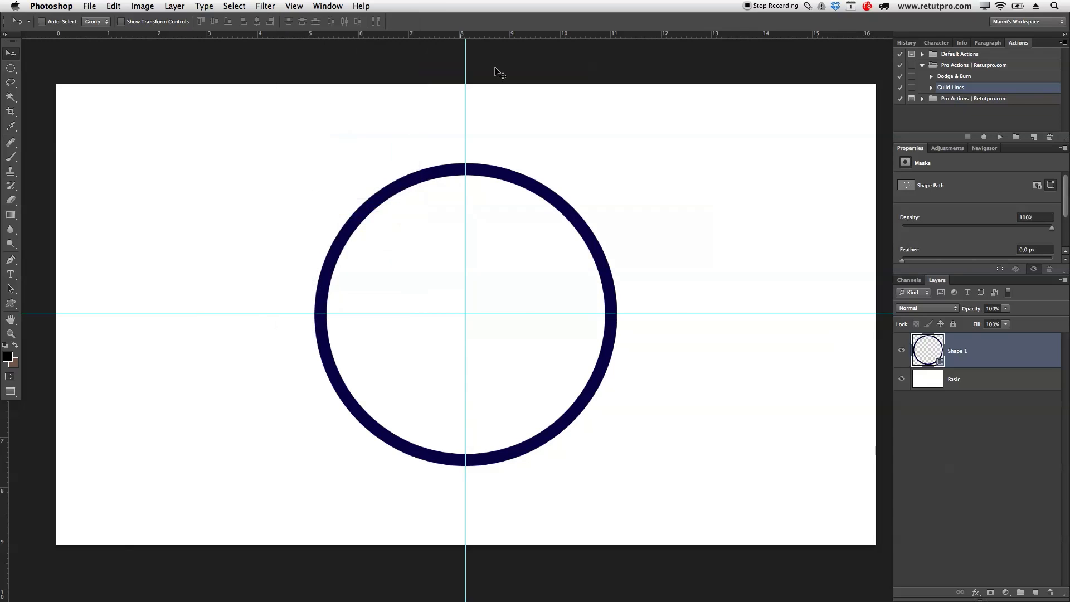
pyautogui.click(303, 6)
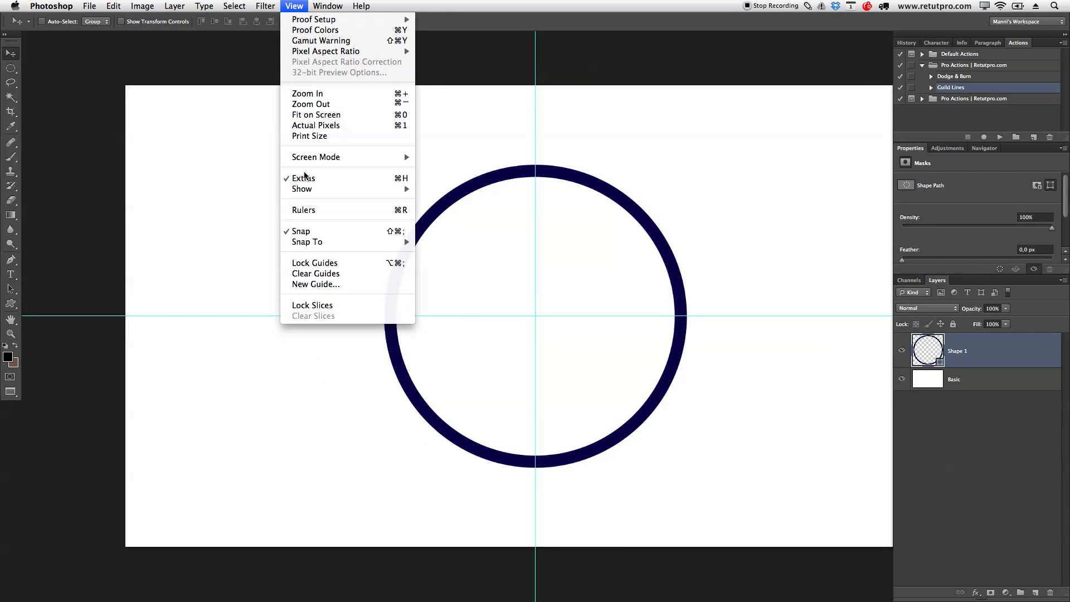
pyautogui.click(312, 211)
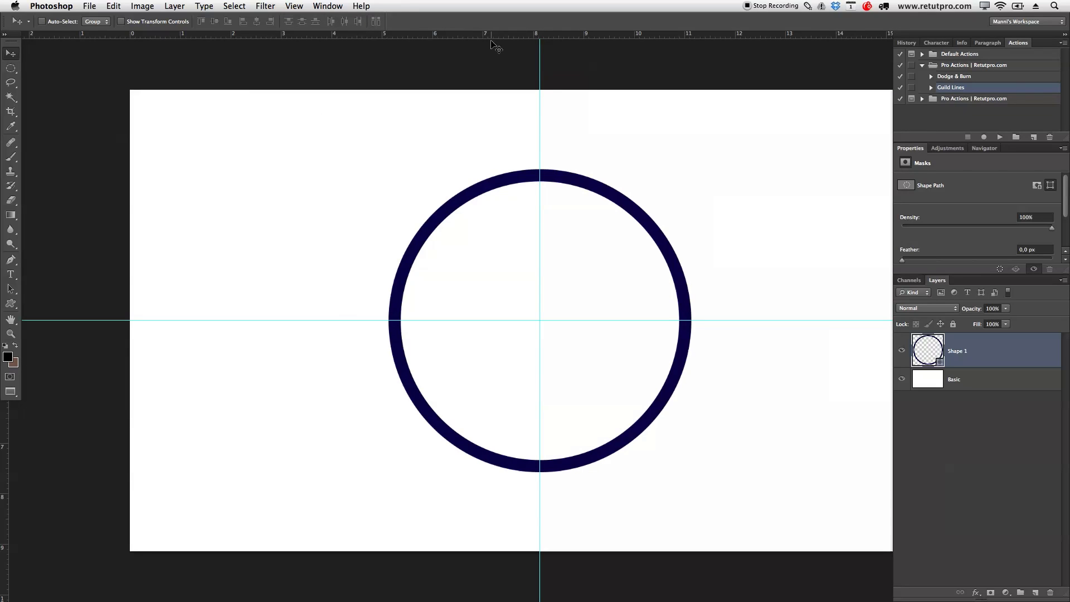
# Place two horizontal guides, one touching the ring's inner top edge and one touching its inner bottom edge
pyautogui.press('z')
pyautogui.moveTo(544, 131); pyautogui.dragTo(576, 117)
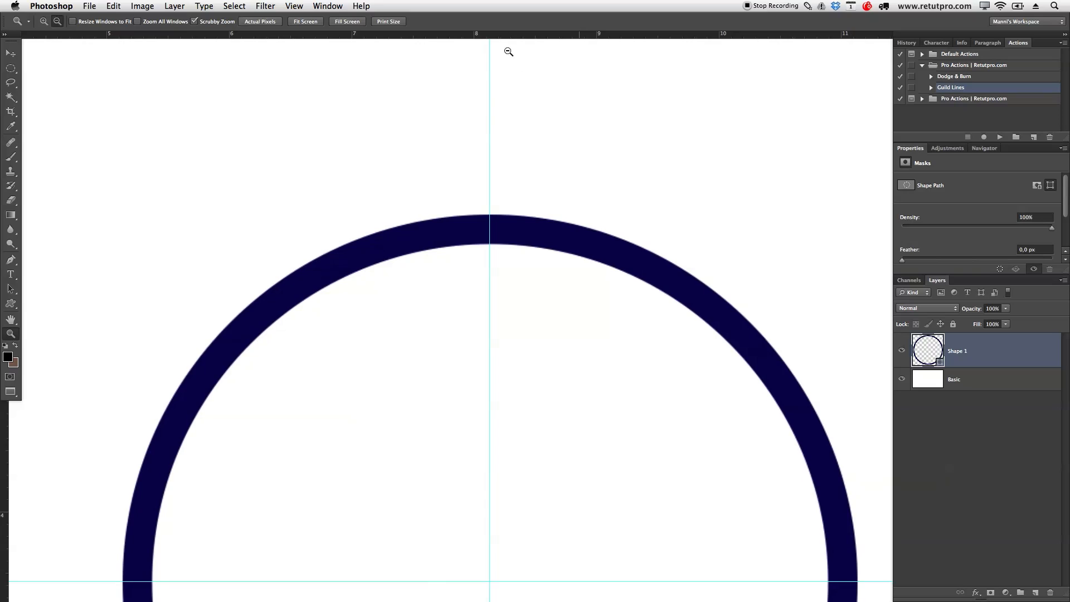
pyautogui.click(11, 52)
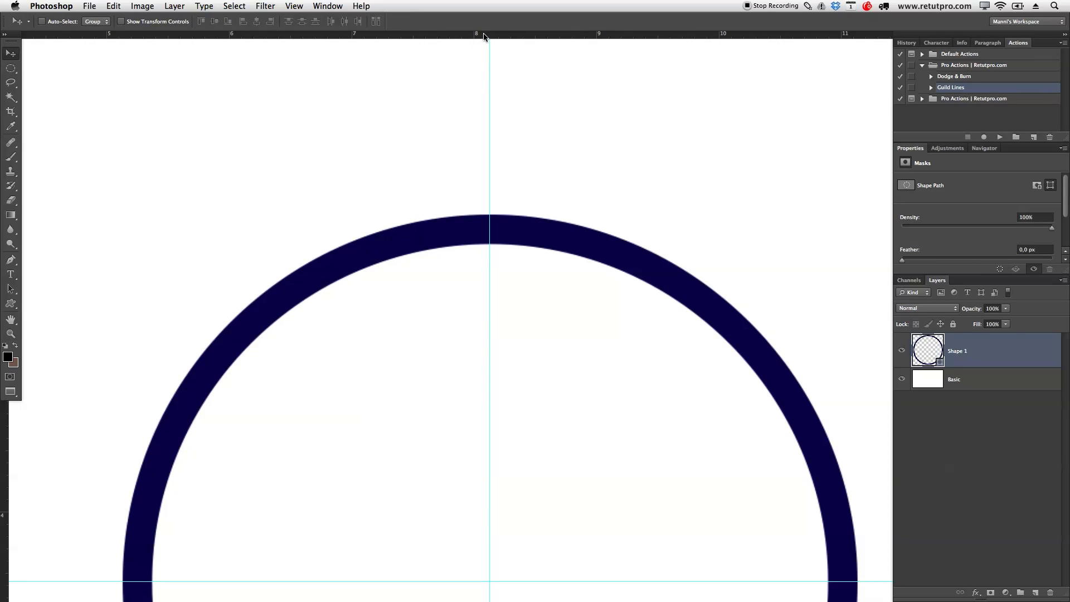
pyautogui.moveTo(487, 38); pyautogui.dragTo(521, 244)
pyautogui.moveTo(528, 350); pyautogui.dragTo(509, 134)
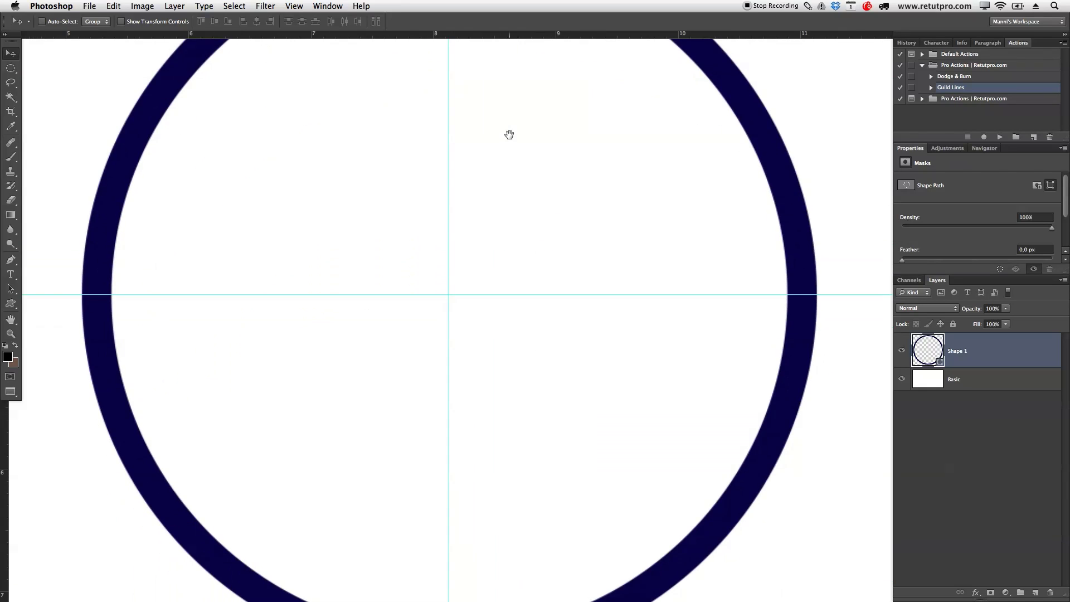
pyautogui.moveTo(535, 286); pyautogui.dragTo(537, 86)
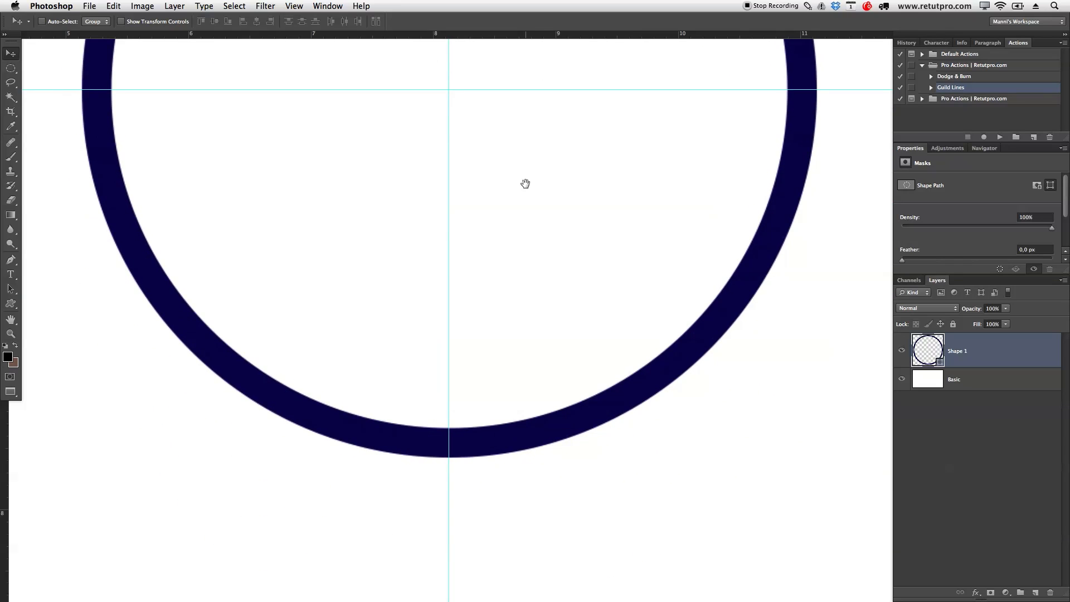
pyautogui.moveTo(525, 182); pyautogui.dragTo(533, 124)
pyautogui.moveTo(481, 43); pyautogui.dragTo(496, 356)
# Place two vertical guides, one touching the ring's inner left edge and one touching its inner right edge
pyautogui.moveTo(341, 468); pyautogui.dragTo(575, 369)
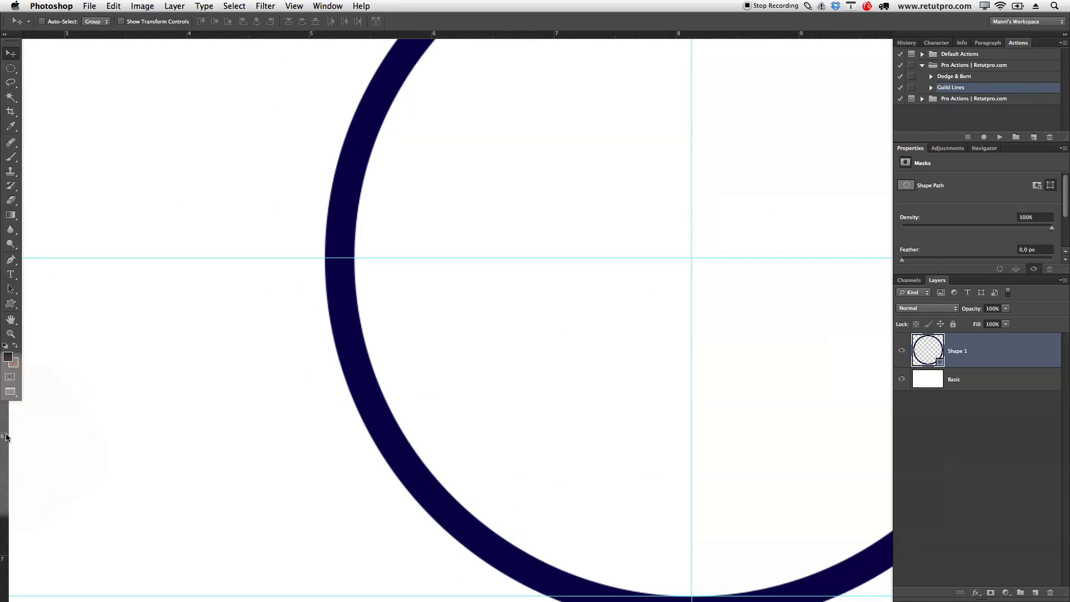
pyautogui.moveTo(10, 41); pyautogui.dragTo(34, 45)
pyautogui.moveTo(8, 102); pyautogui.dragTo(355, 200)
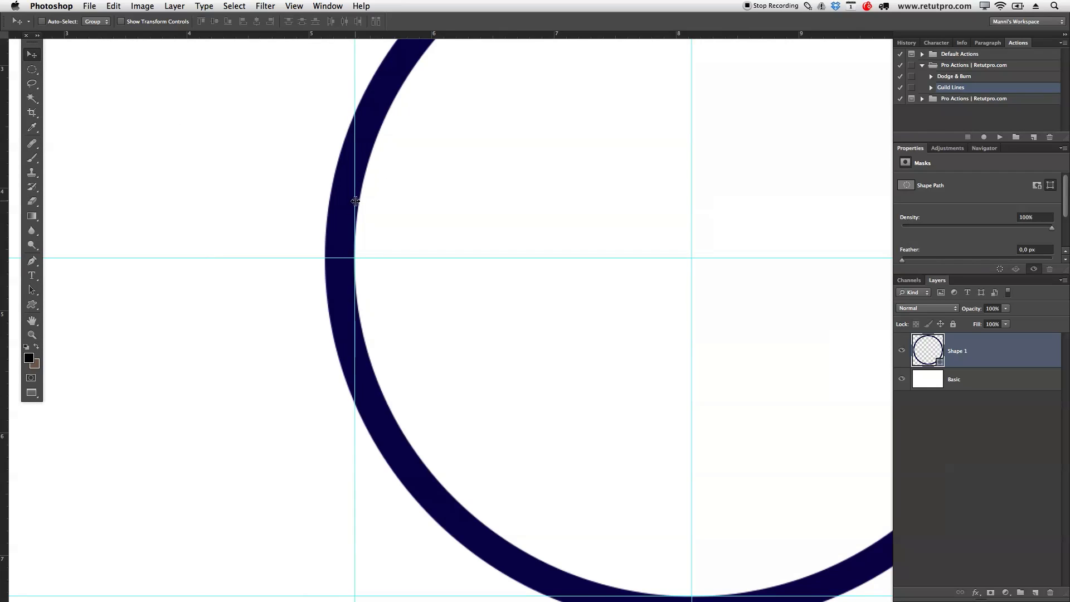
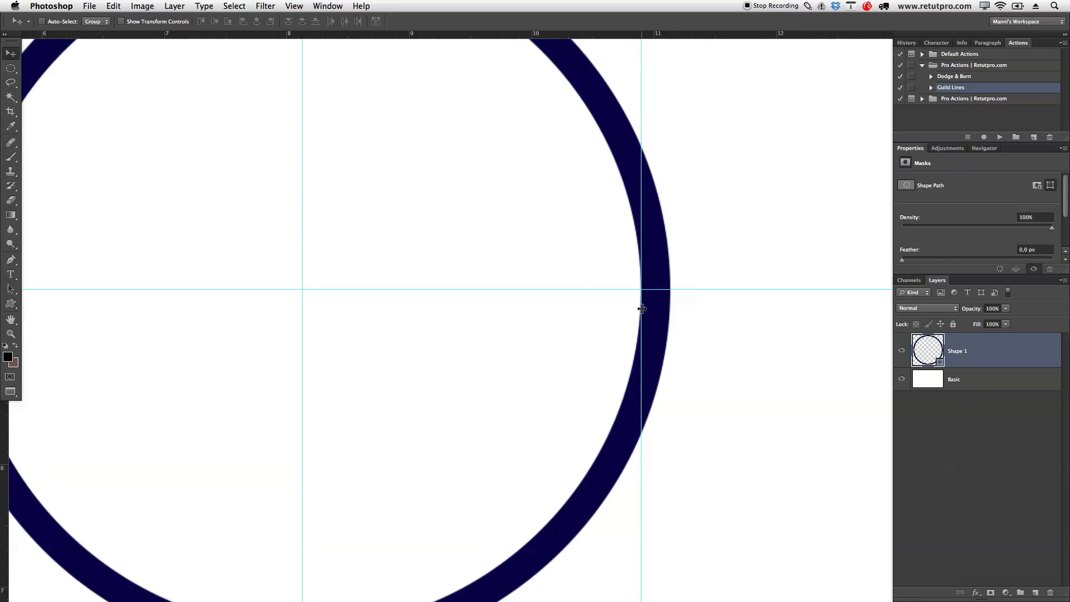
pyautogui.press('z')
pyautogui.keyDown('alt'); pyautogui.click(622, 307); pyautogui.keyUp('alt')
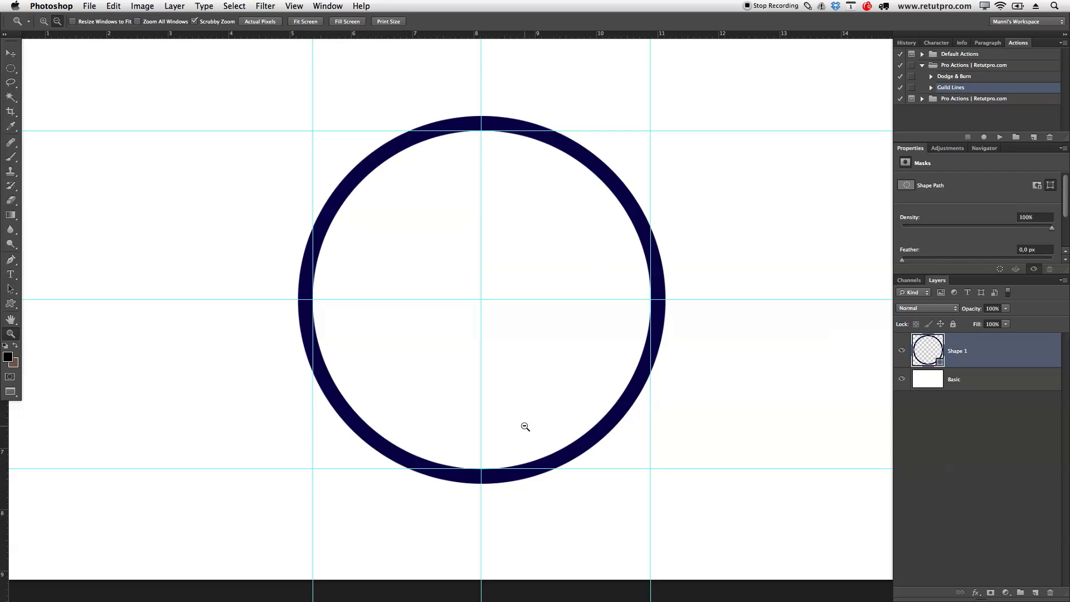
# Add a layer named Shape 2 and draw a circular Elliptical Marquee selection just inside the ring, within the four edge guides
pyautogui.click(12, 69)
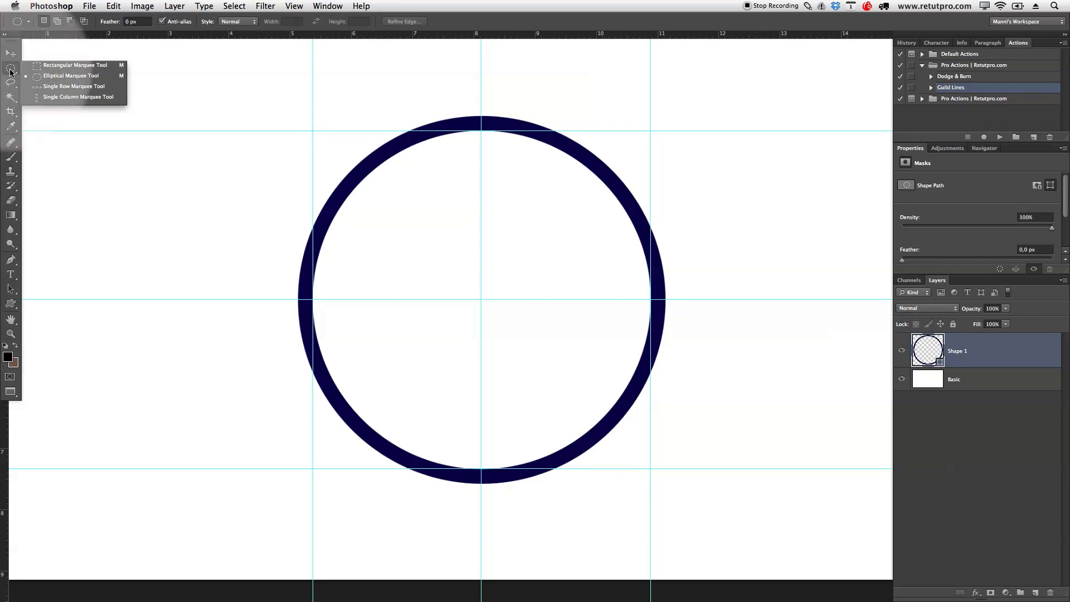
pyautogui.click(46, 78)
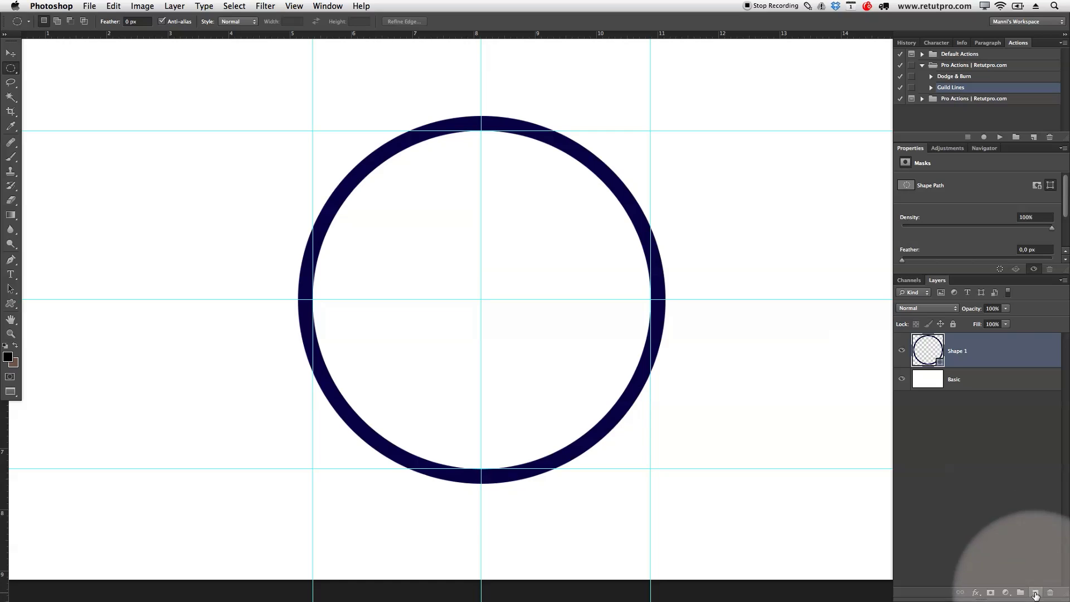
pyautogui.click(1034, 593)
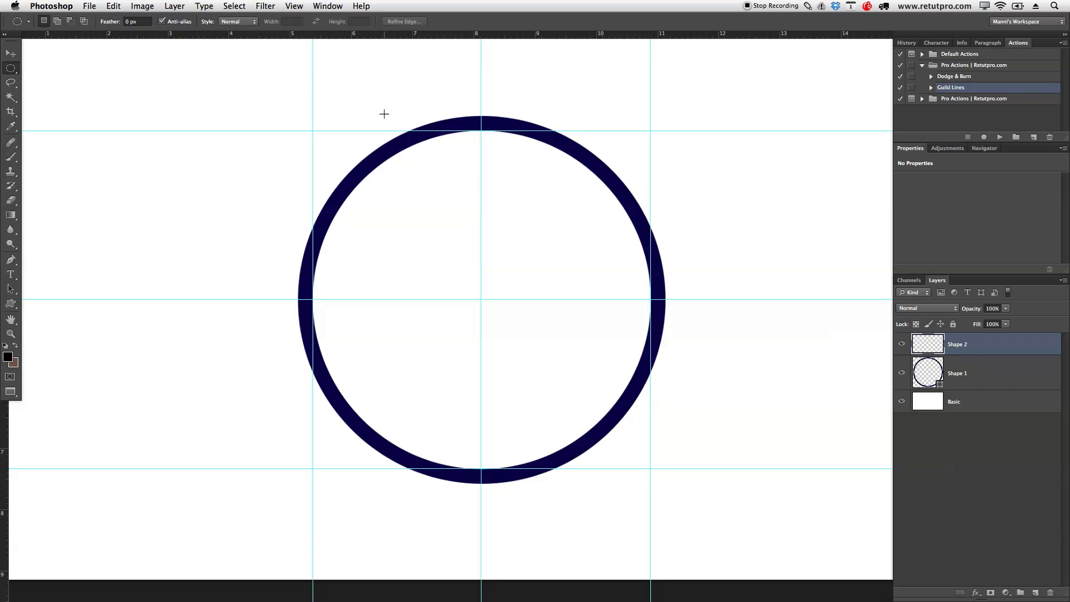
pyautogui.click(311, 132)
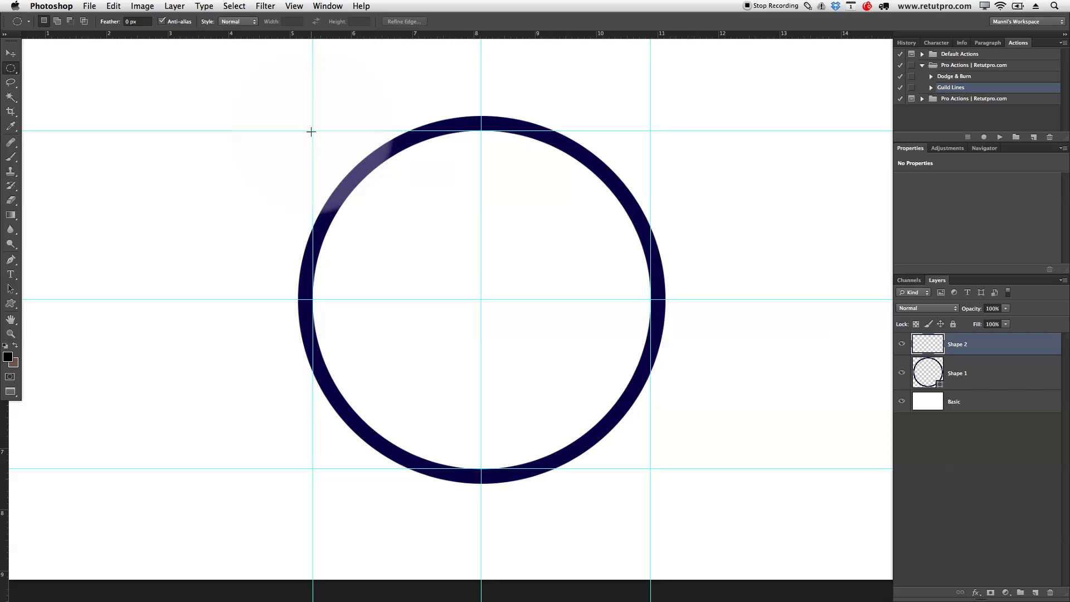
pyautogui.moveTo(313, 130); pyautogui.dragTo(647, 463)
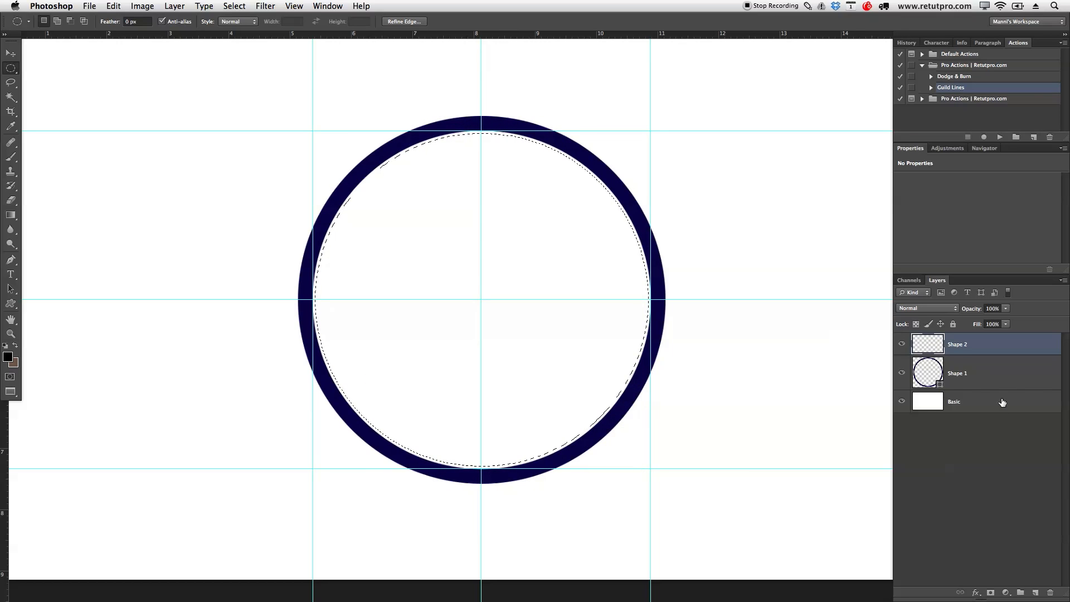
# Fill the circular selection on Shape 2 with the navy colour 0d004c in Normal mode at 100% opacity
pyautogui.rightClick(533, 246)
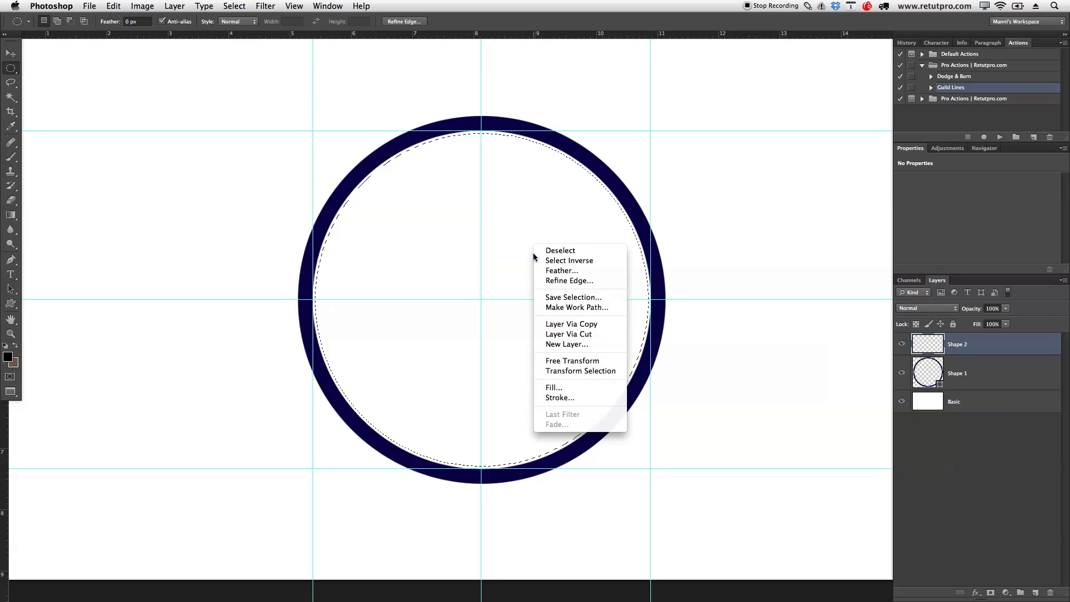
pyautogui.click(559, 387)
pyautogui.click(751, 133)
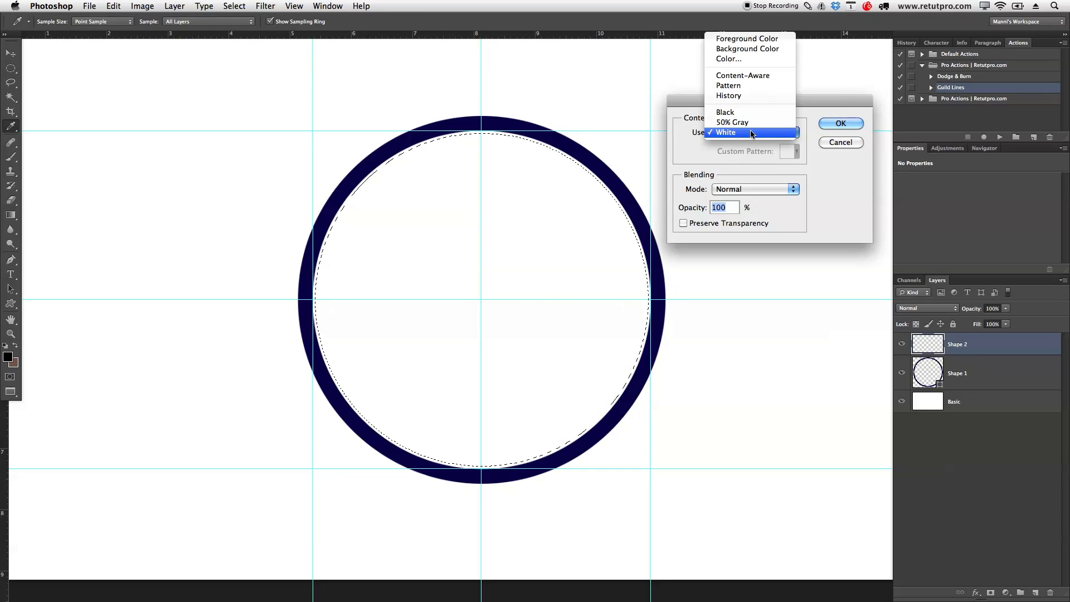
pyautogui.click(757, 132)
pyautogui.click(767, 132)
pyautogui.click(727, 58)
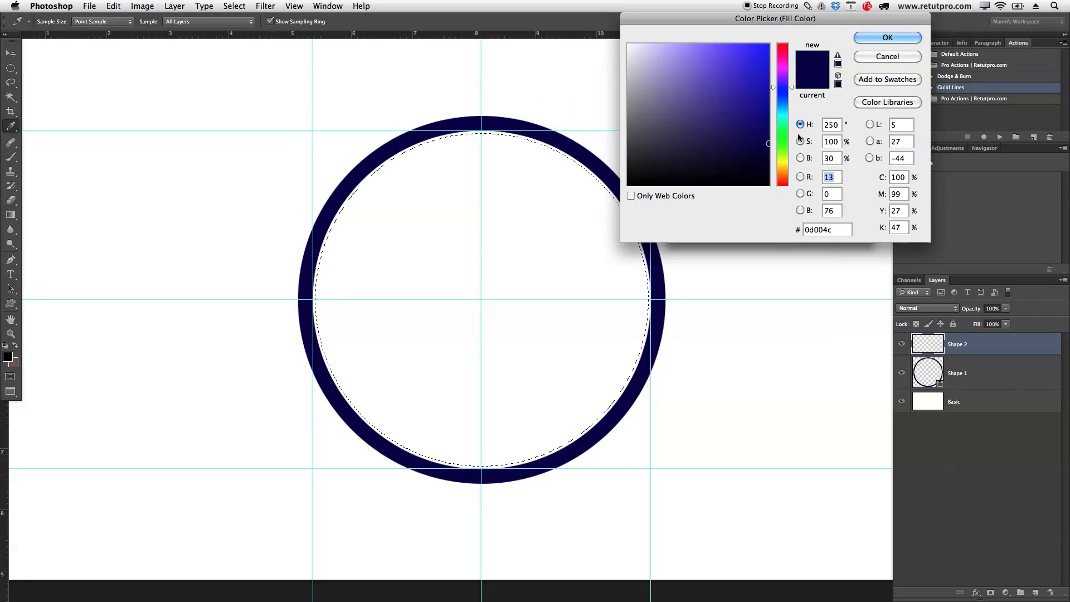
pyautogui.click(894, 38)
pyautogui.click(838, 124)
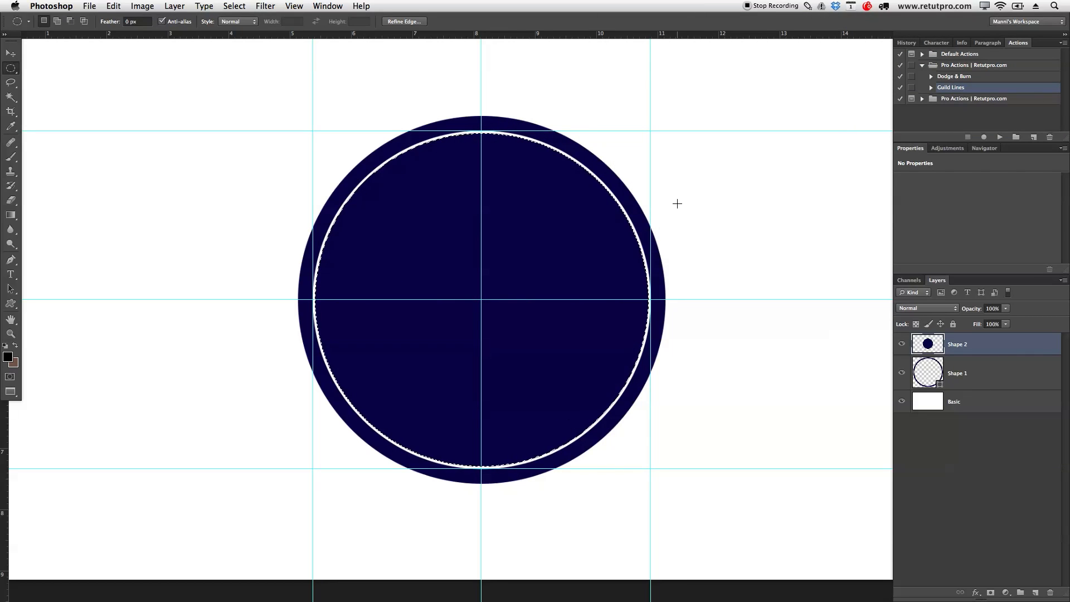
# Deselect the circle and reduce the Shape 2 layer's opacity to 44%
pyautogui.press('super+d')
pyautogui.press('z')
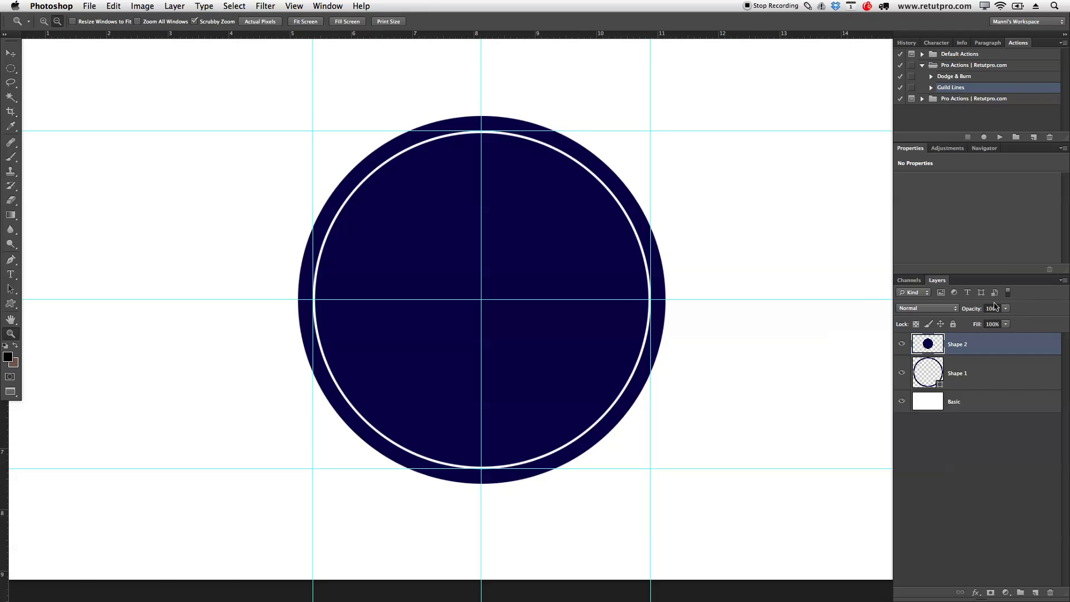
pyautogui.moveTo(975, 311); pyautogui.dragTo(949, 313)
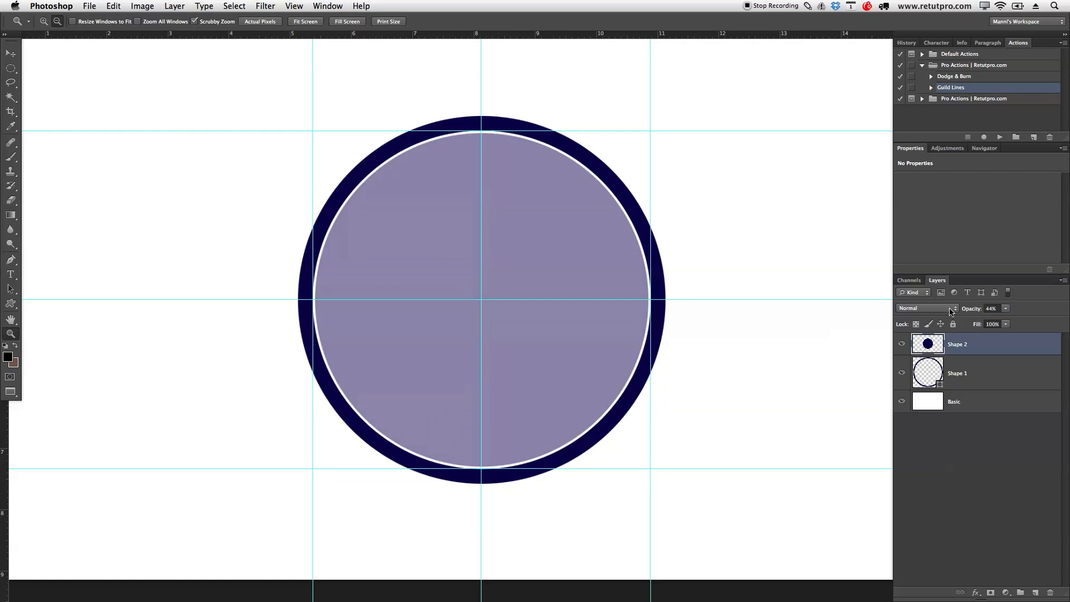
# Try placing a horizontal guide slightly below the circle's centre by hand, and undo it
pyautogui.moveTo(533, 262); pyautogui.dragTo(559, 257)
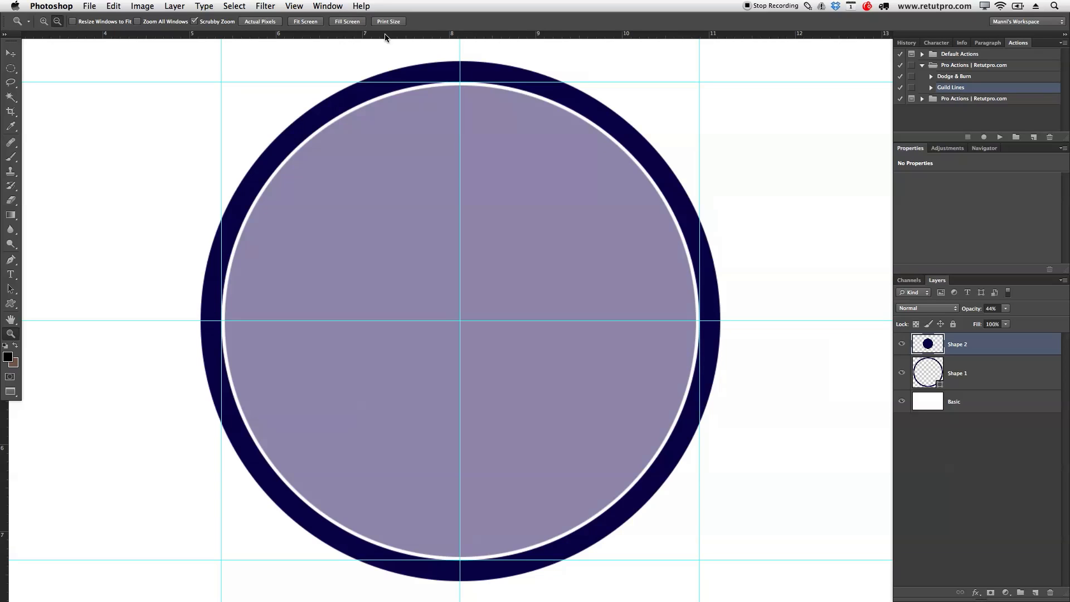
pyautogui.click(20, 54)
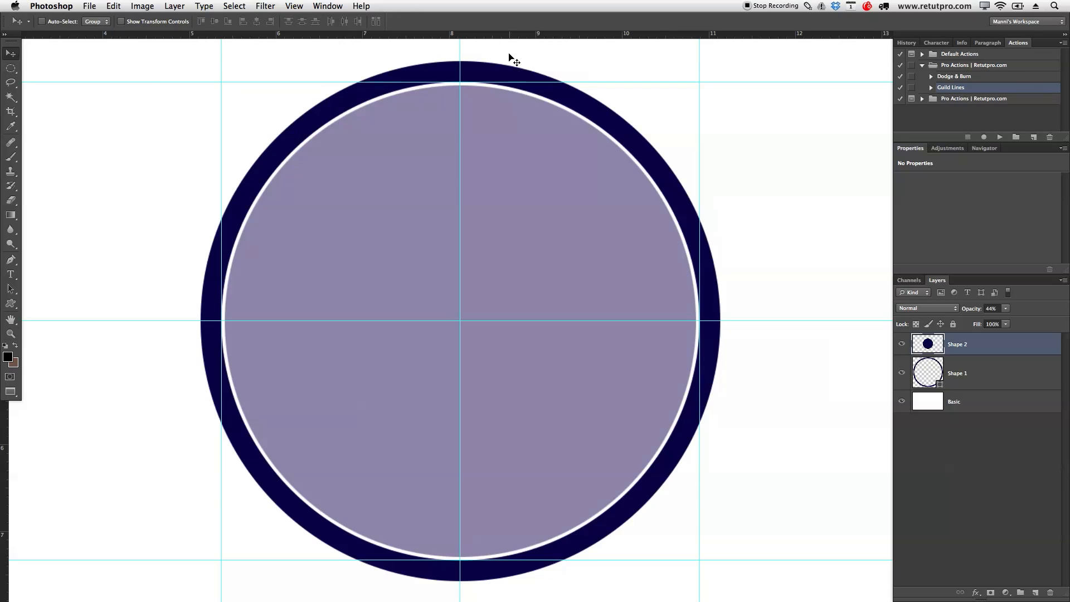
pyautogui.moveTo(491, 37); pyautogui.dragTo(509, 357)
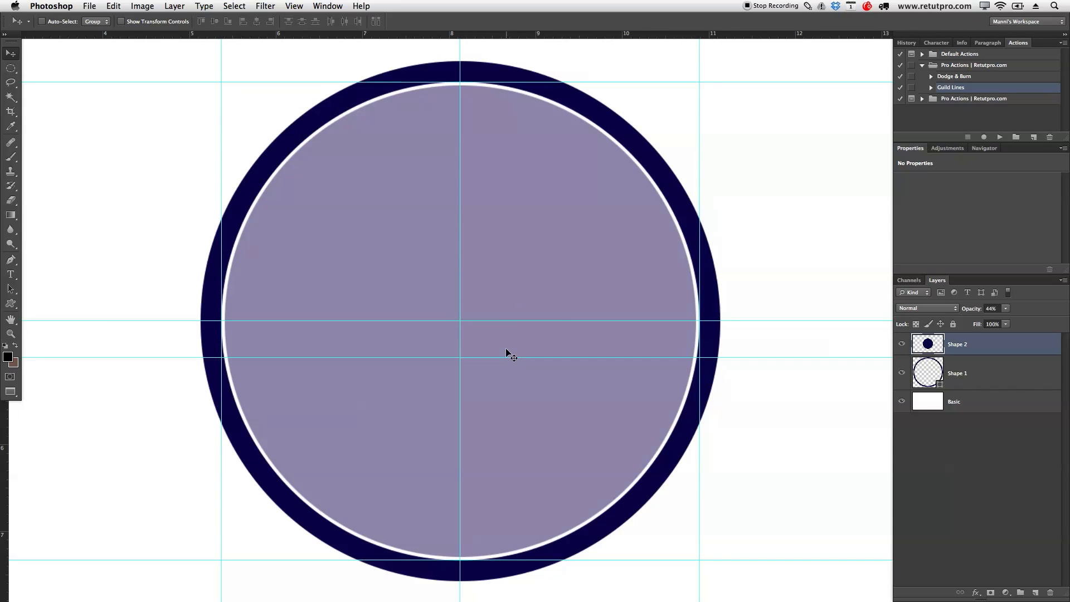
pyautogui.press('super+z')
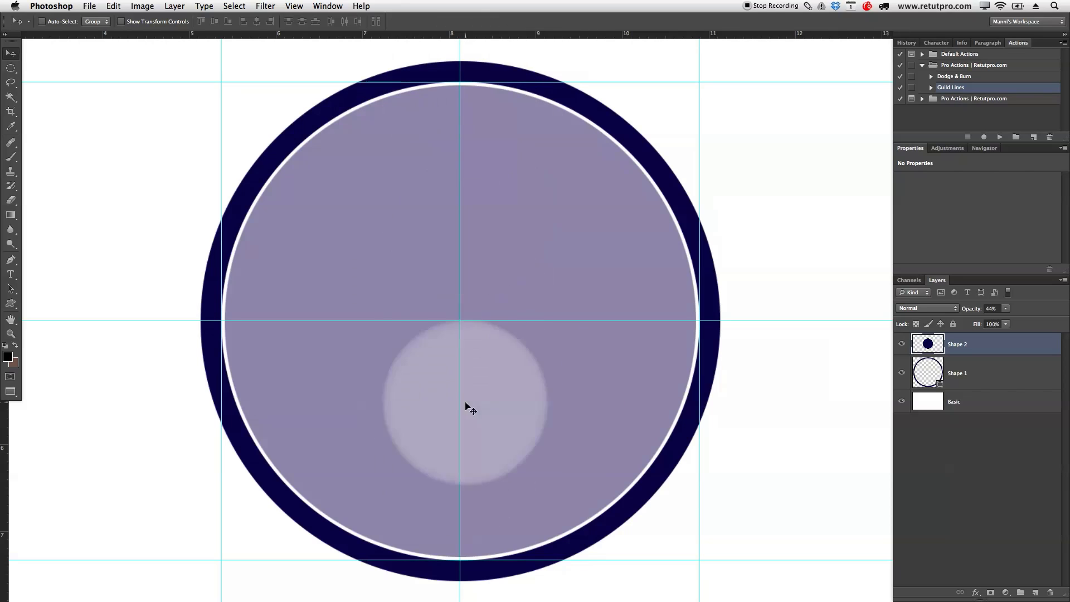
# Add a horizontal guide at the 60% position using New Guide
pyautogui.click(294, 6)
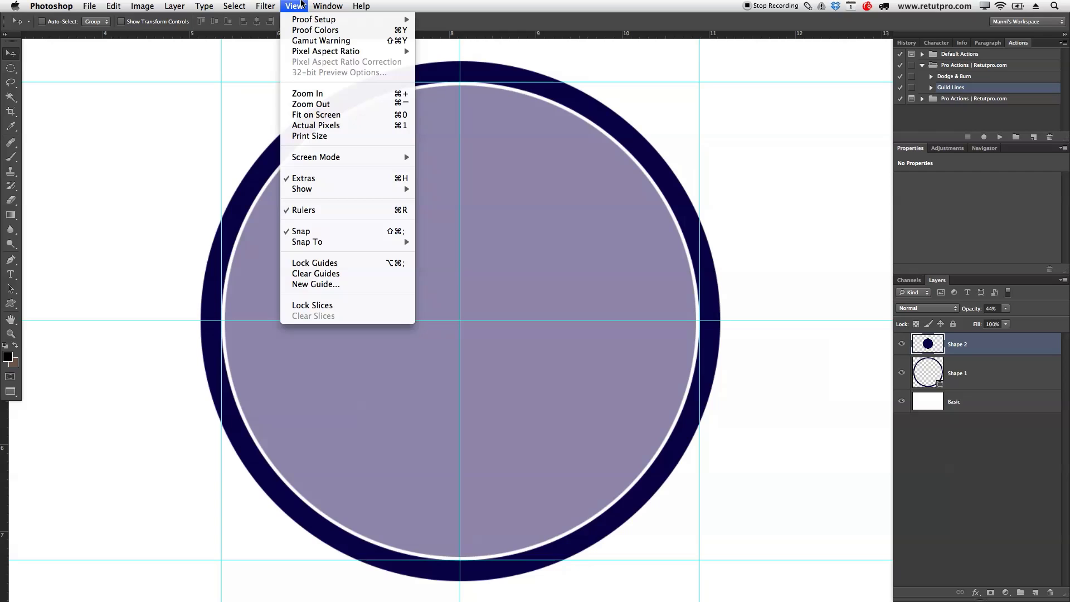
pyautogui.click(313, 285)
pyautogui.click(672, 381)
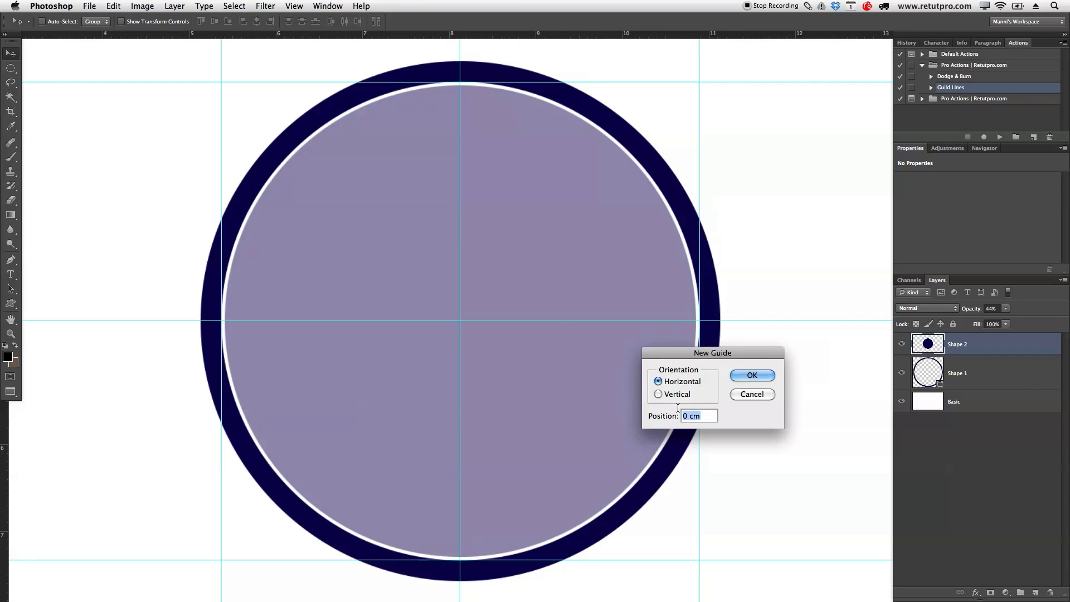
pyautogui.write('60%')
pyautogui.click(750, 375)
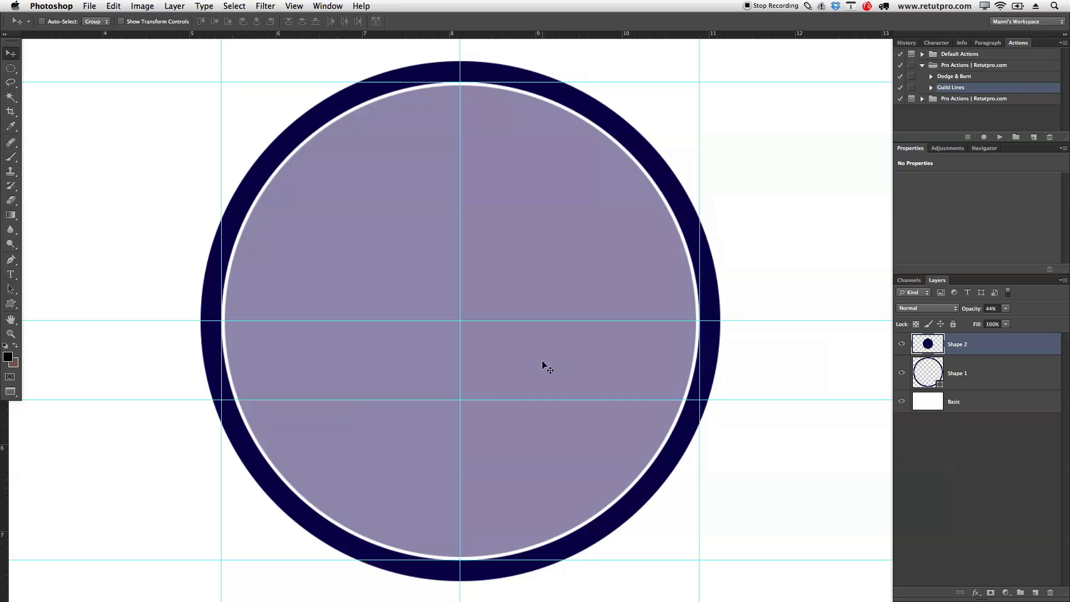
pyautogui.click(405, 403)
pyautogui.click(440, 398)
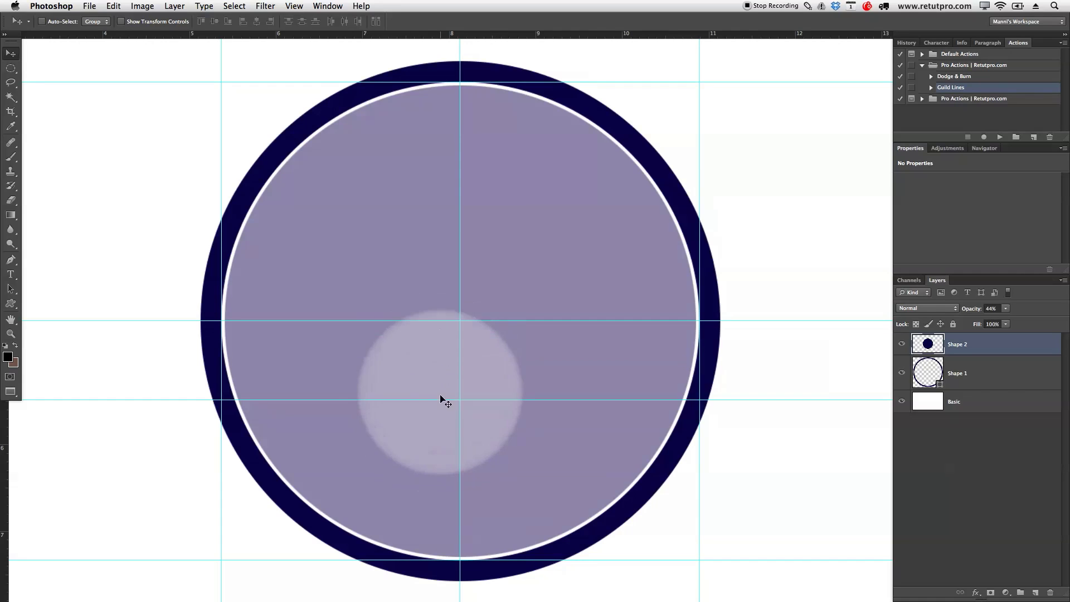
# Add a horizontal guide at the 55% position using New Guide
pyautogui.click(293, 6)
pyautogui.click(316, 284)
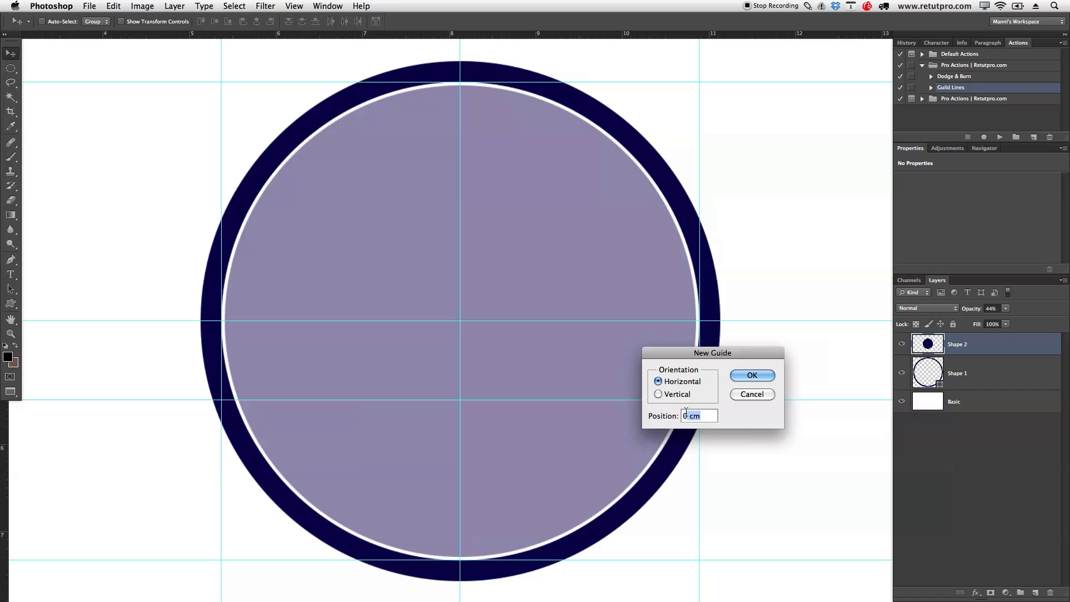
pyautogui.write('55%')
pyautogui.click(764, 376)
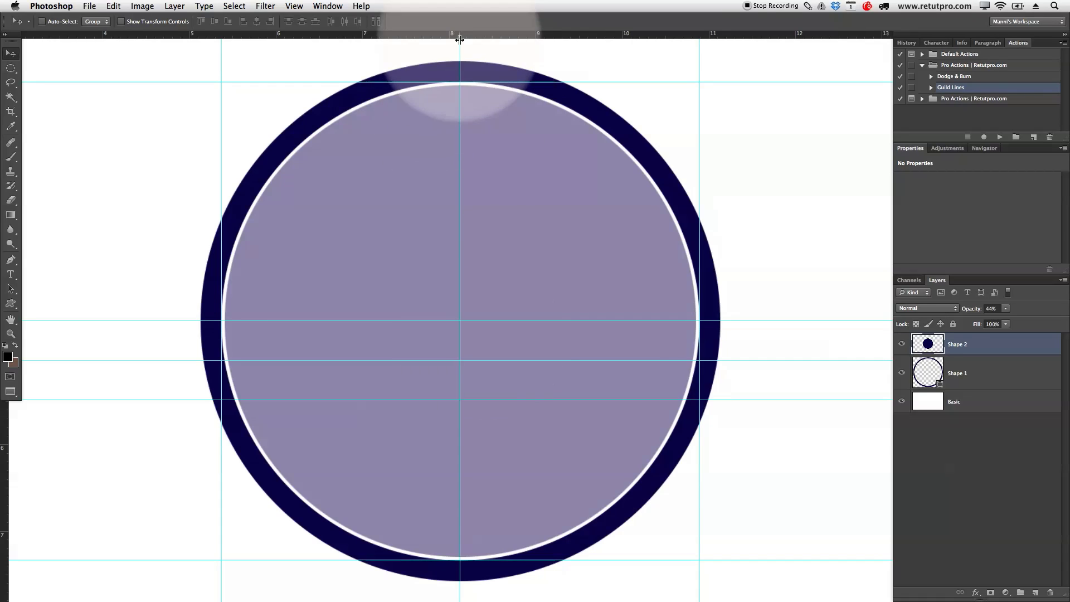
# Add a vertical guide at the 60% position using New Guide
pyautogui.click(294, 6)
pyautogui.click(318, 287)
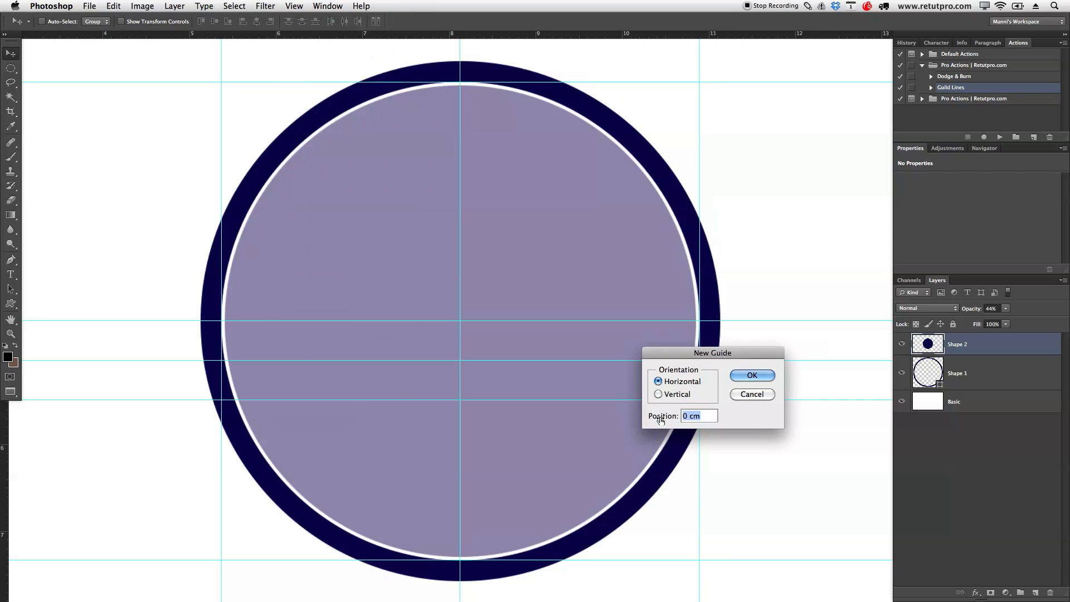
pyautogui.click(672, 393)
pyautogui.write('68')
pyautogui.write('0%')
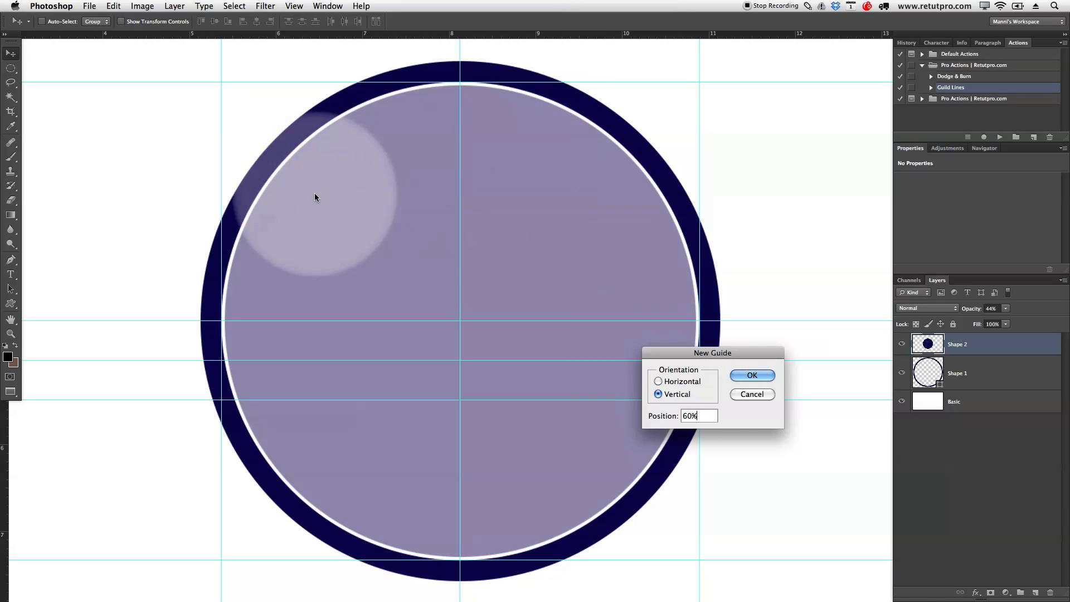
pyautogui.click(750, 375)
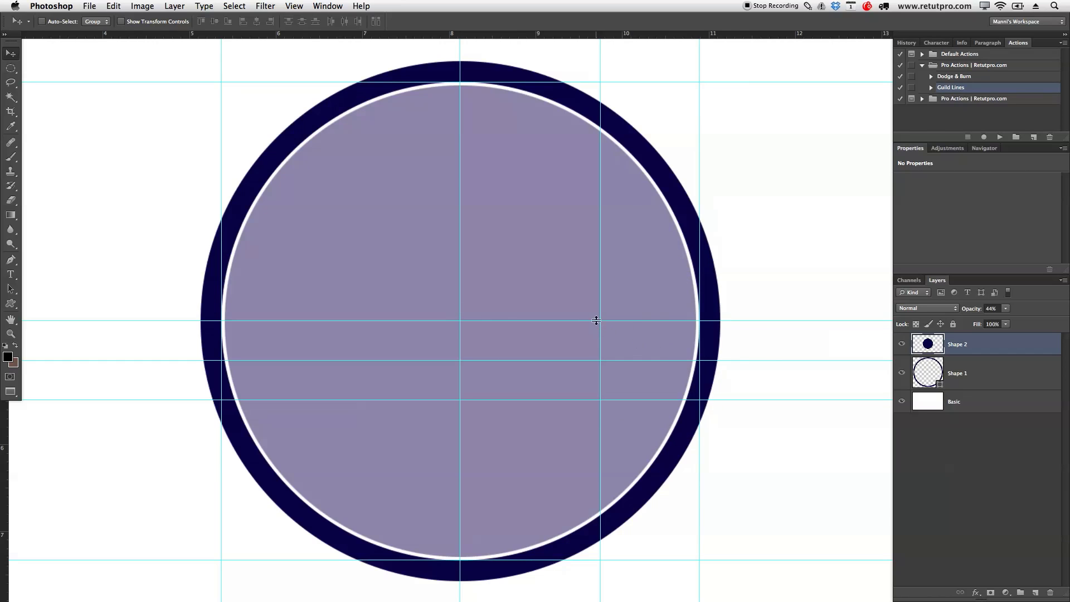
# Try a vertical guide at the 55% position using New Guide, and remove it from the canvas
pyautogui.click(294, 6)
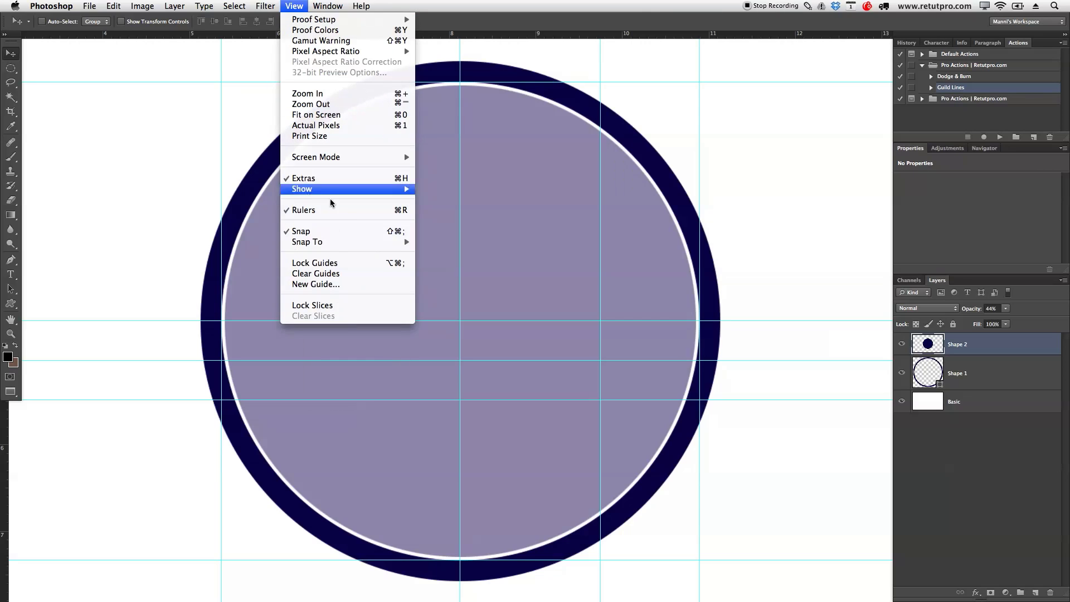
pyautogui.click(314, 284)
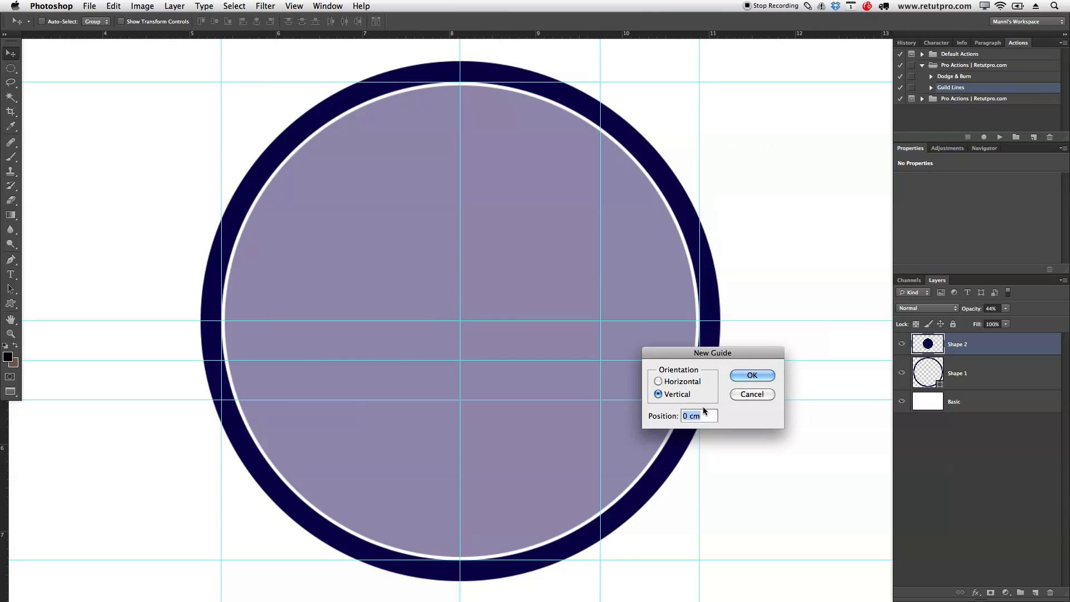
pyautogui.write('55%')
pyautogui.click(769, 378)
pyautogui.click(473, 331)
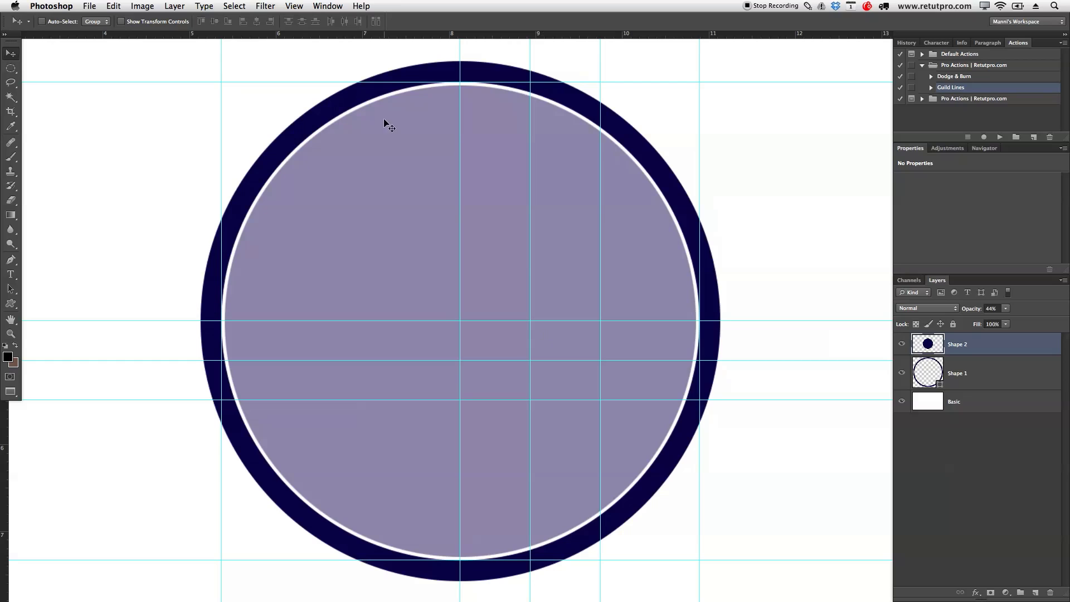
pyautogui.moveTo(531, 297); pyautogui.dragTo(316, 264)
pyautogui.moveTo(530, 56); pyautogui.dragTo(530, 34)
pyautogui.click(617, 222)
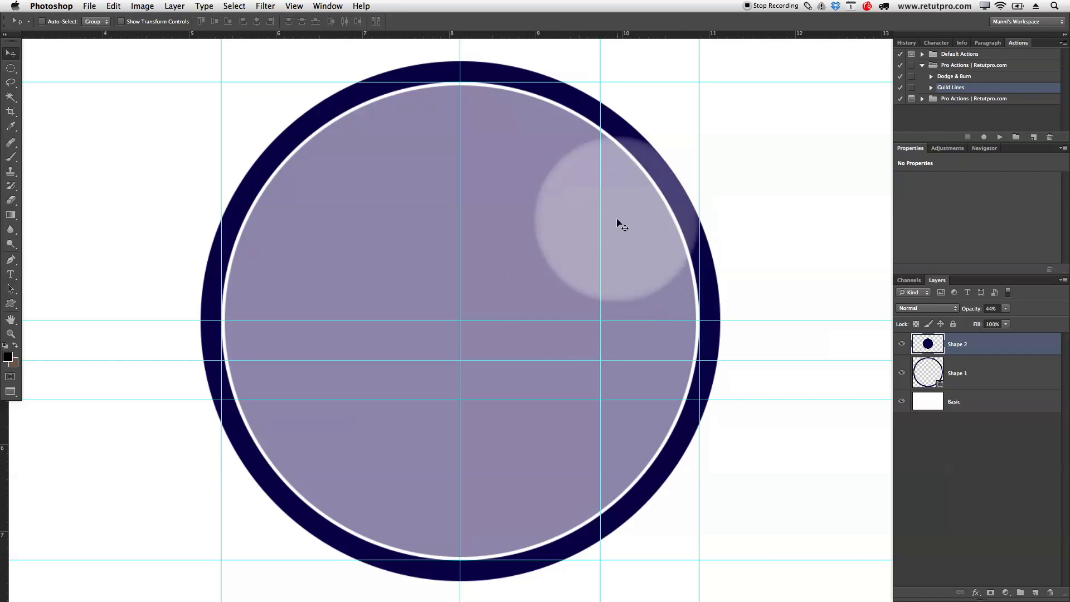
# Shift the 60% vertical guide slightly toward the circle's centre, and add a vertical guide at 59%, moving it onto the shifted one
pyautogui.moveTo(601, 266); pyautogui.dragTo(583, 267)
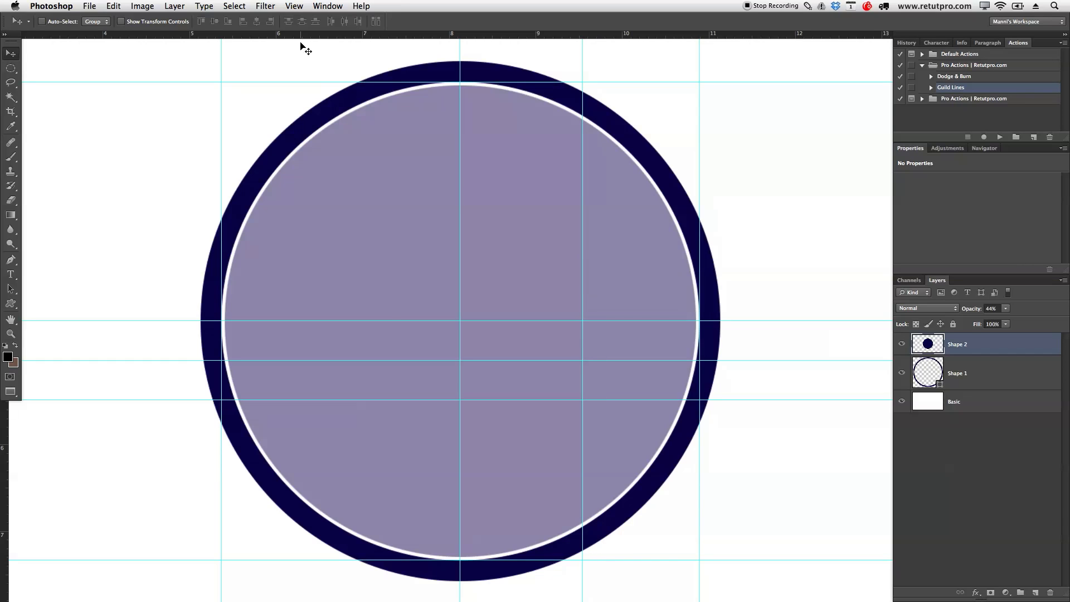
pyautogui.click(266, 6)
pyautogui.moveTo(293, 6)
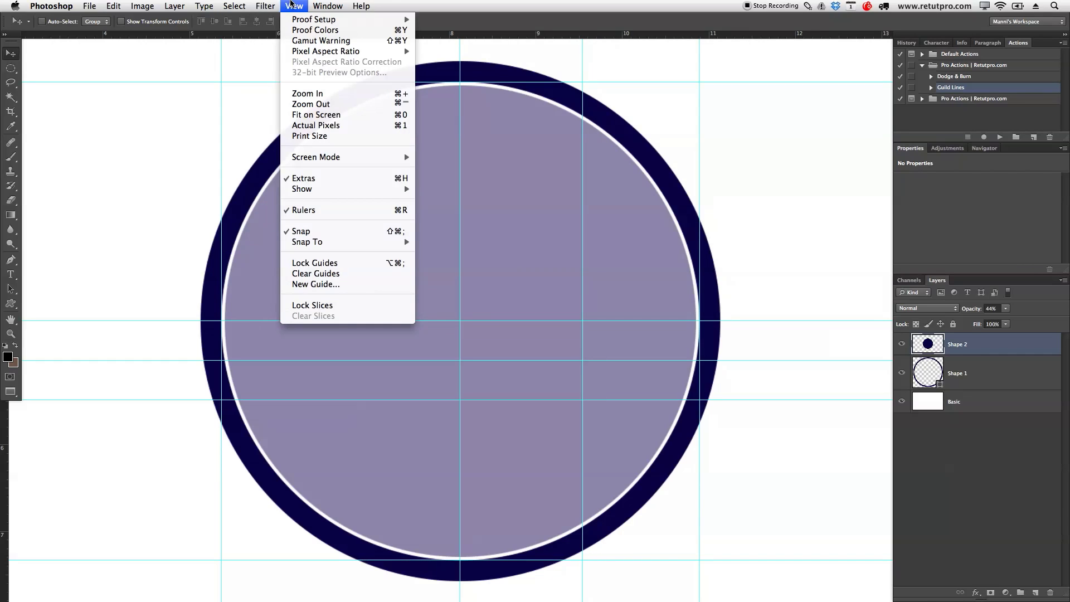
pyautogui.click(316, 284)
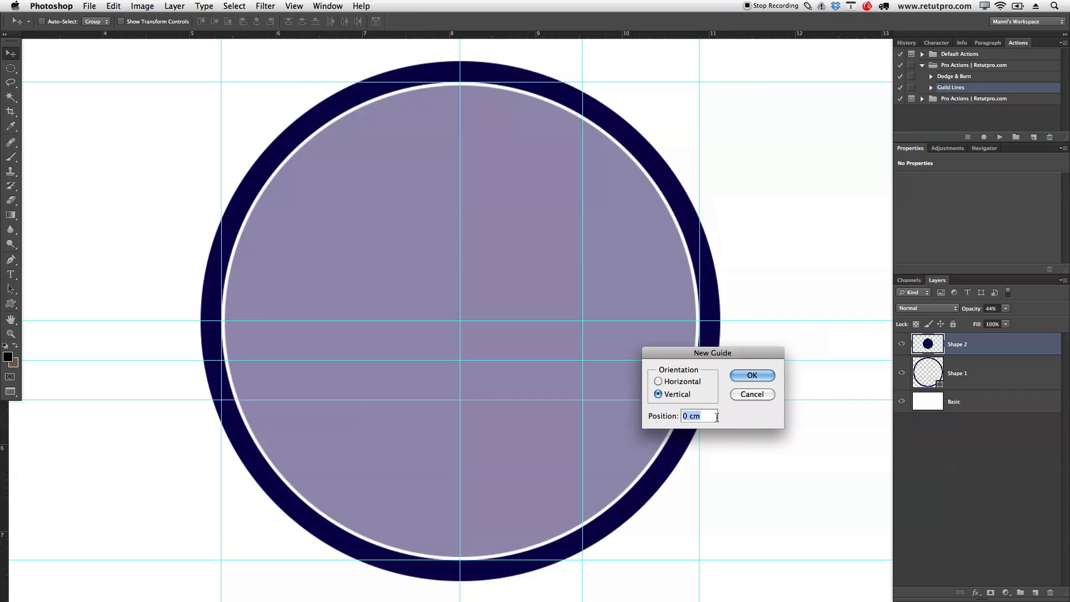
pyautogui.write('59%')
pyautogui.click(747, 376)
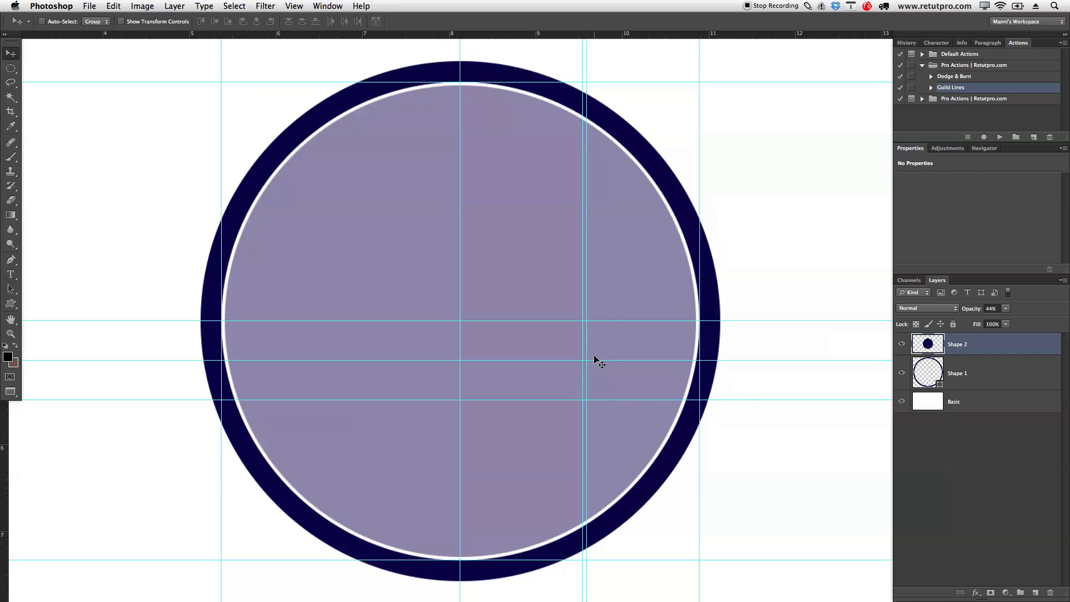
pyautogui.moveTo(586, 352)
pyautogui.mouseDown()
pyautogui.moveTo(468, 352)
pyautogui.moveTo(583, 351)
pyautogui.mouseUp()
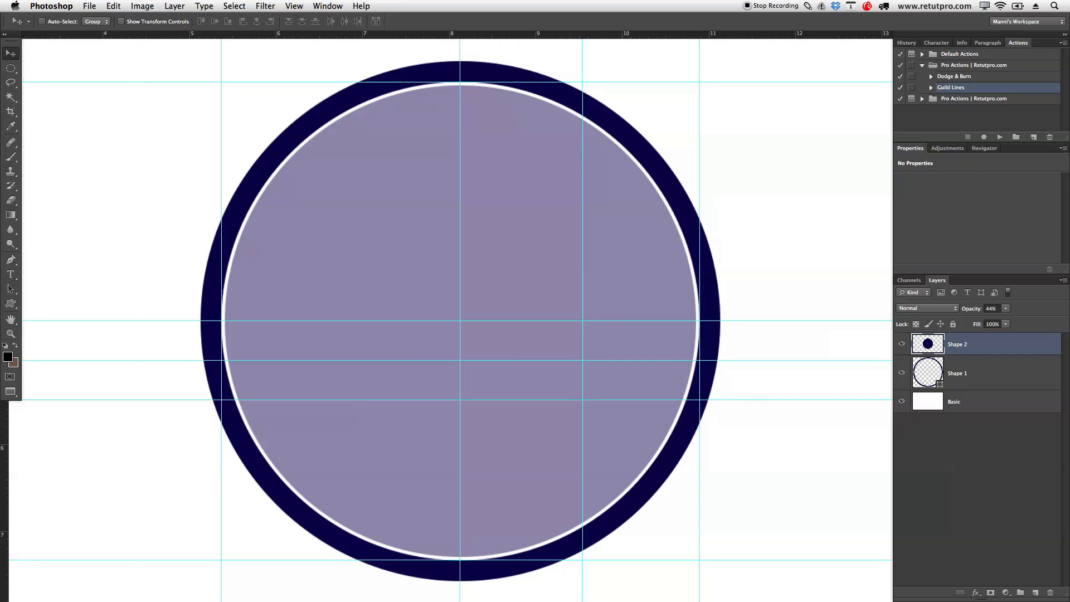
# Add a vertical guide at the 58% position using New Guide
pyautogui.click(265, 6)
pyautogui.moveTo(294, 6)
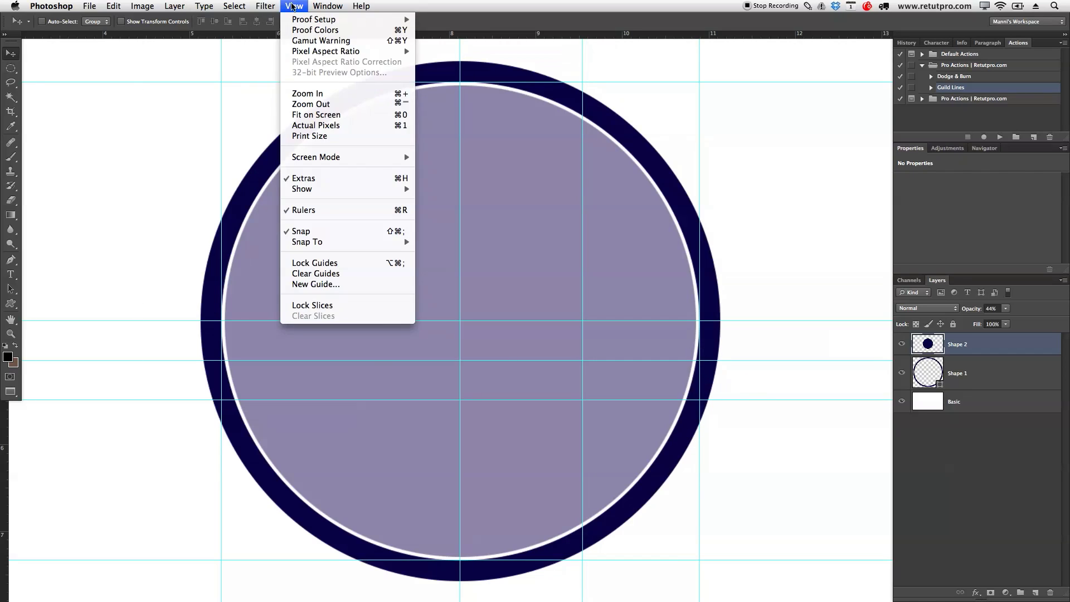
pyautogui.click(333, 285)
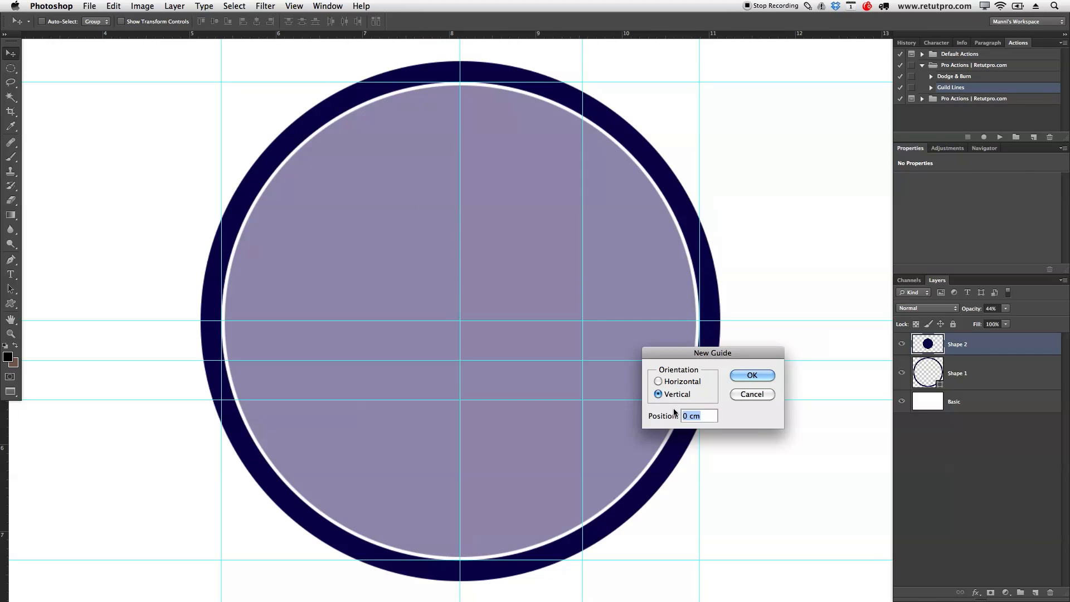
pyautogui.write('58%')
pyautogui.click(747, 375)
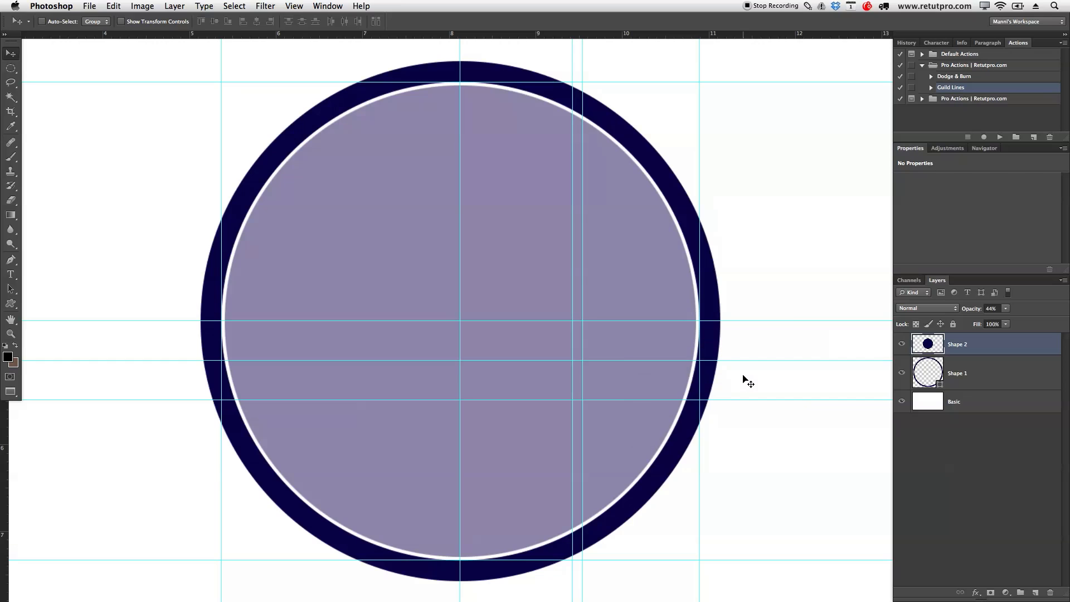
# Remove the extra vertical guide lying just outside the 58% guide
pyautogui.press('z')
pyautogui.moveTo(595, 363); pyautogui.dragTo(6, 369)
pyautogui.press('v')
pyautogui.press('z')
pyautogui.moveTo(401, 399); pyautogui.dragTo(371, 405)
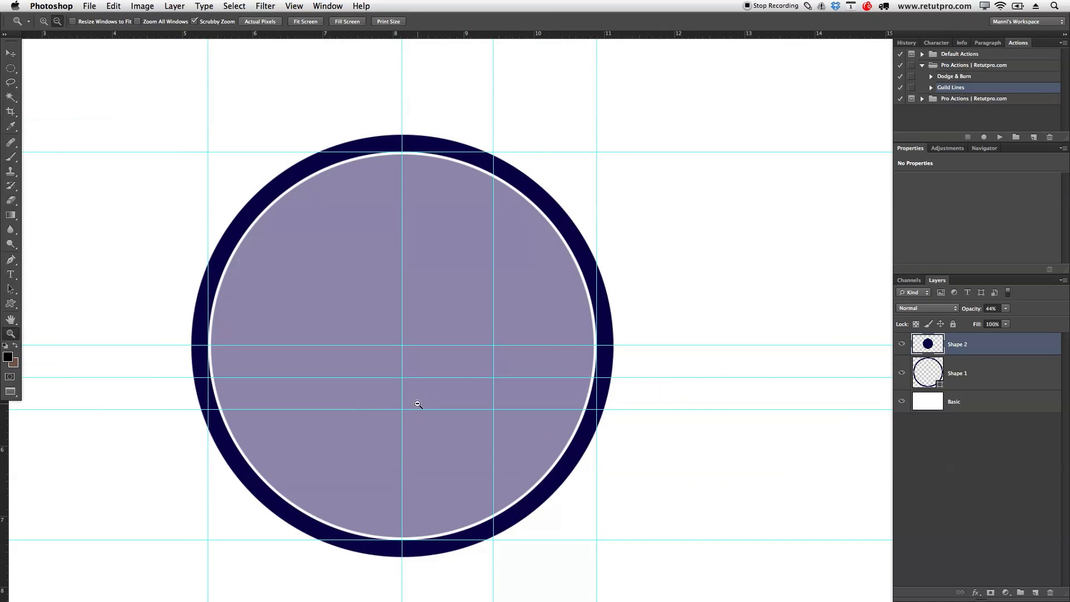
# Add a vertical guide at the 38% position using New Guide
pyautogui.hscroll(-2, 418, 401)
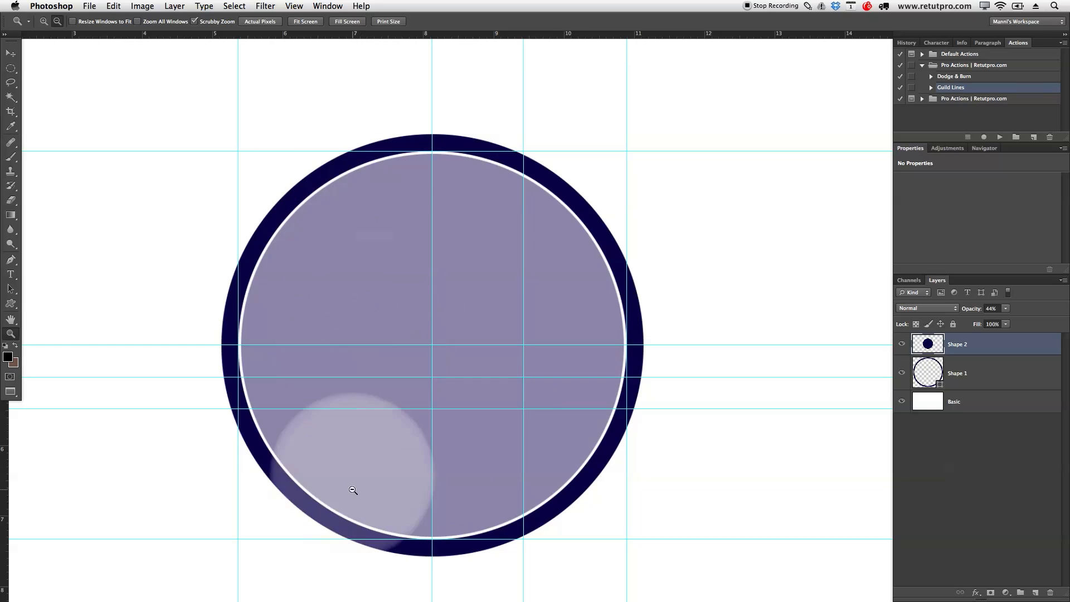
pyautogui.click(294, 6)
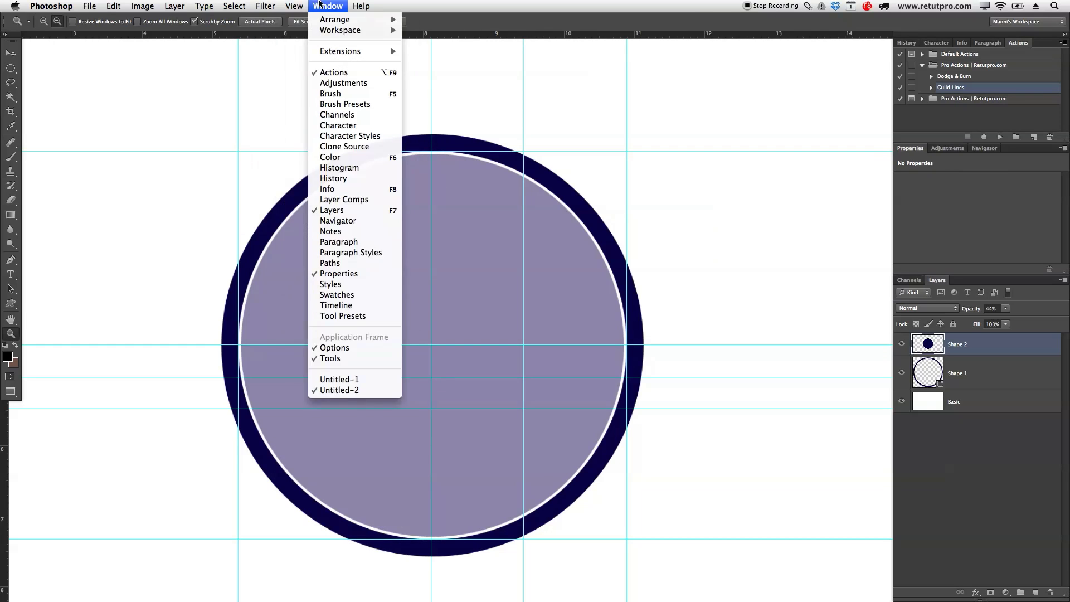
pyautogui.click(316, 284)
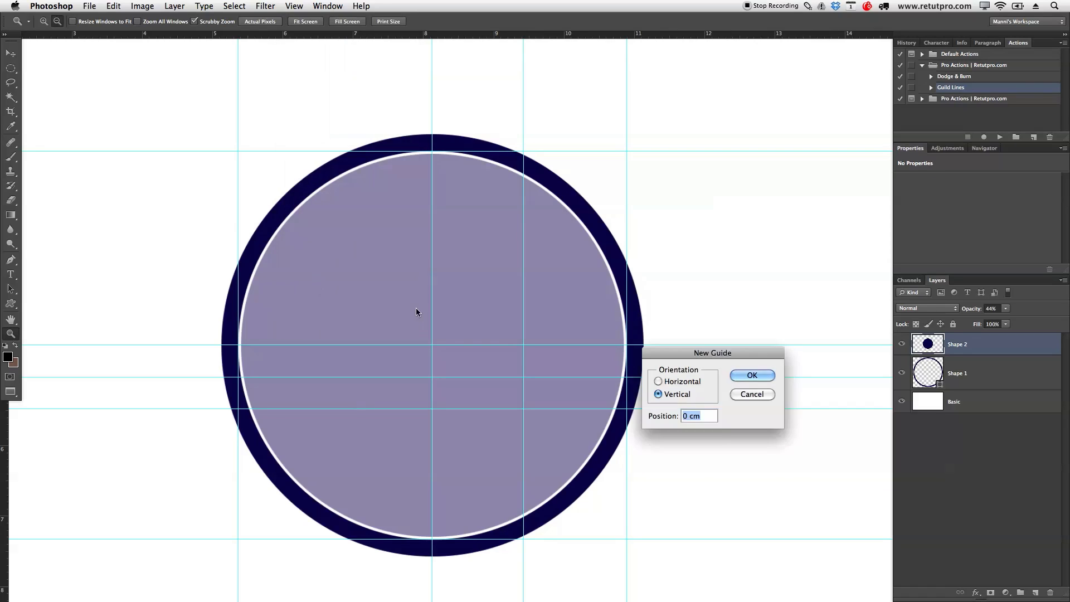
pyautogui.write('38%')
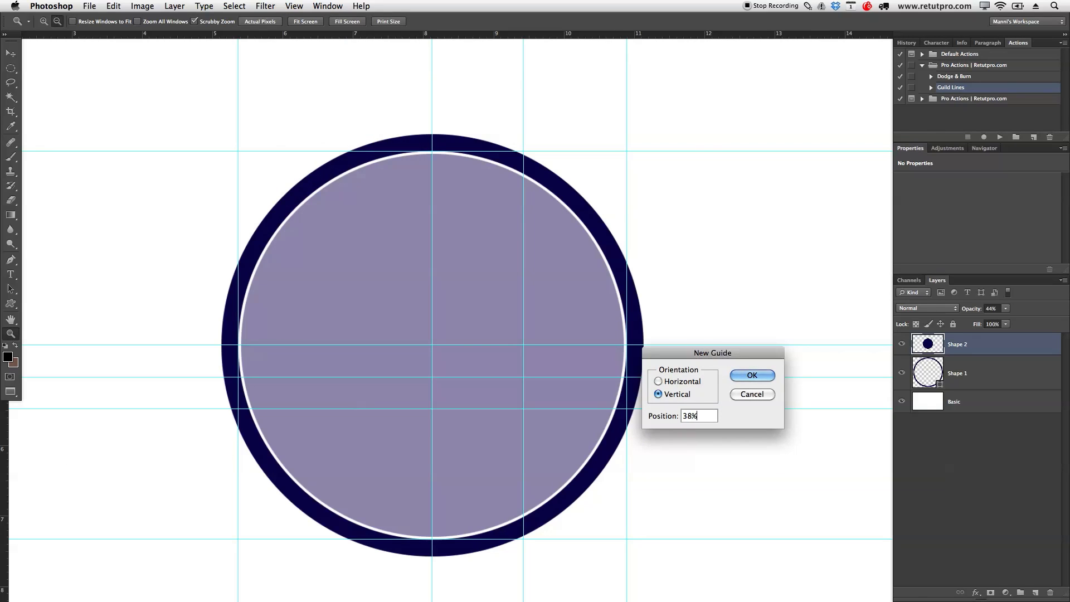
pyautogui.click(752, 376)
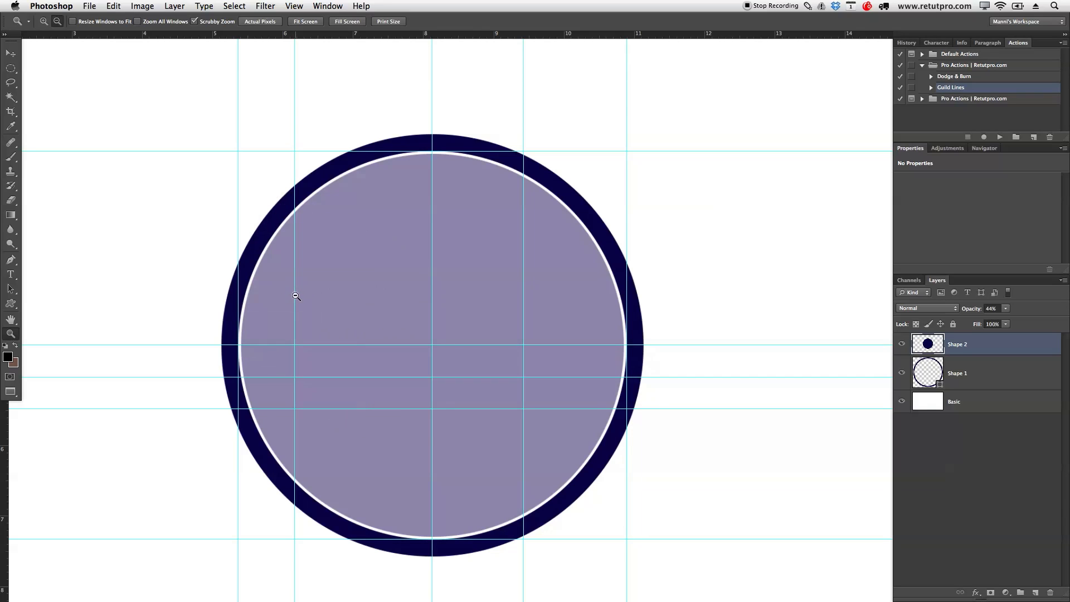
# Move the 38% vertical guide to about 6.7 cm and the 58% guide to about 9.5 cm on the ruler
pyautogui.press('v')
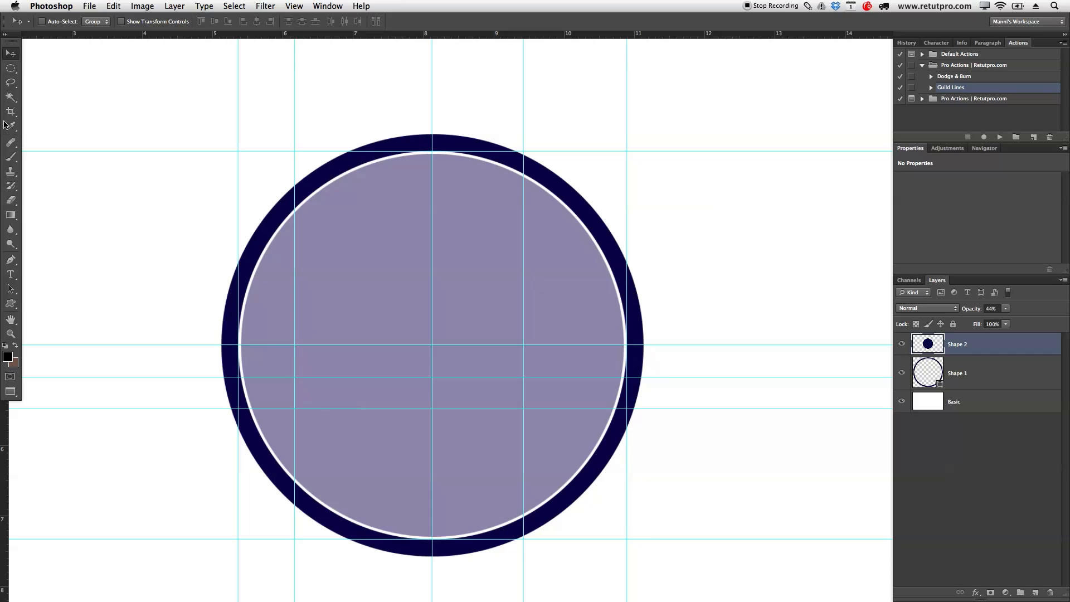
pyautogui.moveTo(294, 304); pyautogui.dragTo(349, 314)
pyautogui.press('z')
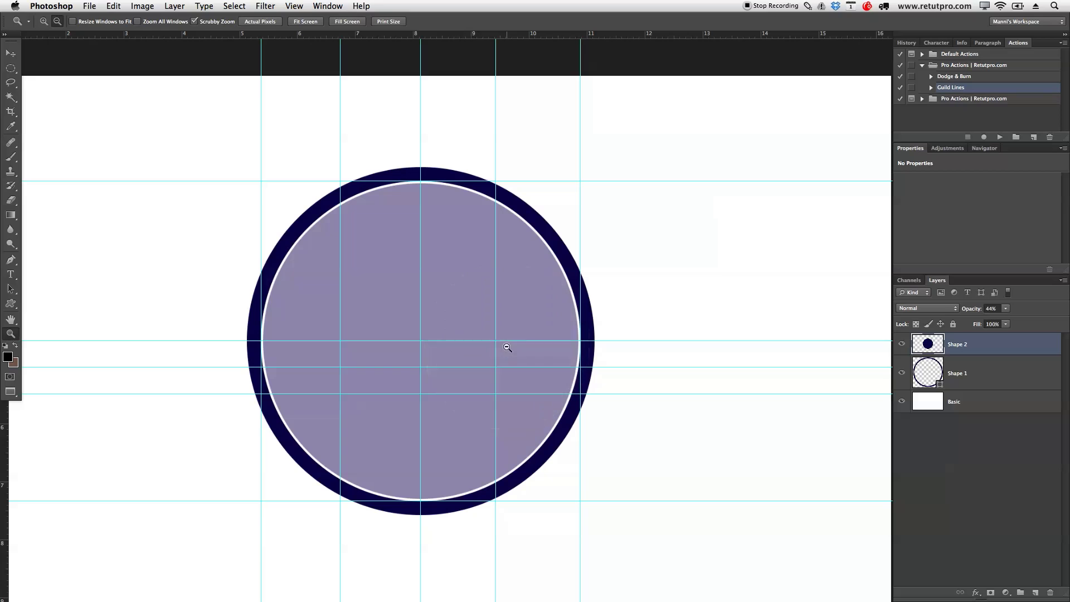
pyautogui.press('v')
pyautogui.moveTo(496, 346); pyautogui.dragTo(504, 346)
pyautogui.moveTo(402, 356)
pyautogui.mouseDown()
pyautogui.moveTo(371, 358)
pyautogui.moveTo(529, 351)
pyautogui.mouseUp()
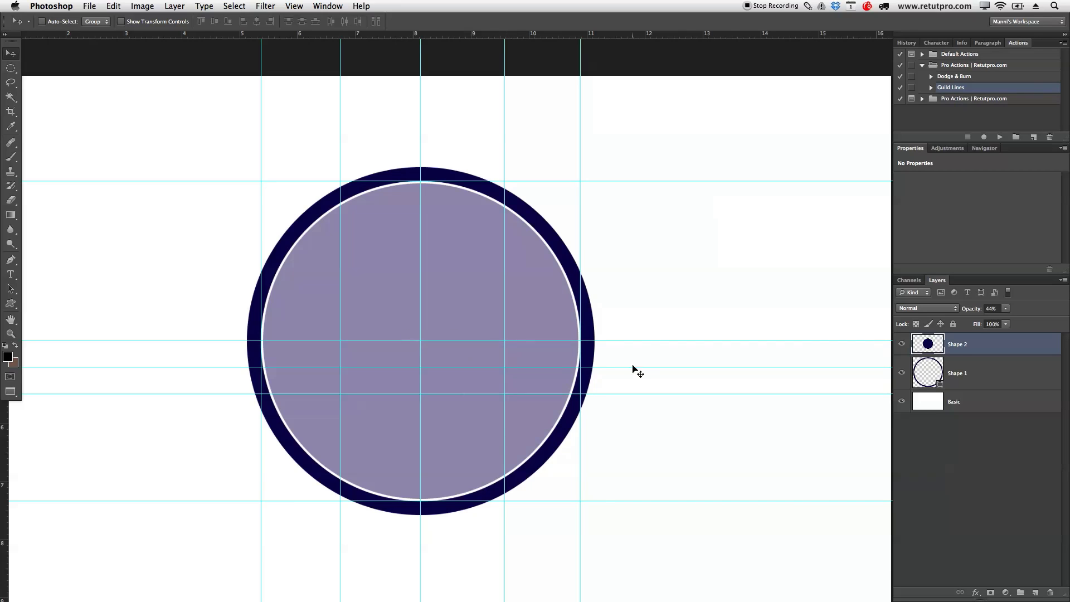
# Add a new empty layer above Shape 2 for the wave artwork
pyautogui.click(1035, 592)
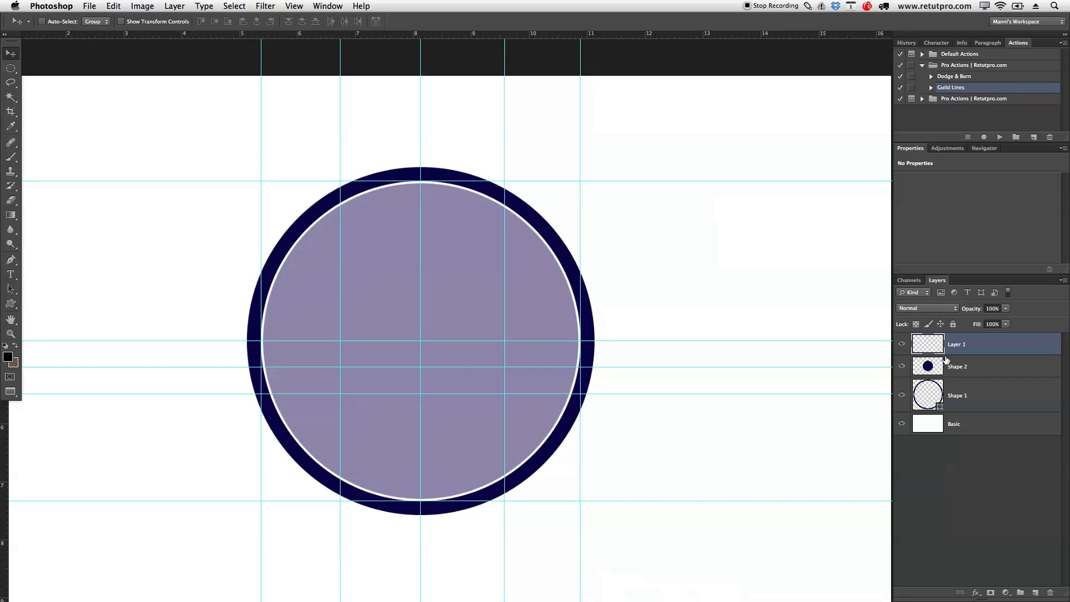
pyautogui.press('p')
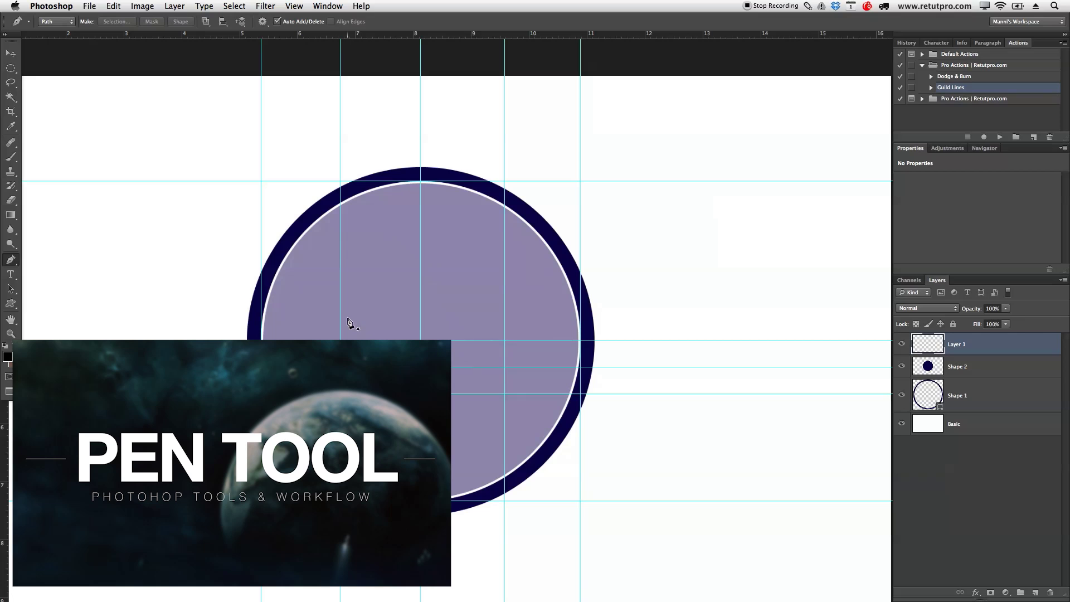
pyautogui.press('z')
pyautogui.moveTo(339, 364); pyautogui.dragTo(340, 364)
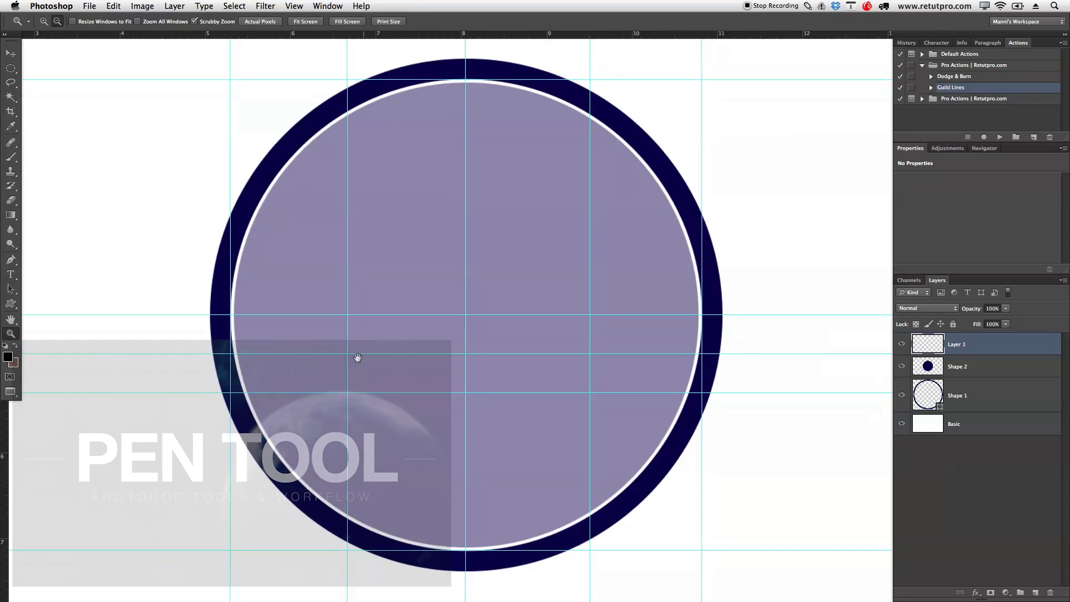
pyautogui.press('p')
pyautogui.click(230, 315)
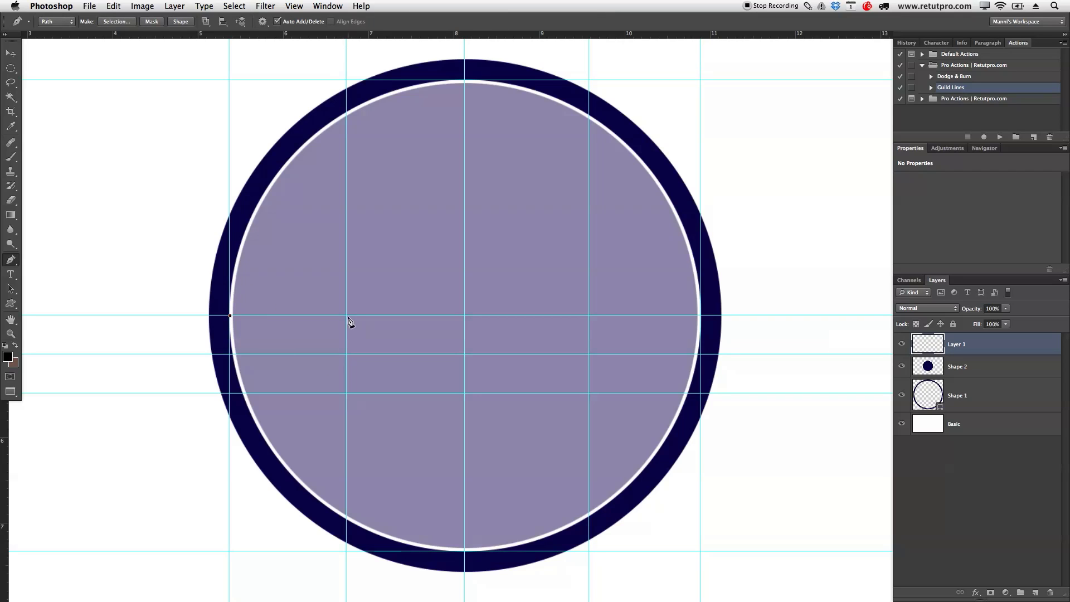
pyautogui.moveTo(347, 315); pyautogui.dragTo(403, 267)
pyautogui.press('BackSpace')
pyautogui.press('BackSpace')
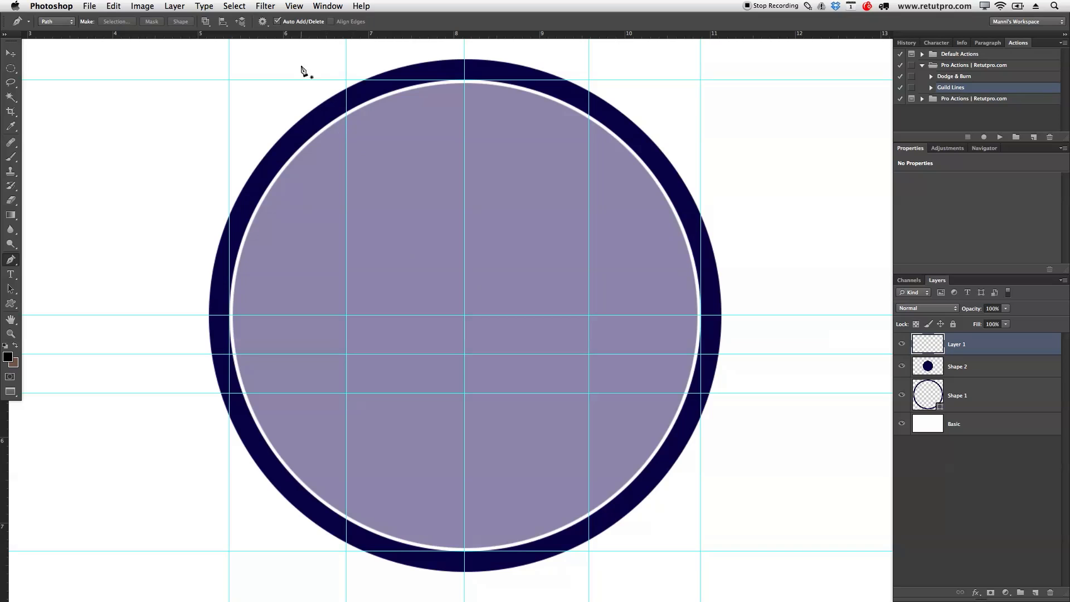
# Place a horizontal guide midway between the circle's centre guide and the 55% guide
pyautogui.press('v')
pyautogui.moveTo(312, 36); pyautogui.dragTo(318, 336)
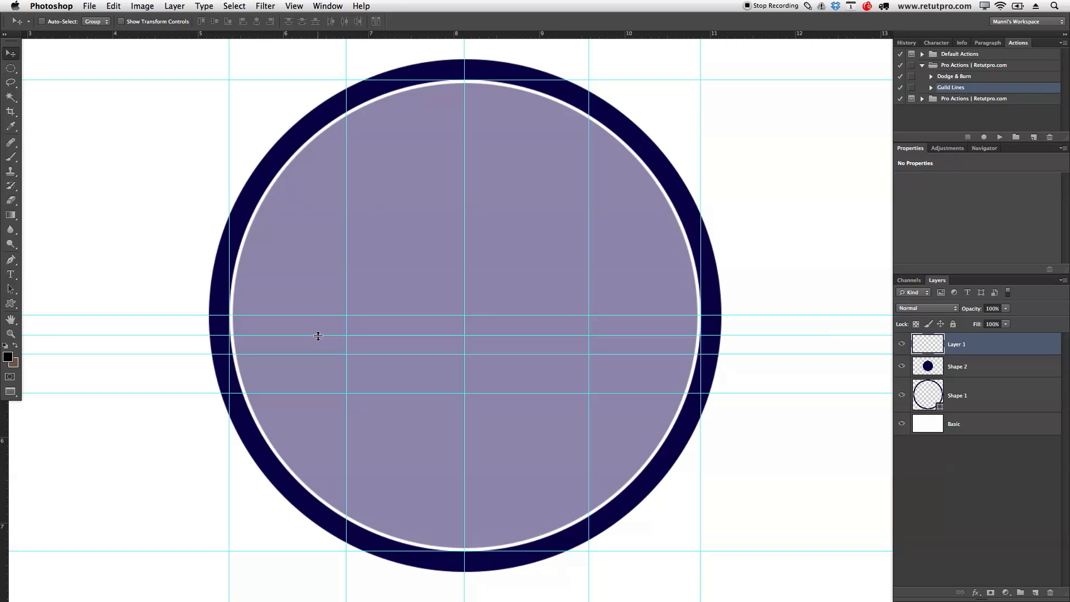
# Draw a smooth two-crest wave path with the Pen tool along the new horizontal guide, from the inner circle's left edge to its right edge
pyautogui.press('p')
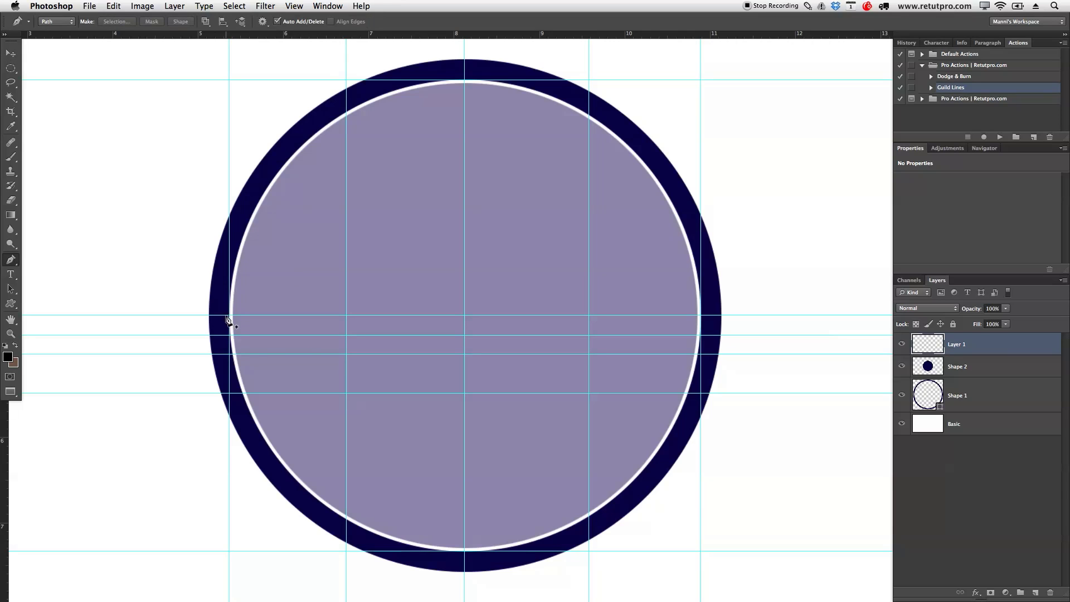
pyautogui.click(229, 335)
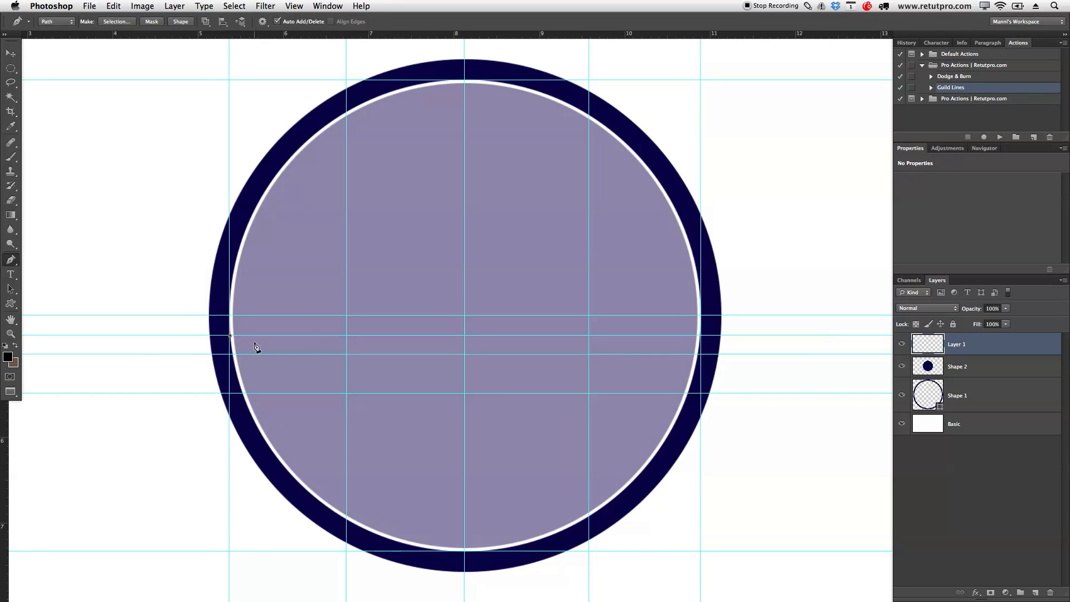
pyautogui.moveTo(346, 335); pyautogui.dragTo(430, 294)
pyautogui.moveTo(465, 336)
pyautogui.mouseDown()
pyautogui.moveTo(517, 350)
pyautogui.moveTo(480, 346)
pyautogui.mouseUp()
pyautogui.click(589, 336)
pyautogui.moveTo(590, 338); pyautogui.dragTo(660, 302)
pyautogui.moveTo(662, 300); pyautogui.dragTo(662, 300)
pyautogui.moveTo(702, 336); pyautogui.dragTo(733, 354)
# Continue the path with anchor points around the upper half of the navy ring and close it at the wave's starting point
pyautogui.moveTo(715, 353); pyautogui.dragTo(714, 300)
pyautogui.click(687, 202)
pyautogui.click(661, 169)
pyautogui.click(615, 119)
pyautogui.click(523, 71)
pyautogui.click(451, 67)
pyautogui.click(401, 80)
pyautogui.click(347, 96)
pyautogui.click(315, 115)
pyautogui.moveTo(286, 146); pyautogui.dragTo(283, 150)
pyautogui.click(223, 263)
pyautogui.click(219, 316)
pyautogui.click(230, 336)
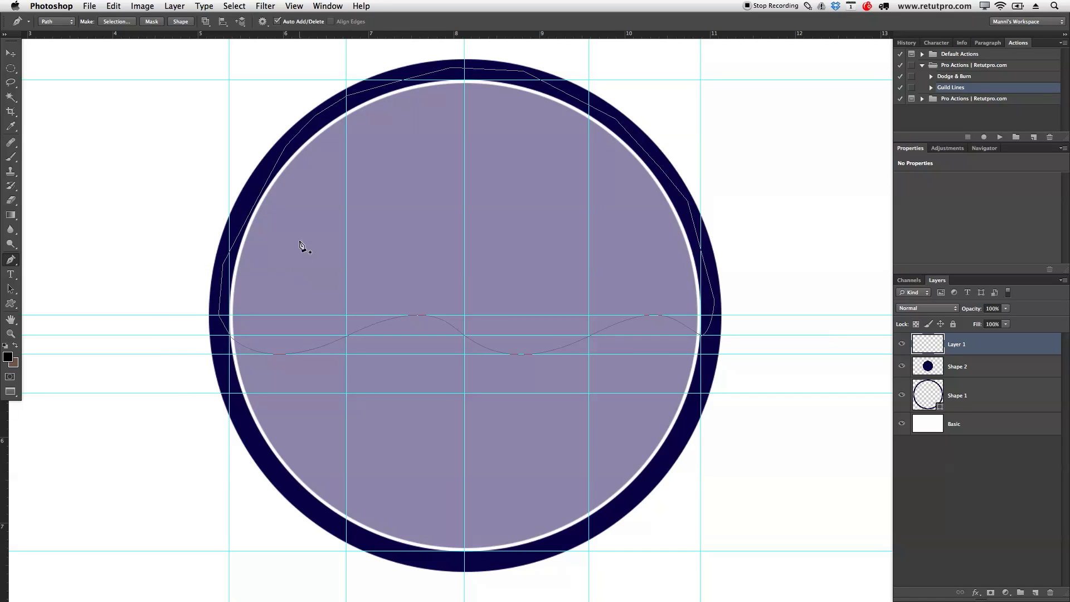
# Make a new anti-aliased selection from the closed path with a feather radius of 0 pixels
pyautogui.rightClick(516, 301)
pyautogui.click(543, 348)
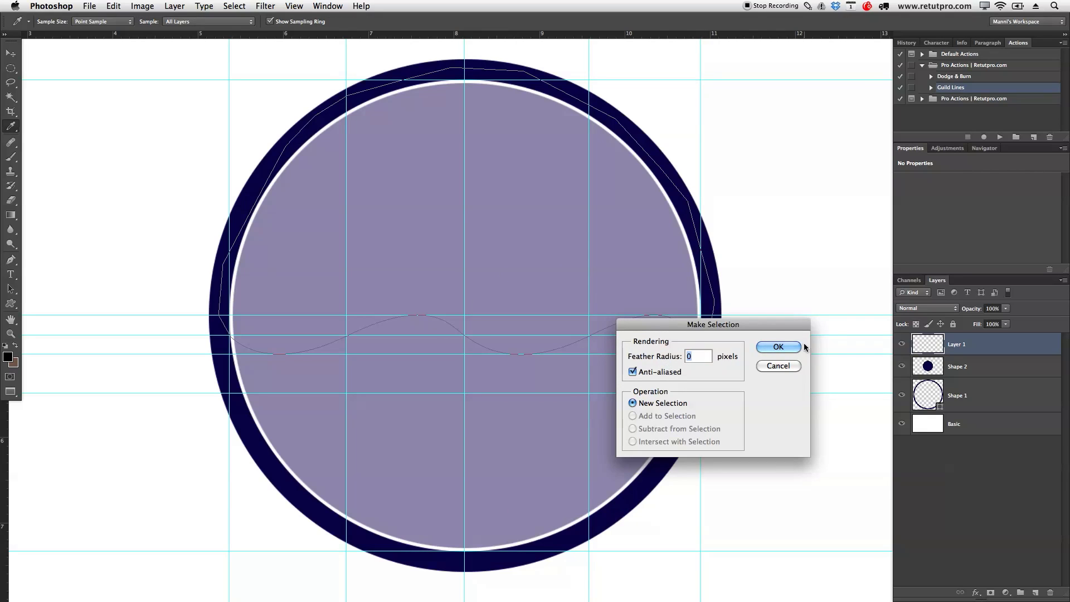
pyautogui.click(793, 347)
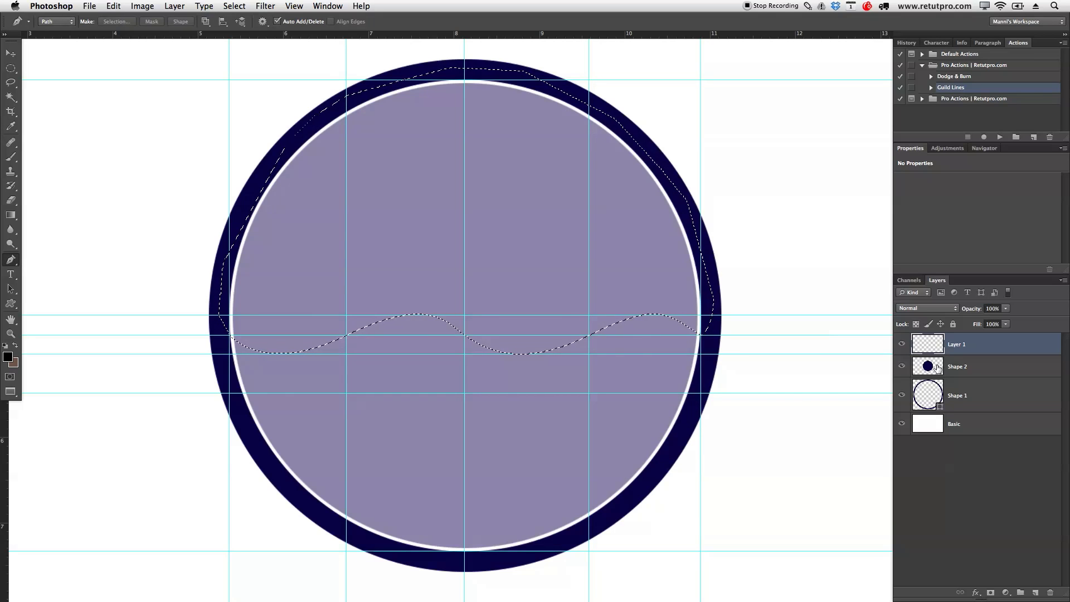
# Delete the wave-selected upper area from the Shape 2 layer, then deselect and remove the empty Layer 1
pyautogui.click(944, 368)
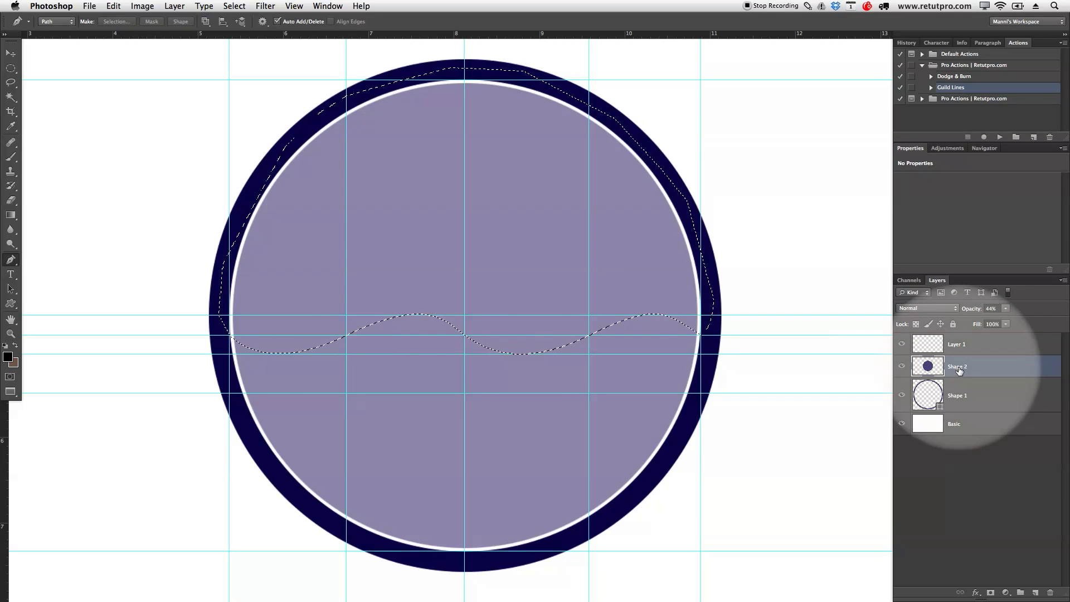
pyautogui.press('Delete')
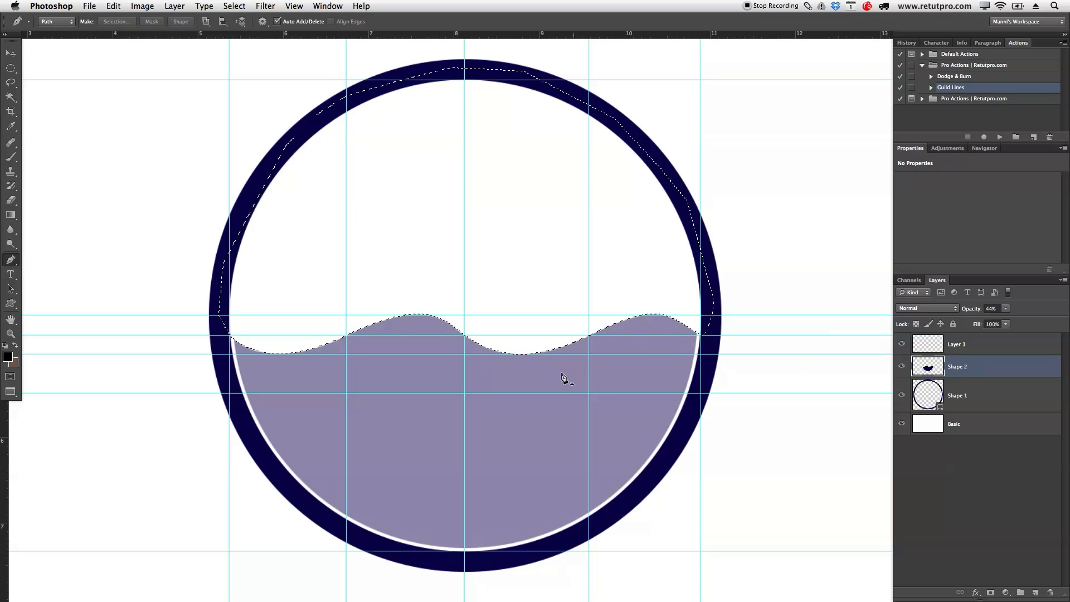
pyautogui.click(980, 342)
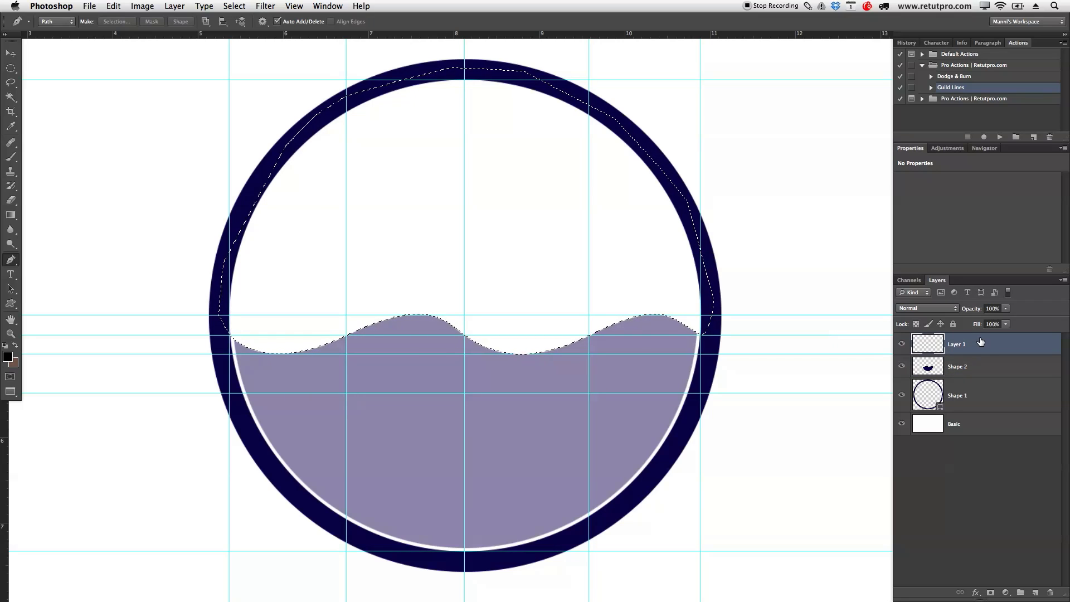
pyautogui.hotkey('ctrl', 'd')
pyautogui.press('BackSpace')
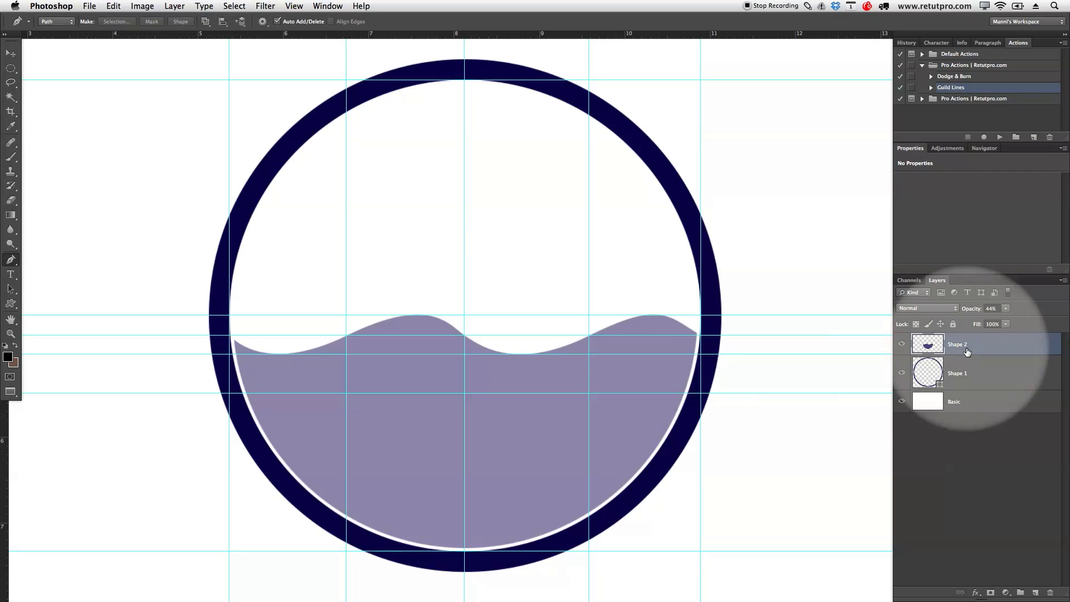
# Raise the Shape 2 layer's opacity to 99% and clear all guides from the document
pyautogui.moveTo(975, 310); pyautogui.dragTo(1067, 313)
pyautogui.press('z')
pyautogui.keyDown('alt'); pyautogui.click(579, 333); pyautogui.keyUp('alt')
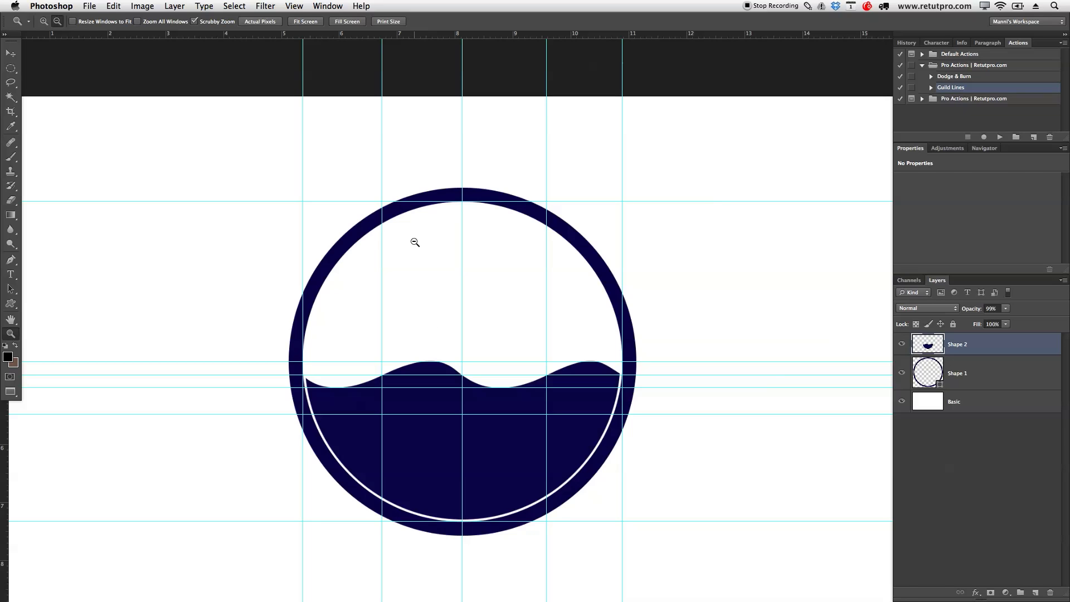
pyautogui.click(294, 6)
pyautogui.click(340, 275)
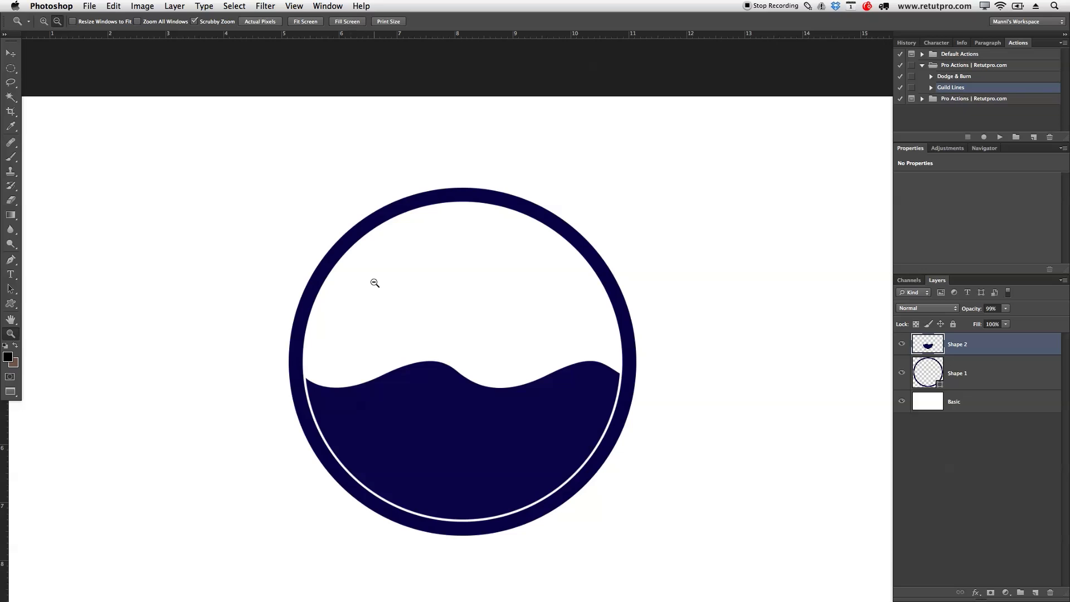
# Draw an anchor custom shape about 150 px wide and 200 px high in the white area above the waves
pyautogui.moveTo(508, 367)
pyautogui.mouseDown()
pyautogui.moveTo(485, 363)
pyautogui.moveTo(516, 359)
pyautogui.mouseUp()
pyautogui.scroll(3, 518, 356)
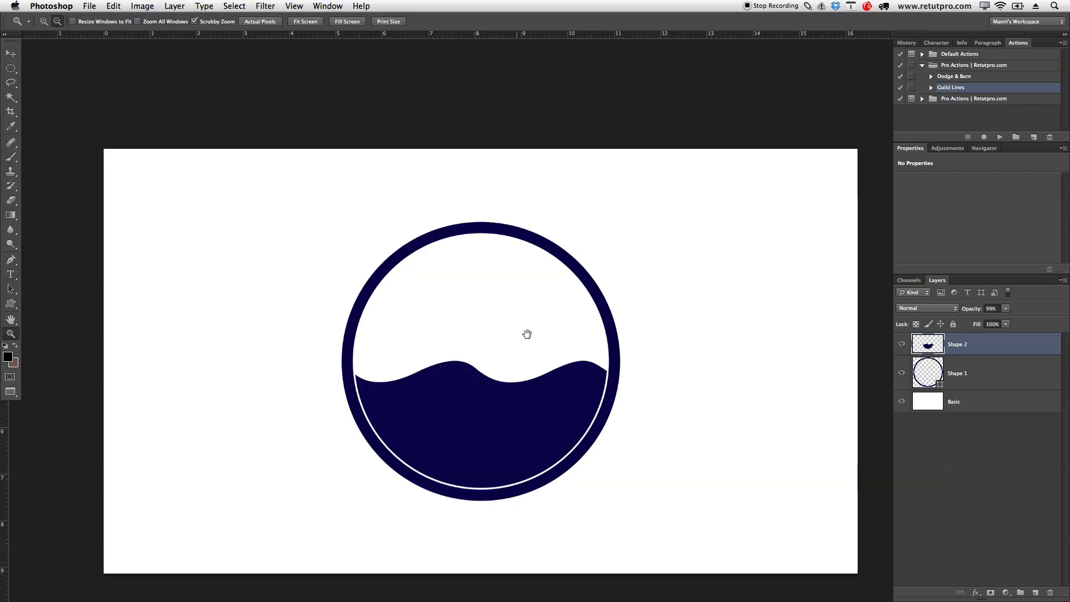
pyautogui.scroll(3, 524, 334)
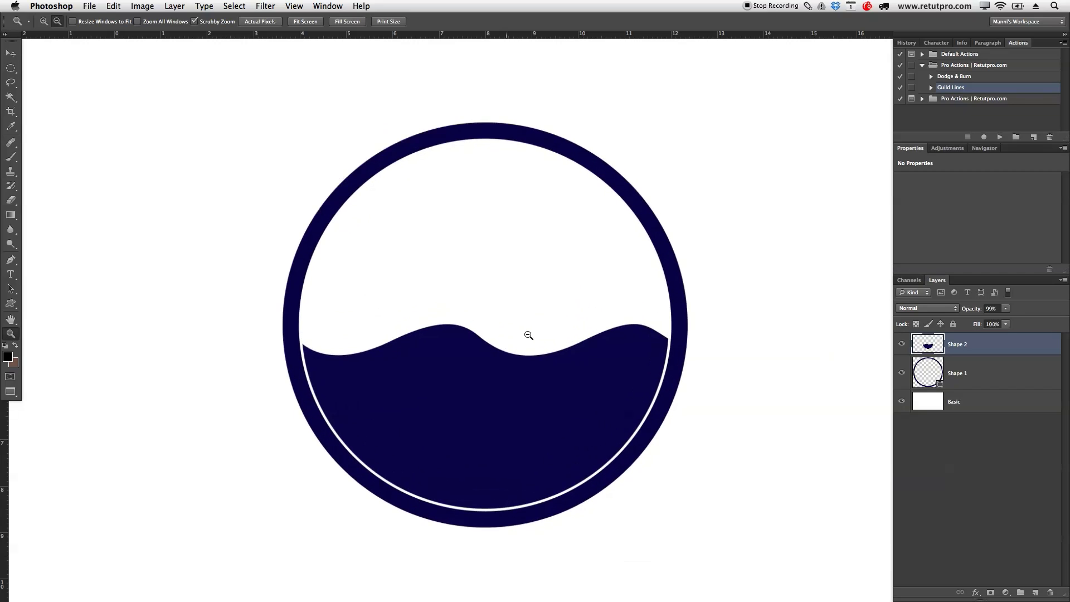
pyautogui.scroll(-3, 524, 333)
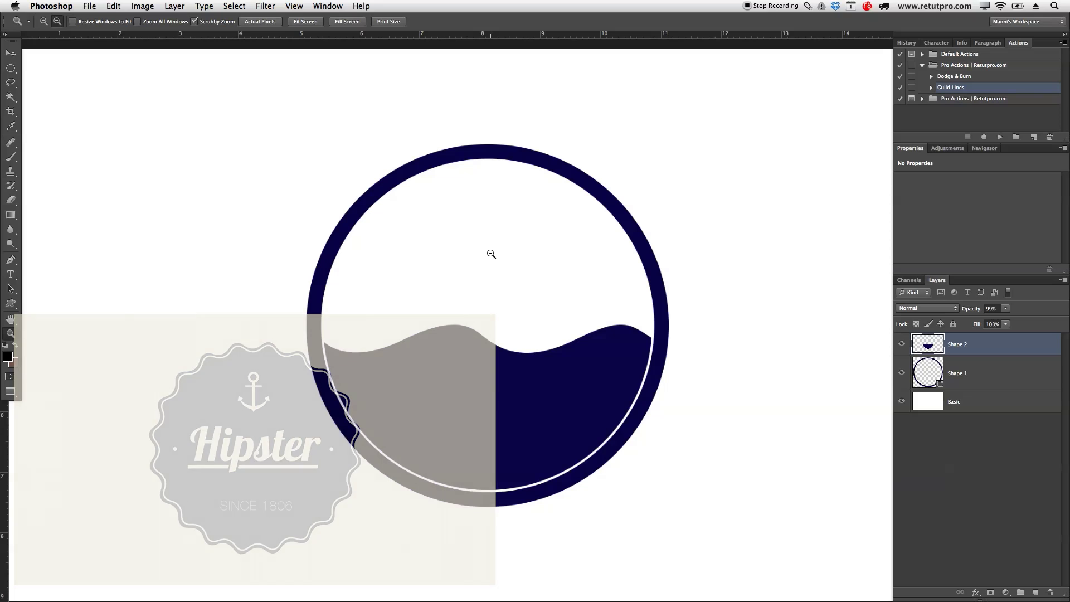
pyautogui.press('u')
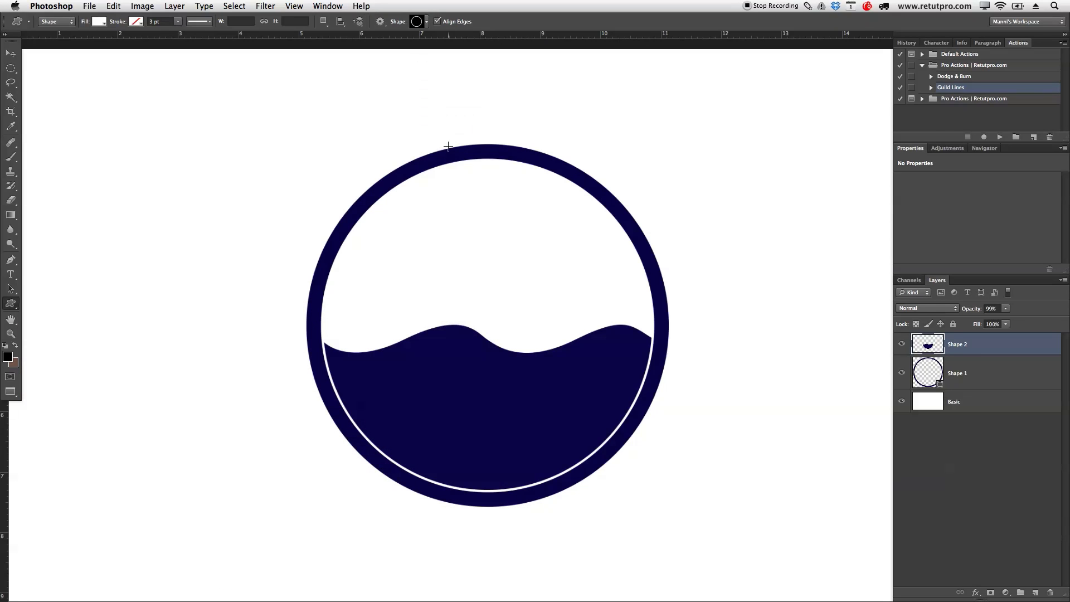
pyautogui.click(427, 22)
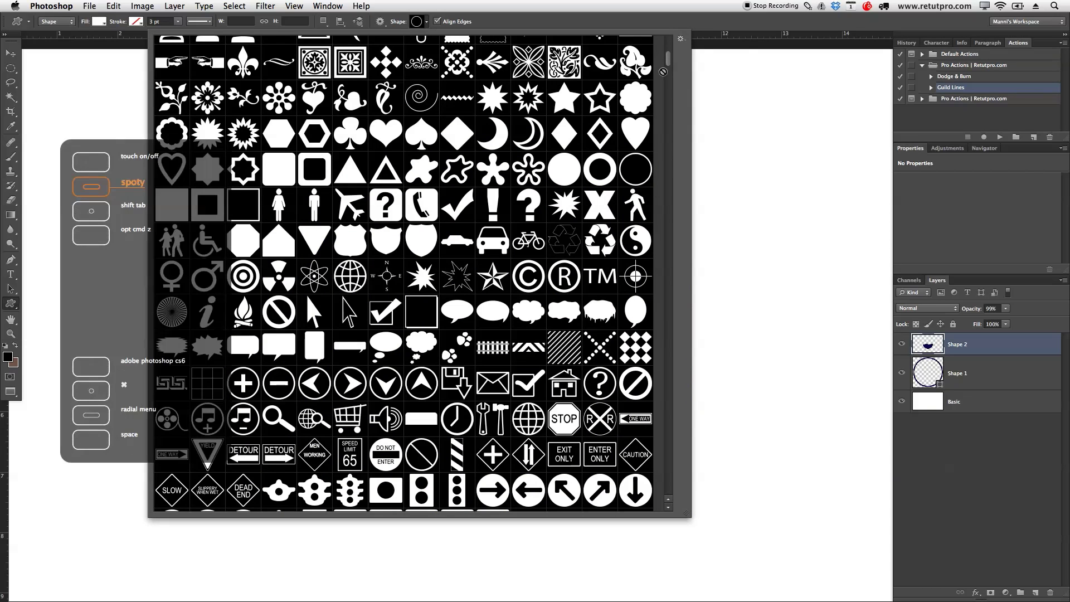
pyautogui.moveTo(668, 60); pyautogui.dragTo(667, 493)
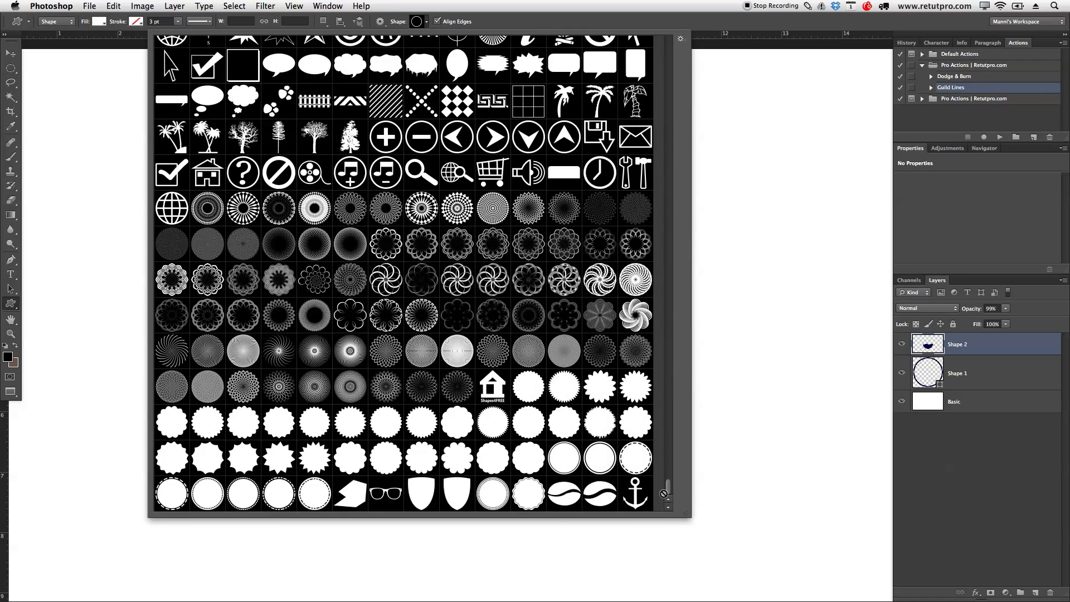
pyautogui.click(638, 494)
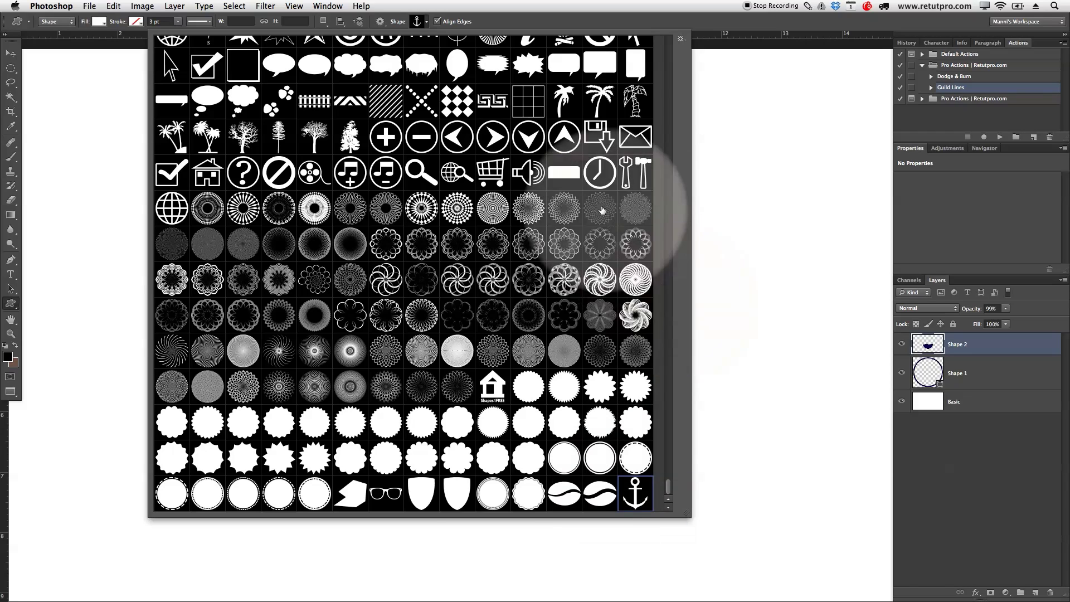
pyautogui.click(696, 239)
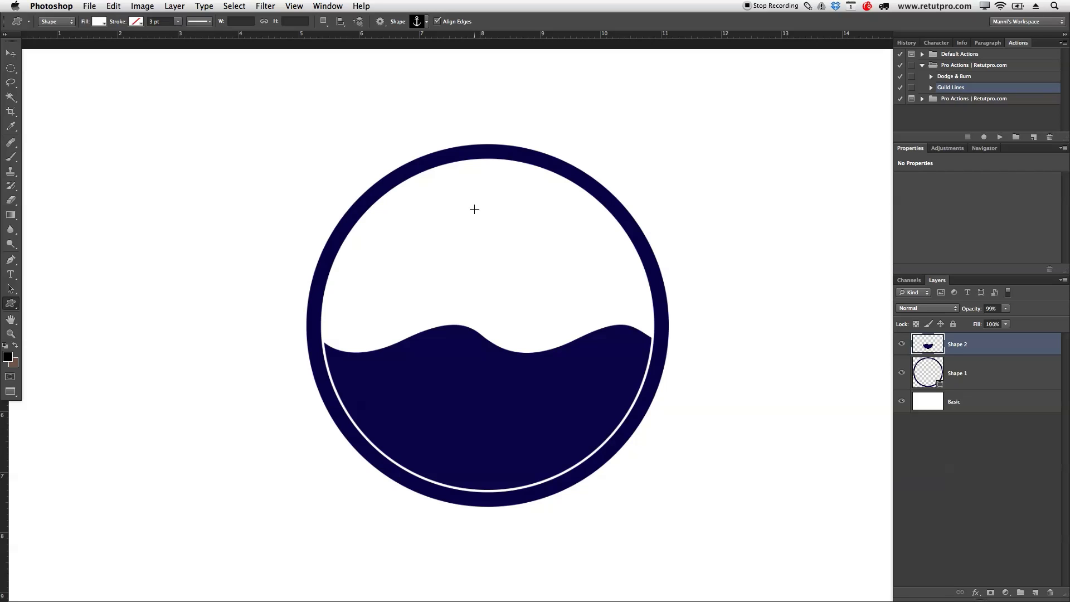
pyautogui.moveTo(454, 192); pyautogui.dragTo(528, 313)
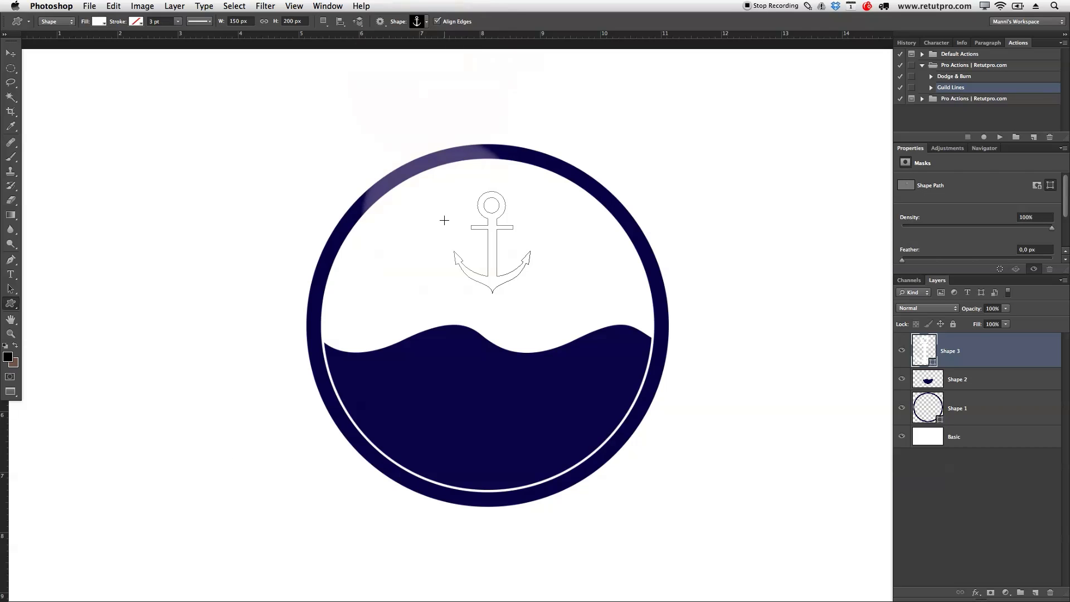
# Fill the anchor shape with the recently used navy colour of the badge
pyautogui.click(99, 22)
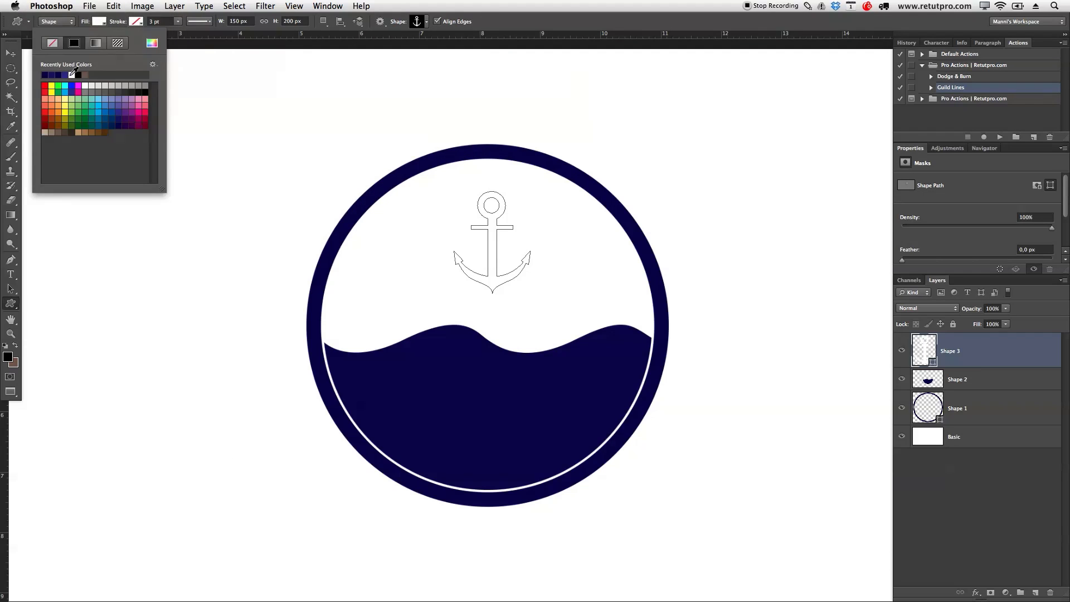
pyautogui.click(44, 74)
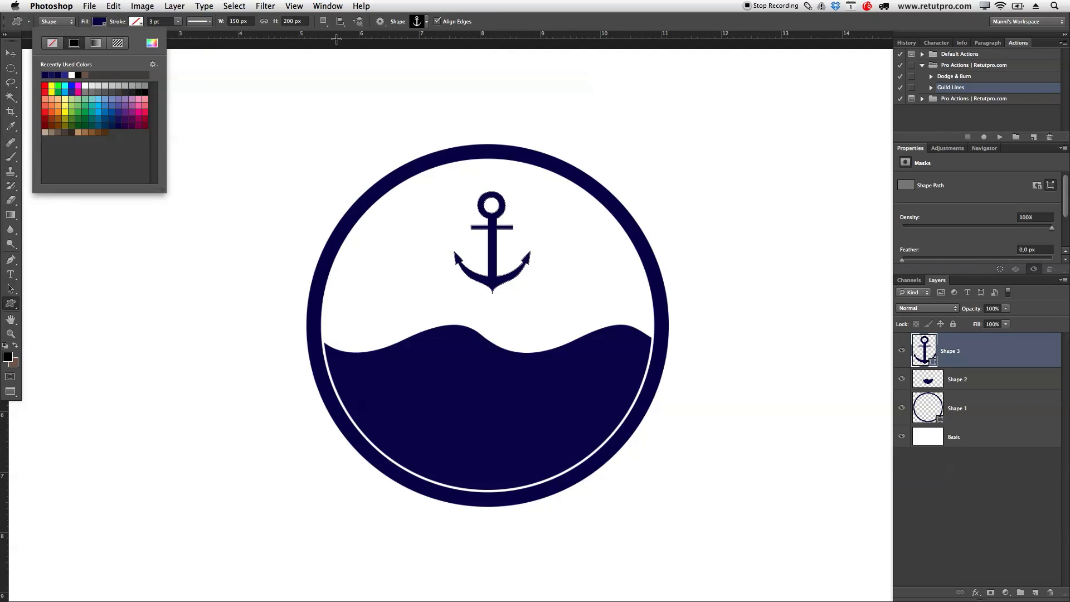
pyautogui.click(85, 23)
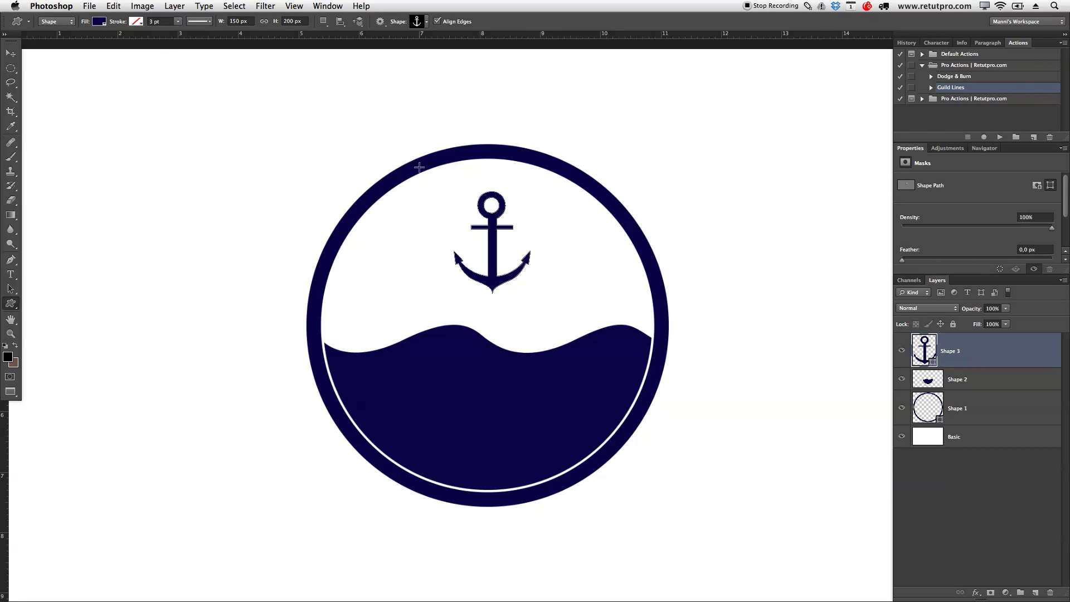
# Run the Guild Lines action and centre the anchor on the vertical guide in the white area above the waves
pyautogui.click(10, 52)
pyautogui.moveTo(494, 224); pyautogui.dragTo(491, 221)
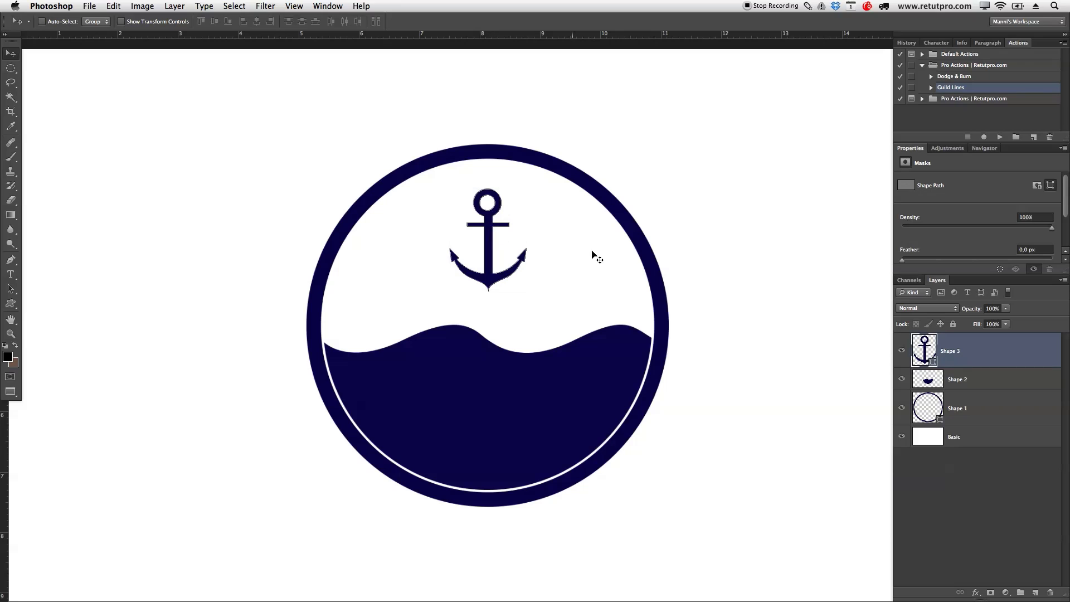
pyautogui.click(994, 135)
pyautogui.moveTo(560, 243); pyautogui.dragTo(561, 236)
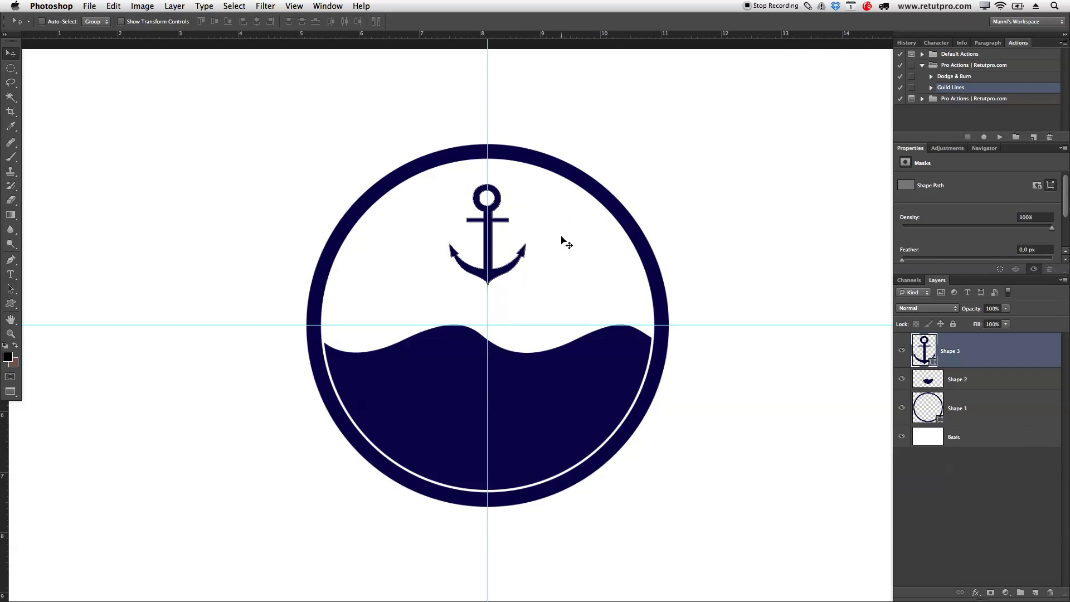
pyautogui.press('Down')
pyautogui.press('Down')
pyautogui.press('Down')
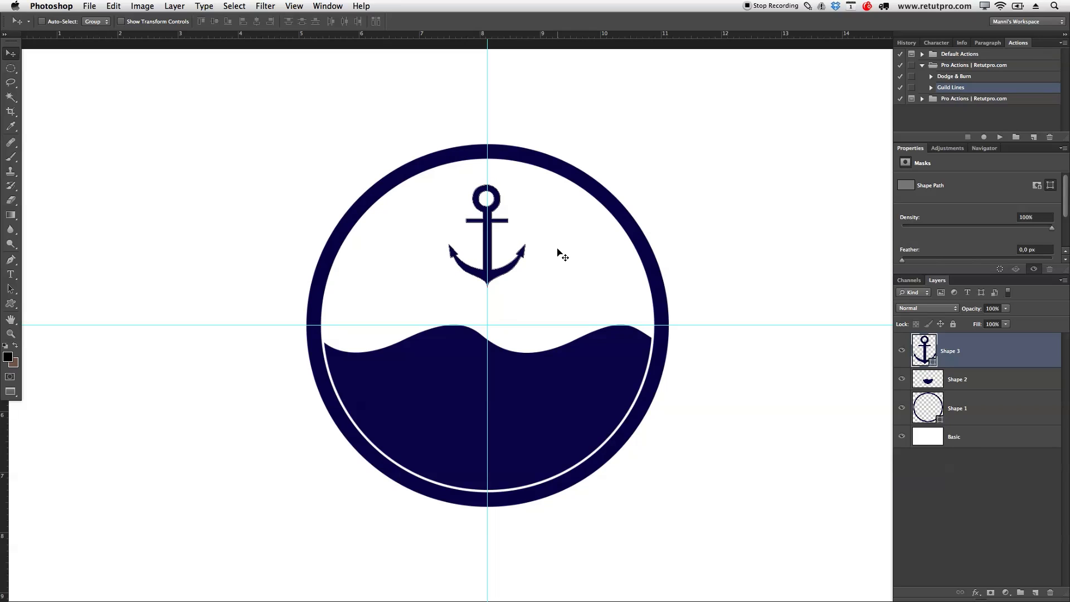
pyautogui.press('Left')
pyautogui.press('Right')
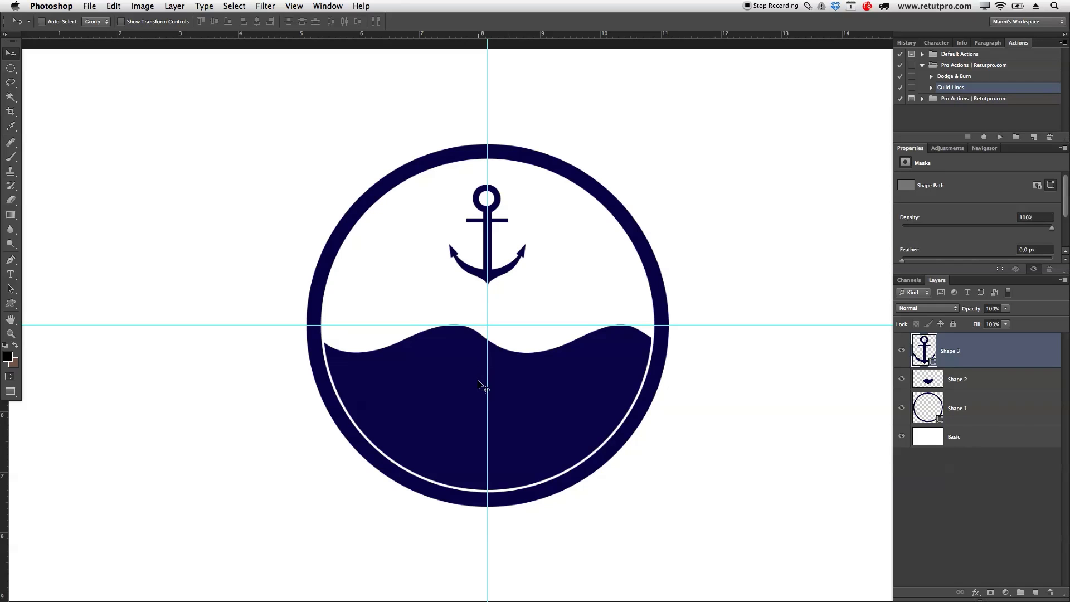
# Add a text box in the navy area below the waves, containing the word SEA in capitals
pyautogui.press('z')
pyautogui.click(510, 466)
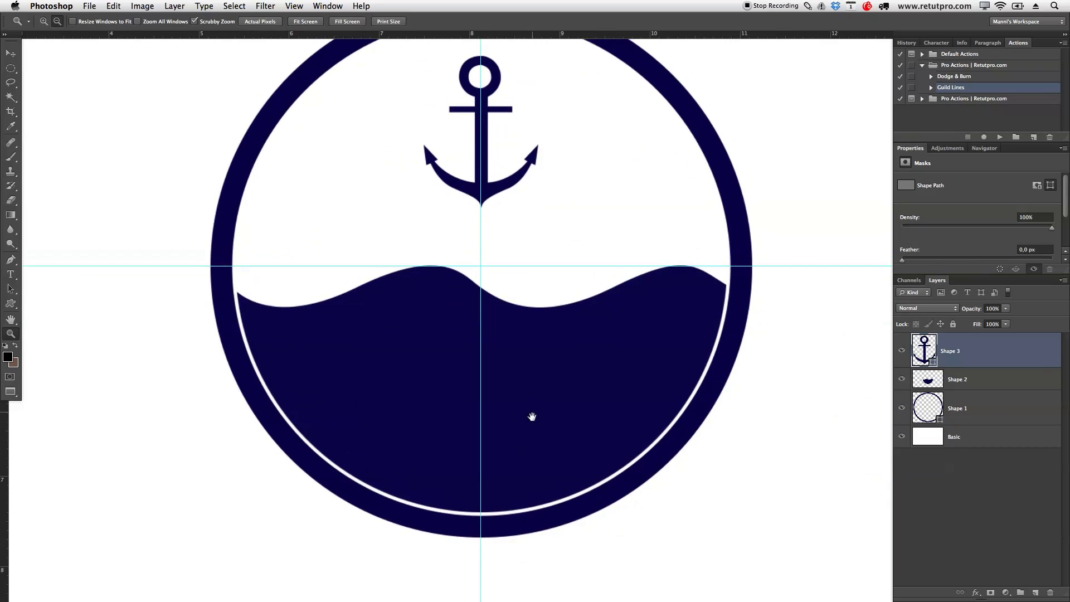
pyautogui.scroll(2, 525, 454)
pyautogui.press('t')
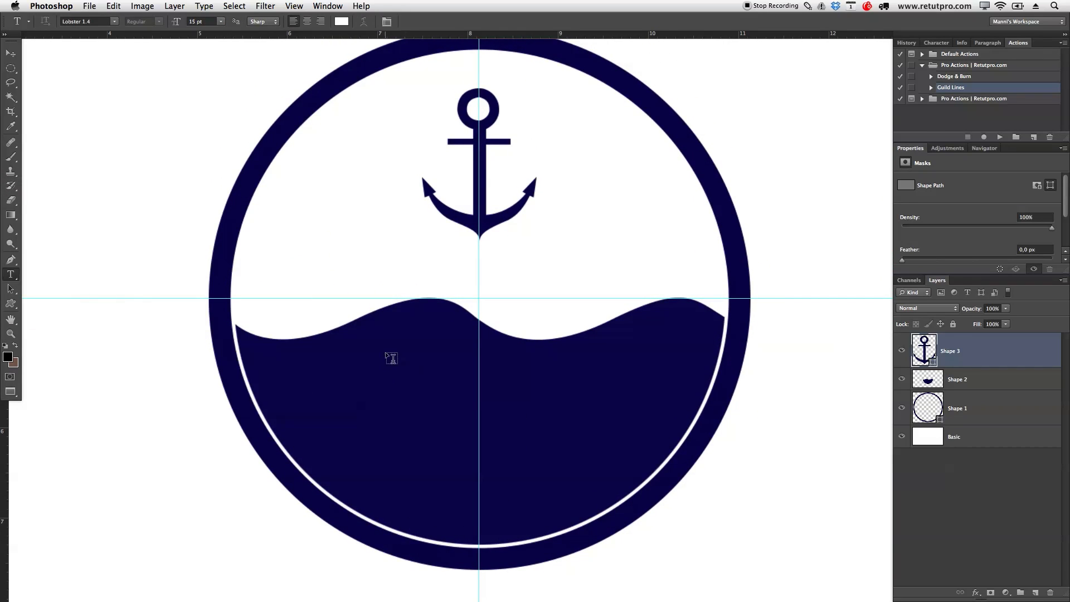
pyautogui.moveTo(355, 361); pyautogui.dragTo(601, 455)
pyautogui.write('sea')
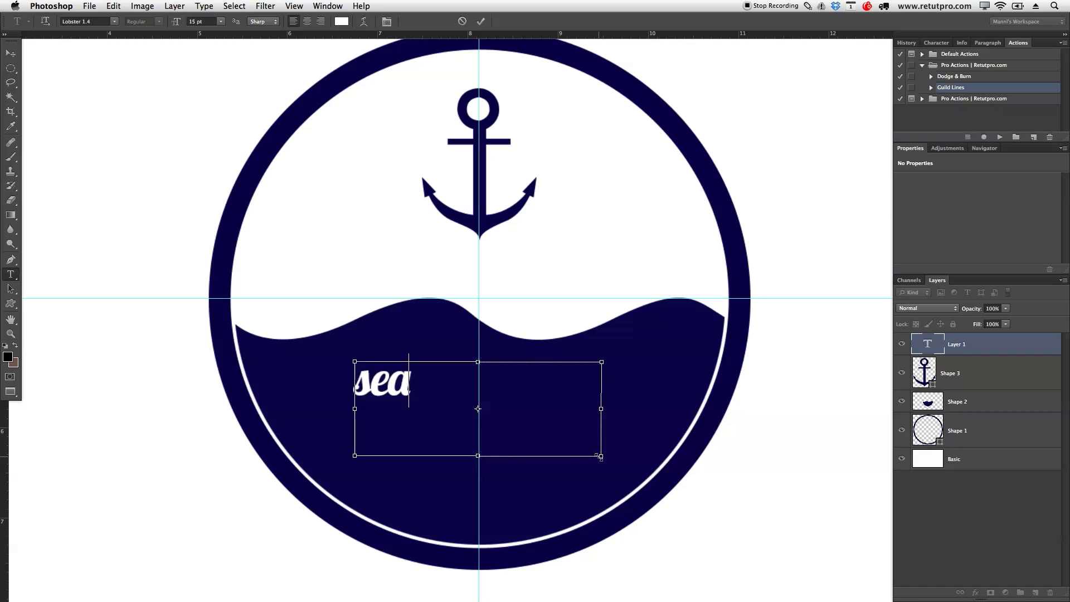
pyautogui.press('super+a')
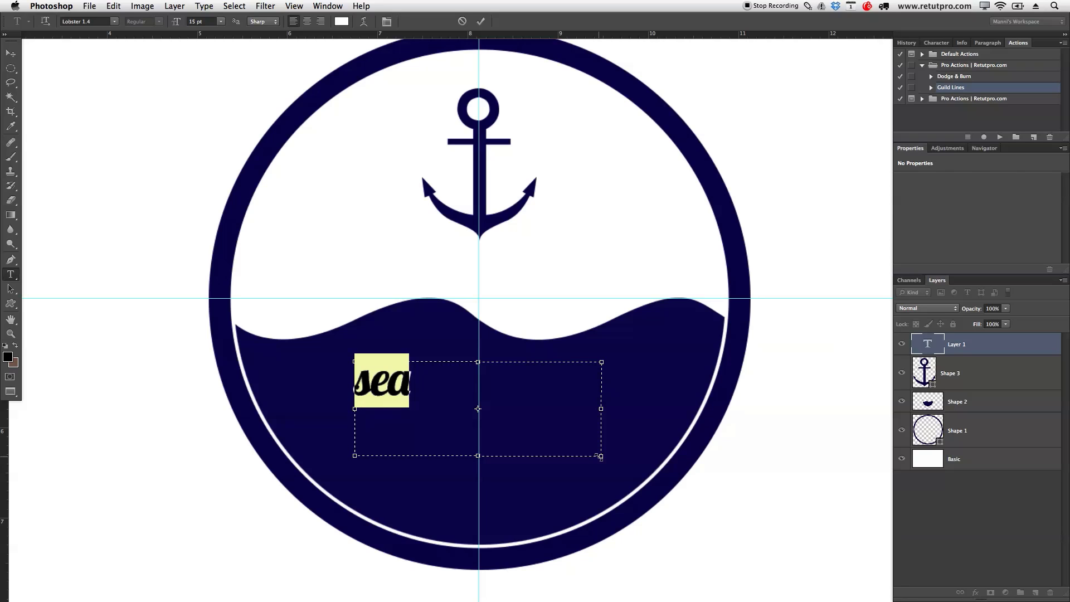
pyautogui.write('SEA')
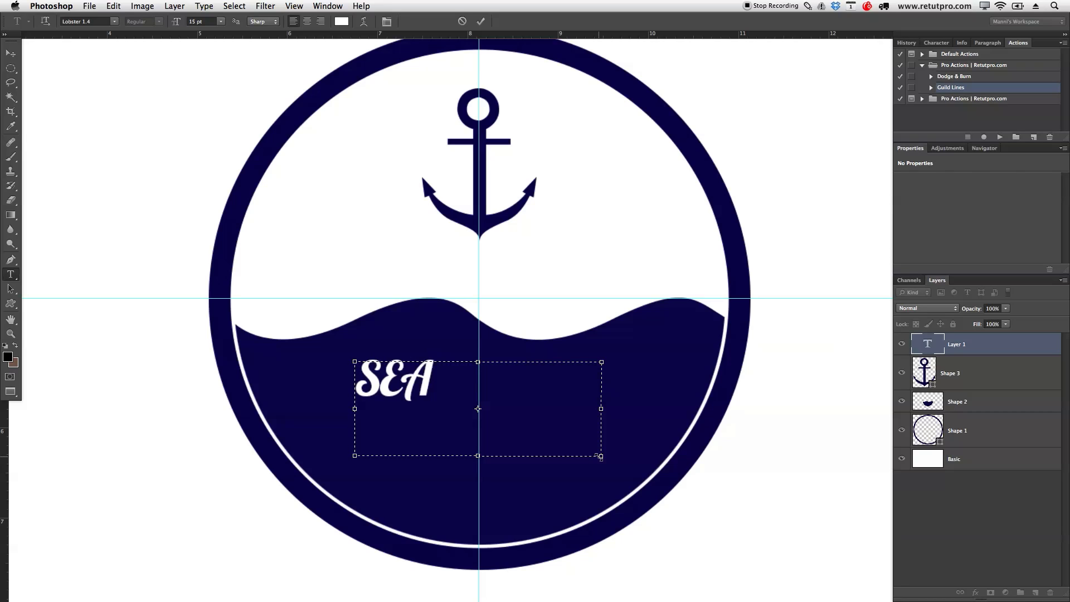
# Set the SEA text's font to Park Lane NF and its colour to white
pyautogui.press('super+a')
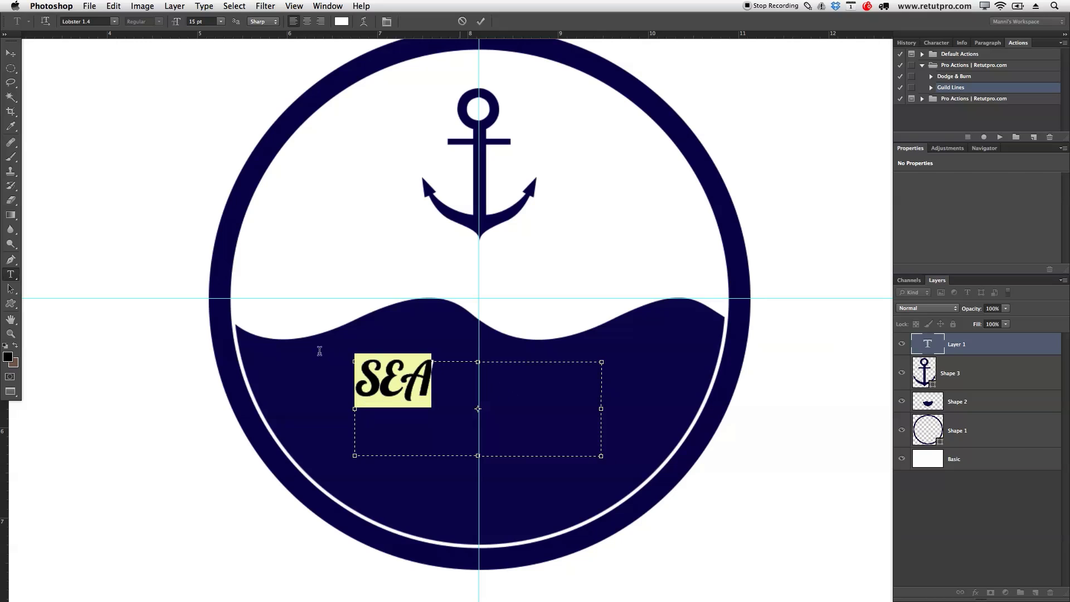
pyautogui.click(393, 389)
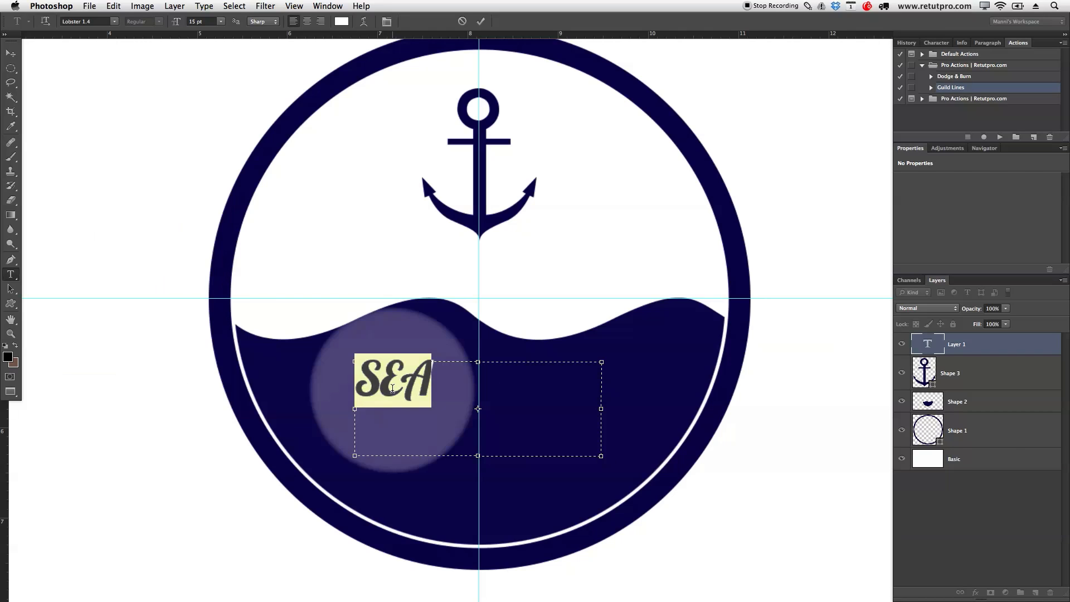
pyautogui.click(114, 22)
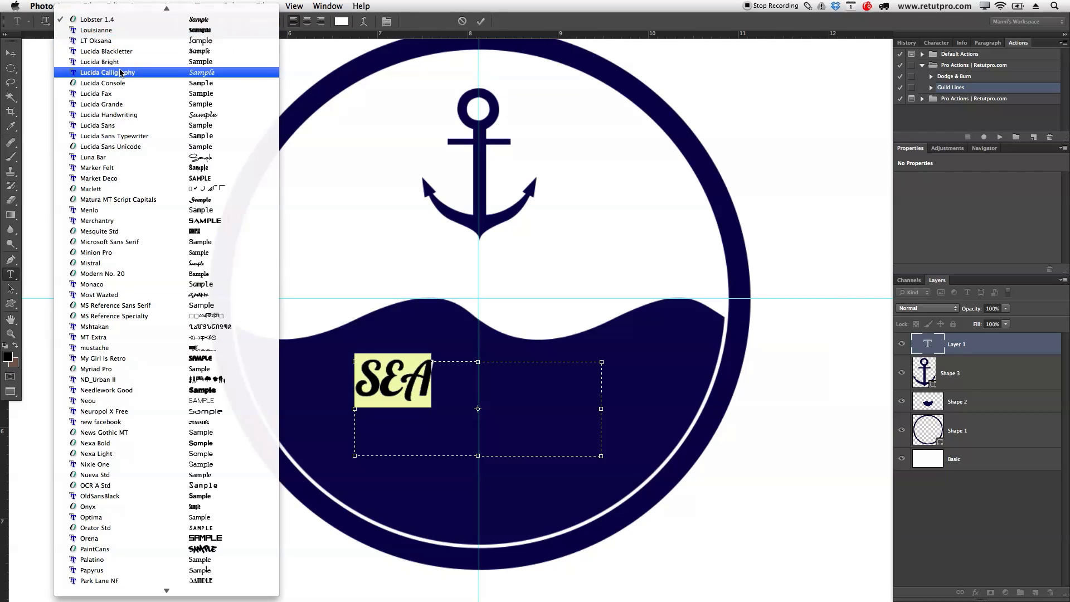
pyautogui.write('par')
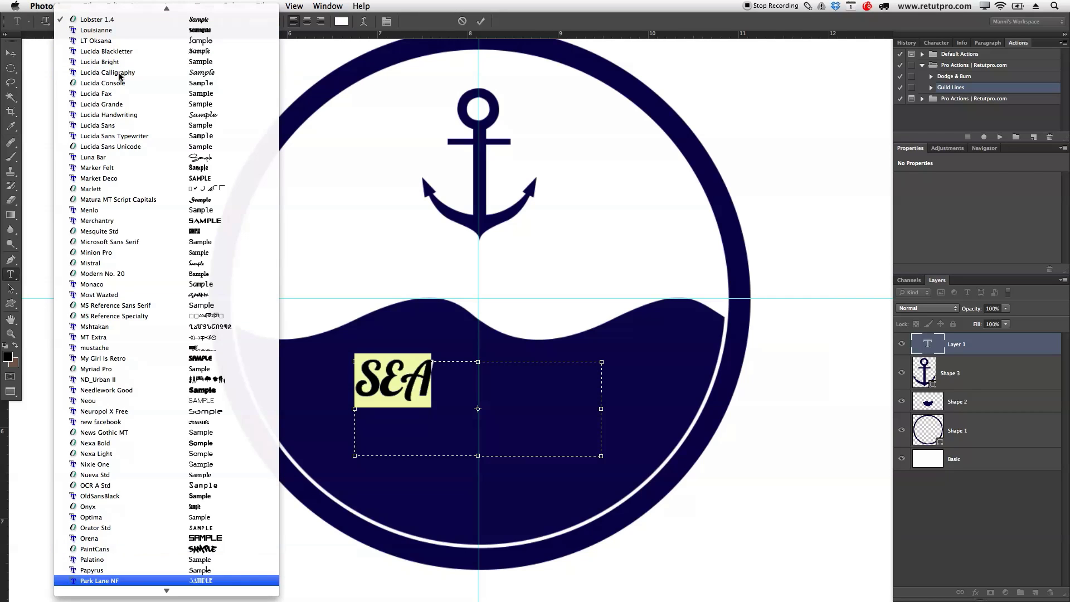
pyautogui.scroll(-3, 128, 423)
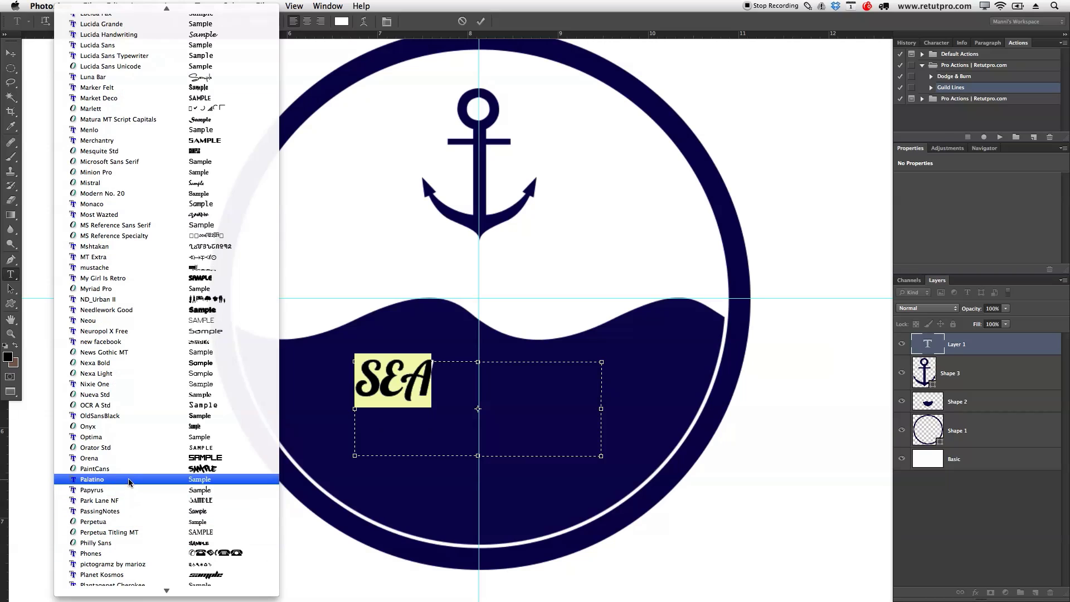
pyautogui.click(130, 501)
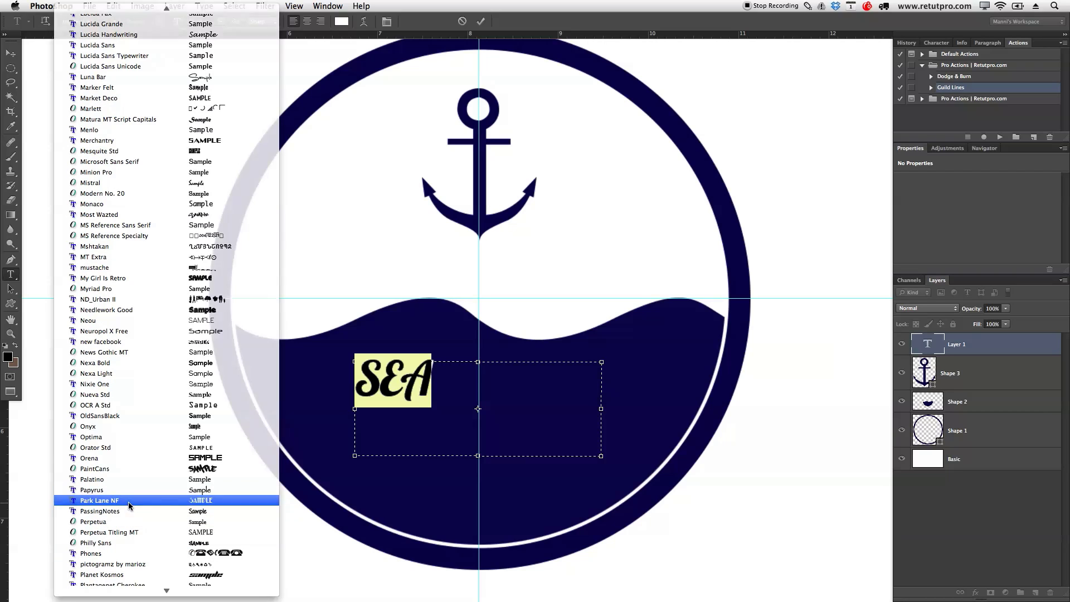
pyautogui.moveTo(433, 383); pyautogui.dragTo(365, 383)
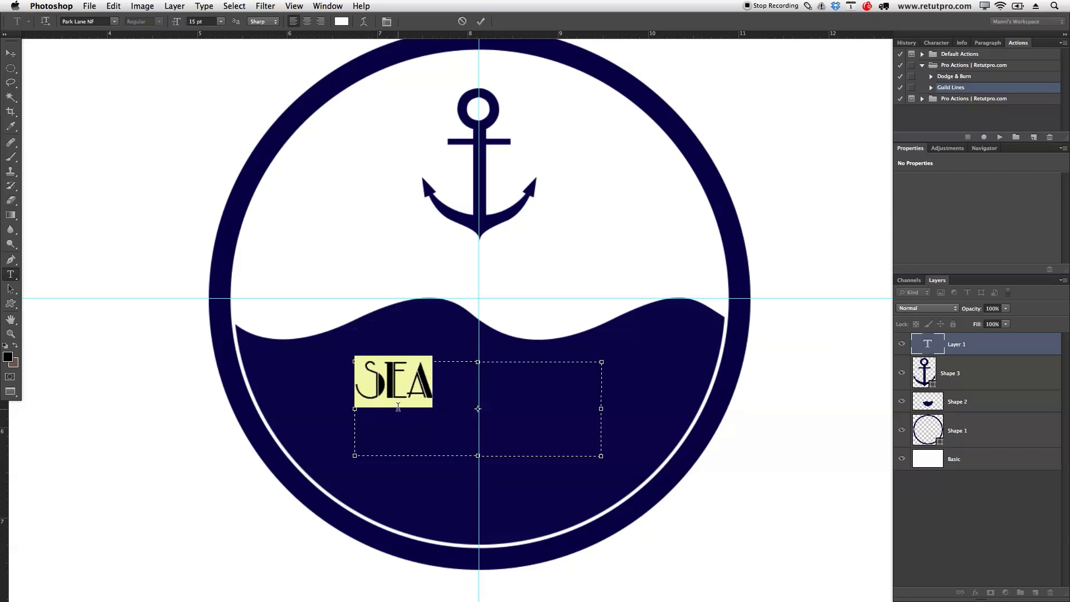
pyautogui.click(341, 21)
pyautogui.click(887, 37)
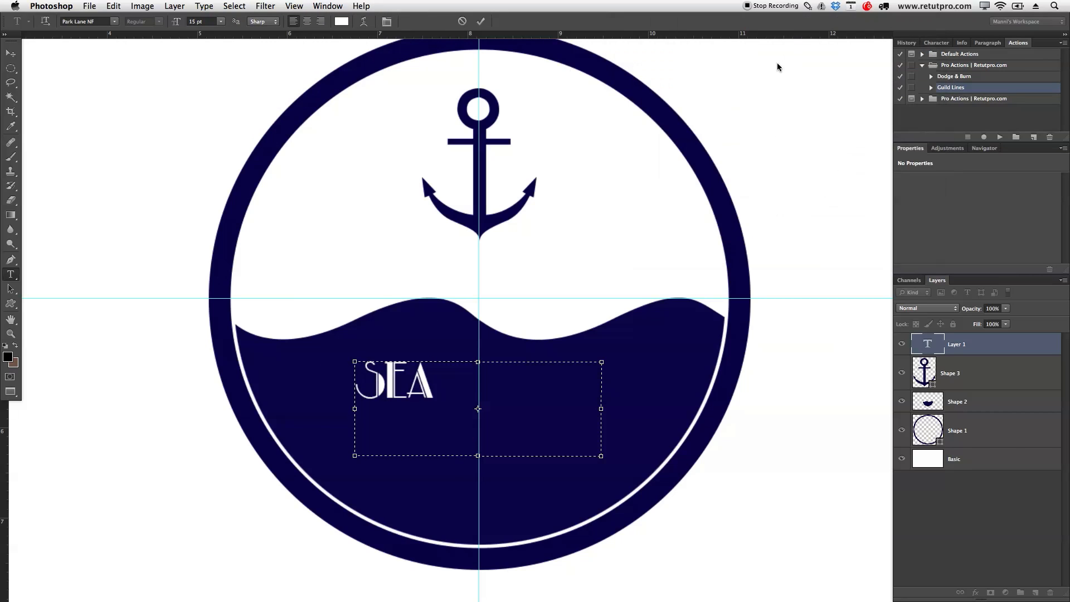
# Enlarge the SEA text to 29 pt and centre it on the vertical guide in the navy area
pyautogui.moveTo(178, 23); pyautogui.dragTo(187, 23)
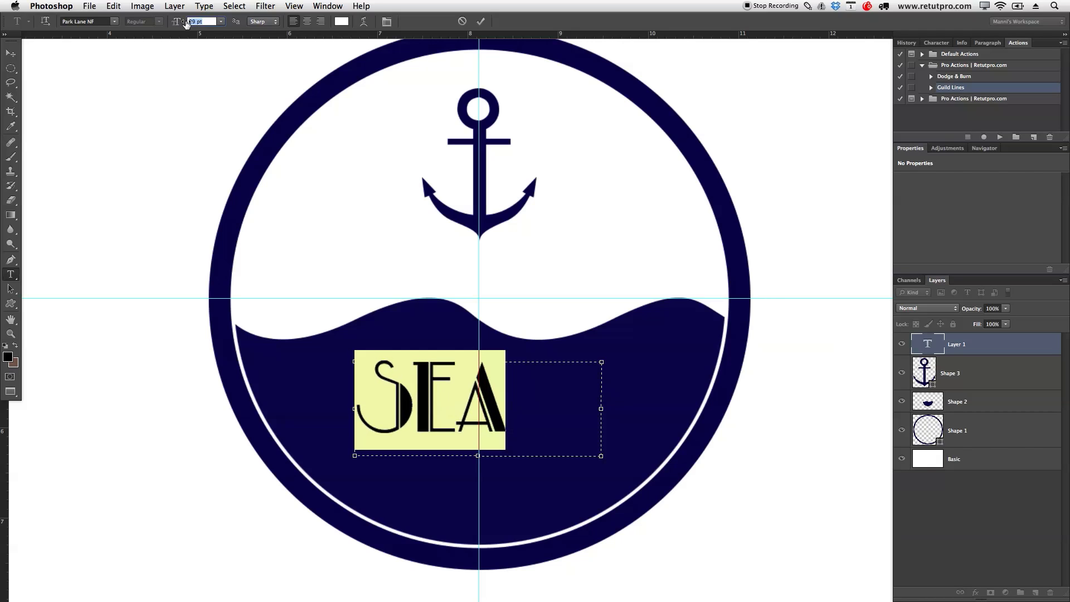
pyautogui.click(481, 22)
pyautogui.press('v')
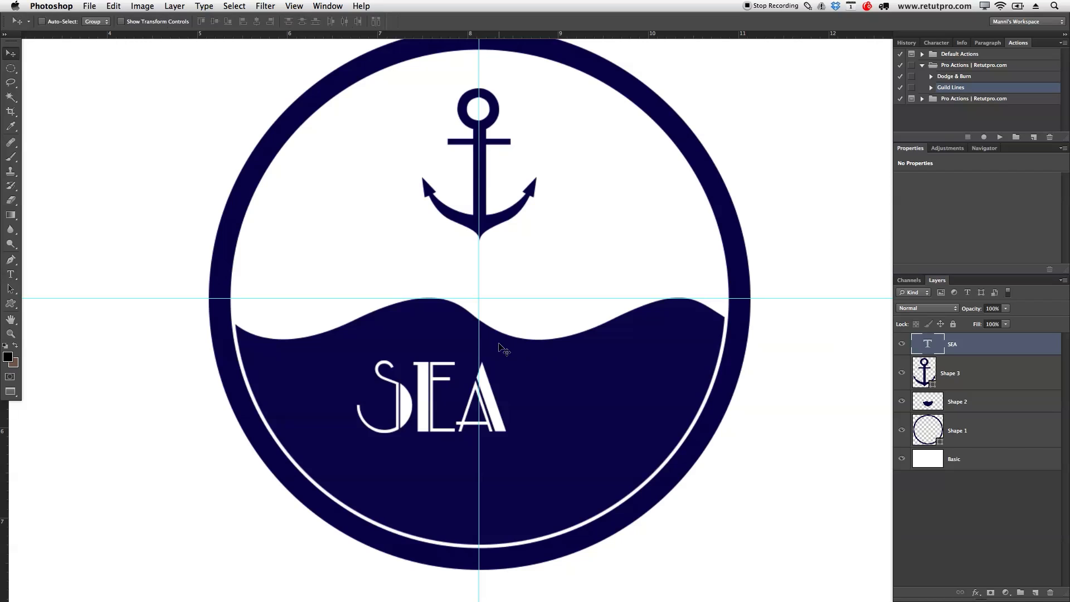
pyautogui.moveTo(451, 380); pyautogui.dragTo(501, 383)
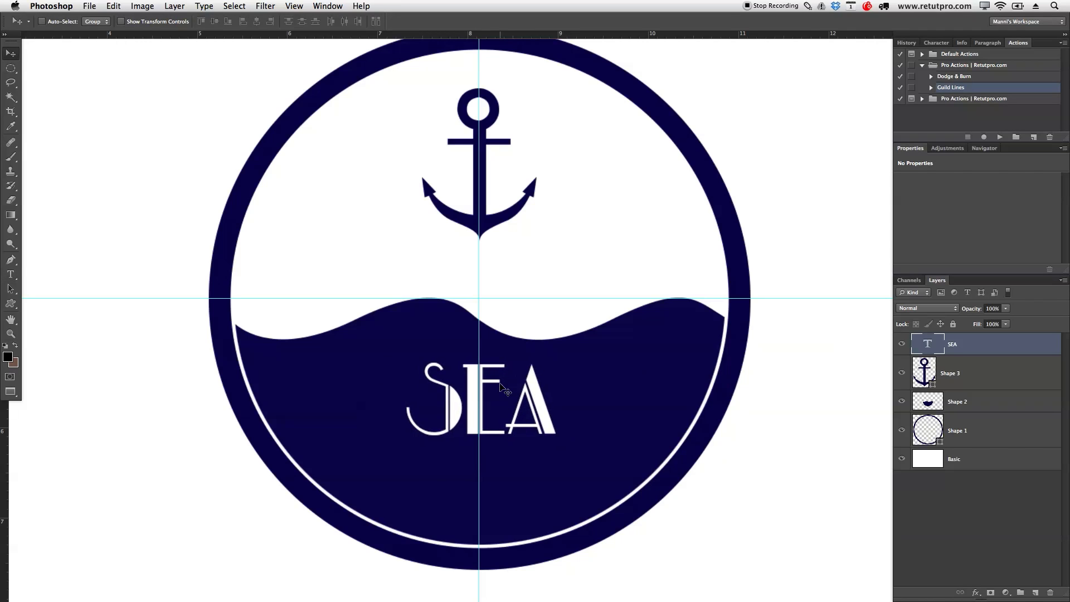
pyautogui.press('Down')
pyautogui.press('Down')
pyautogui.press('Down')
pyautogui.press('Down')
pyautogui.press('Down')
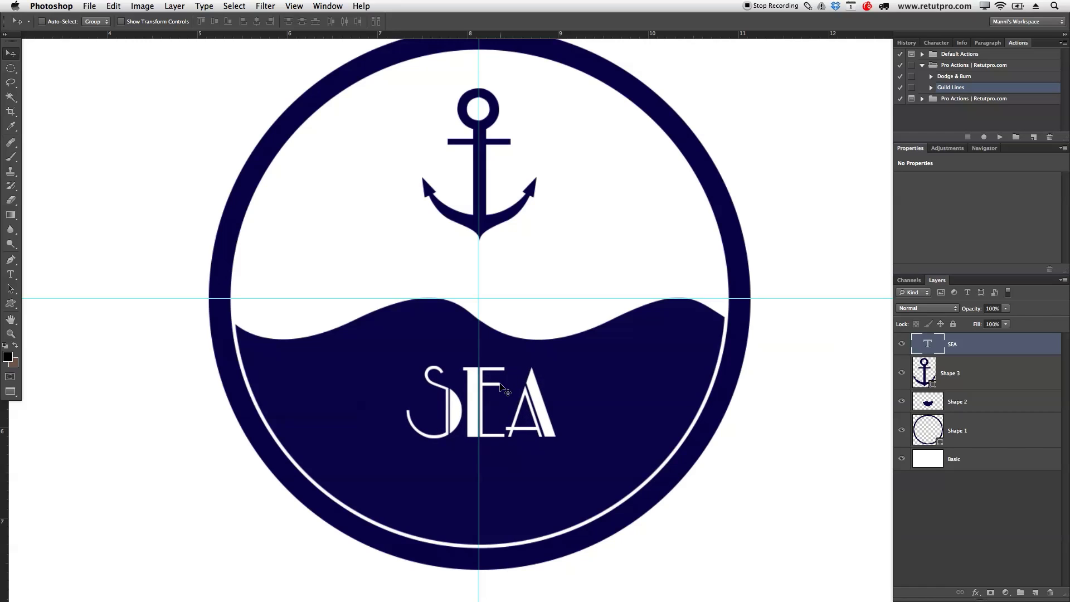
# Place a horizontal guide through the middle of the SEA text and add a new layer named Dots
pyautogui.moveTo(512, 35); pyautogui.dragTo(598, 403)
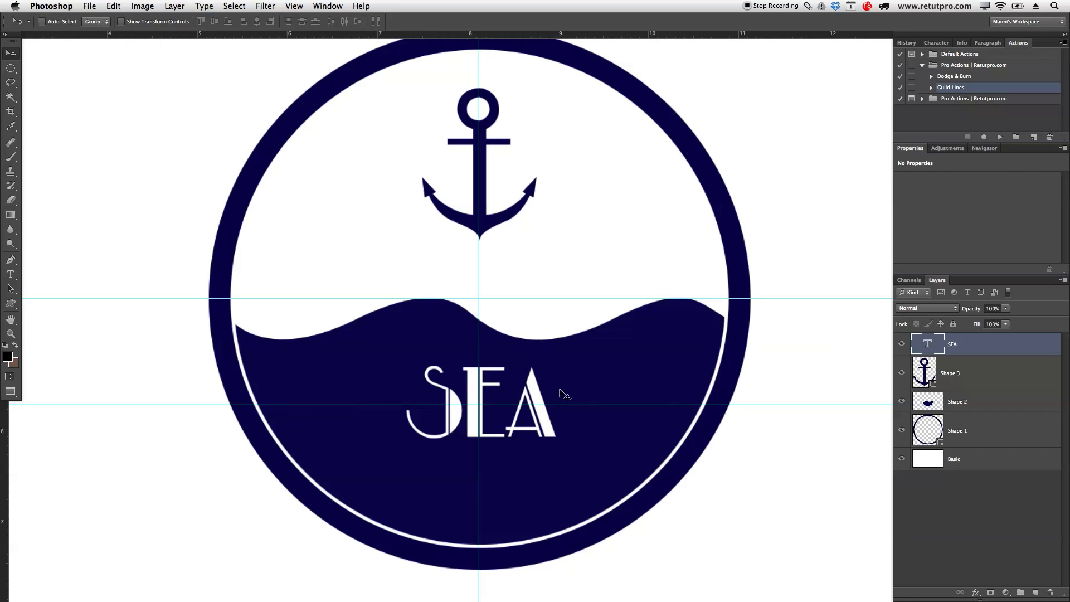
pyautogui.click(1034, 592)
pyautogui.doubleClick(959, 344)
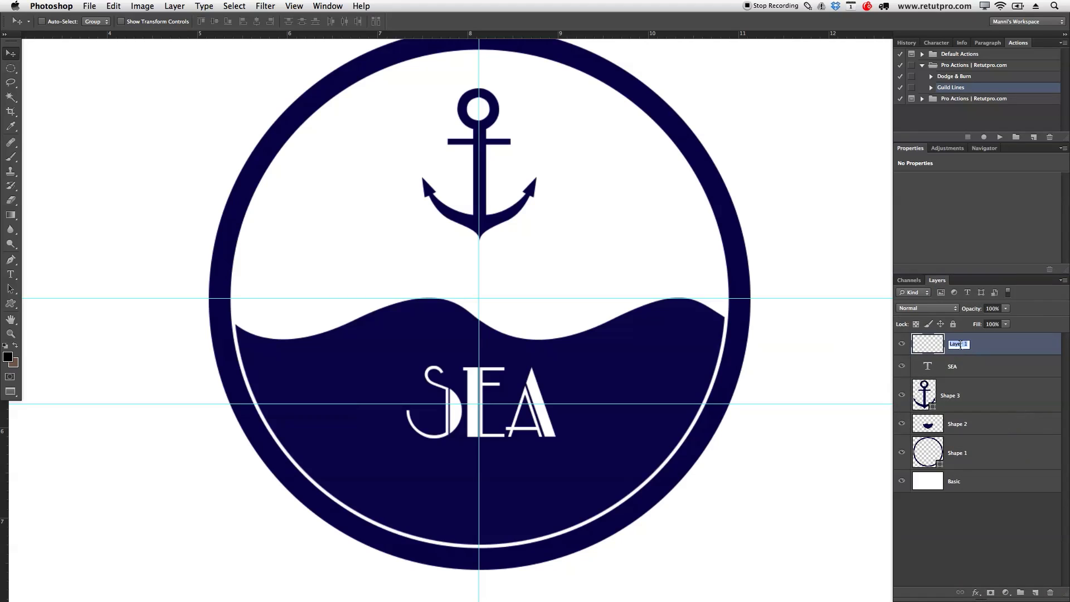
pyautogui.write('dOTS')
pyautogui.press('Return')
pyautogui.click(951, 400)
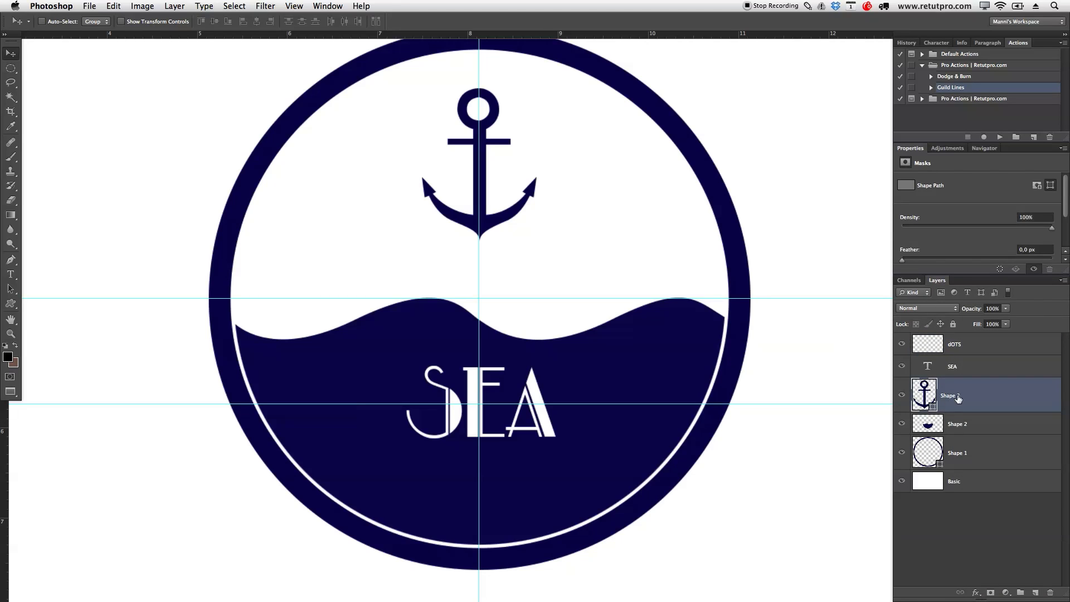
pyautogui.doubleClick(966, 347)
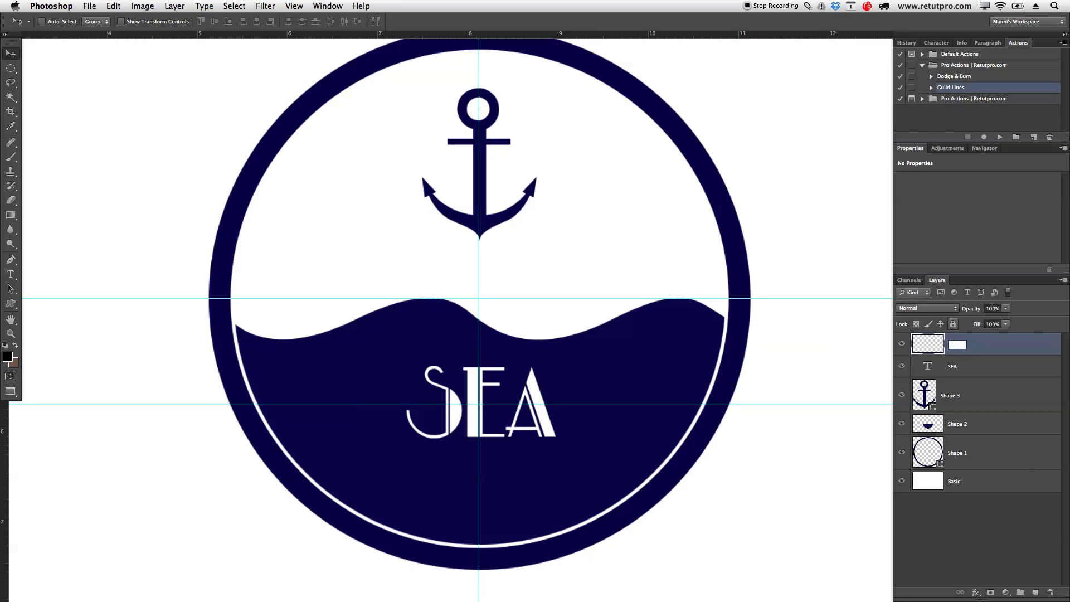
pyautogui.press('Return')
# Make a small circular selection centred on the horizontal guide, just before the S of SEA
pyautogui.click(10, 68)
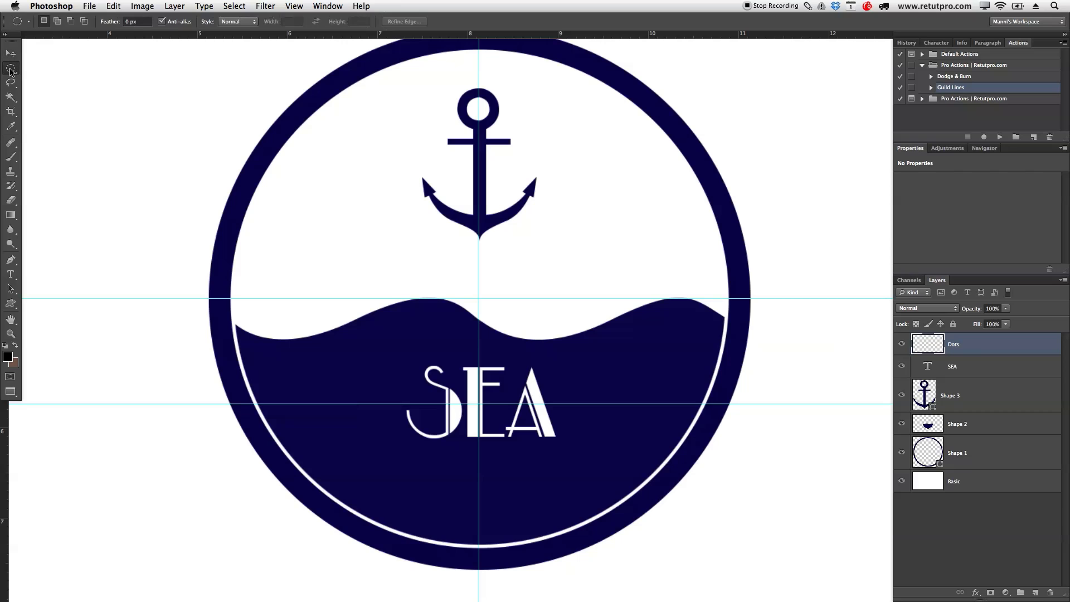
pyautogui.click(45, 78)
pyautogui.press('z')
pyautogui.moveTo(391, 388); pyautogui.dragTo(434, 395)
pyautogui.press('m')
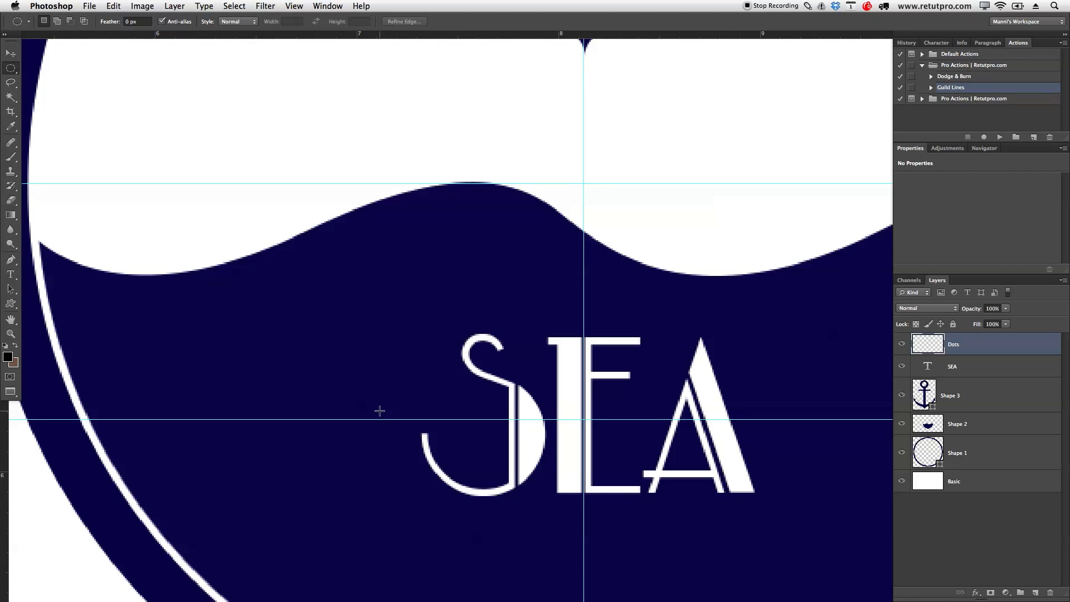
pyautogui.moveTo(367, 413); pyautogui.dragTo(381, 426)
# Fill the small circular selection with white on the Dots layer and deselect it
pyautogui.rightClick(373, 419)
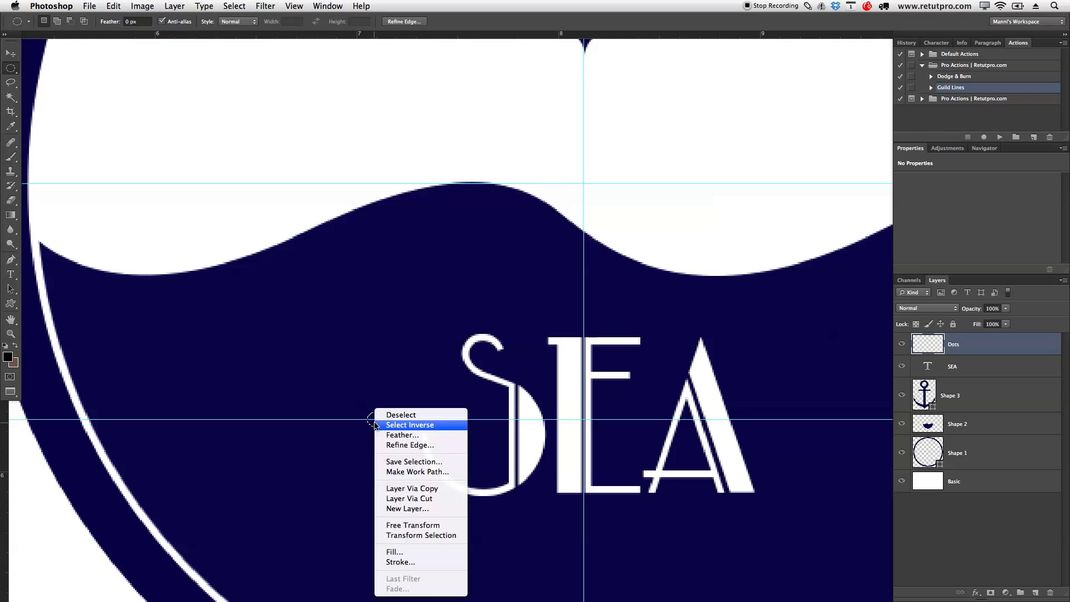
pyautogui.click(396, 551)
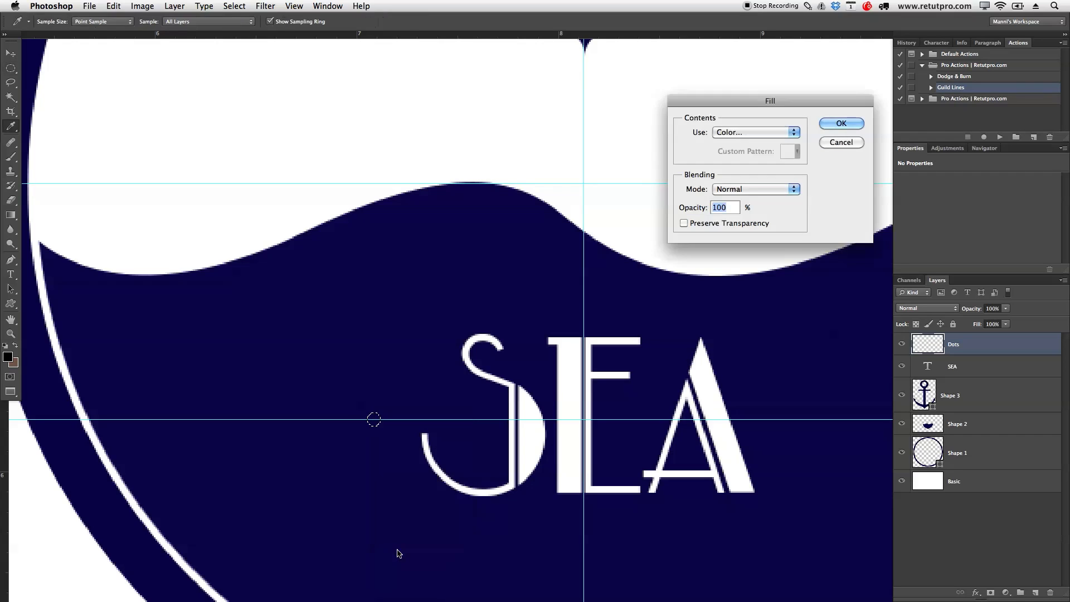
pyautogui.click(727, 132)
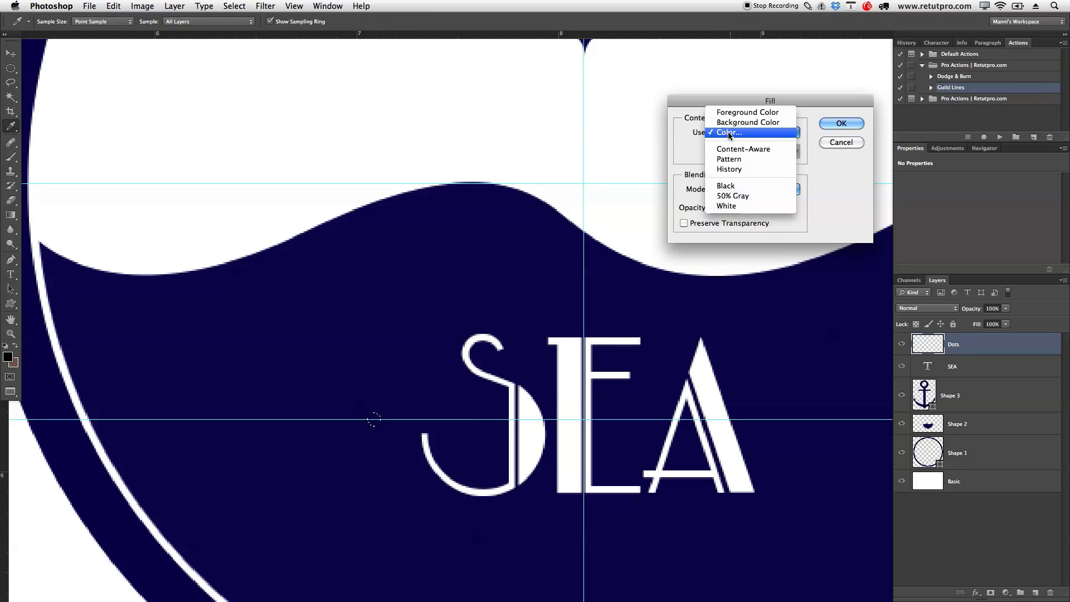
pyautogui.click(732, 207)
pyautogui.click(841, 123)
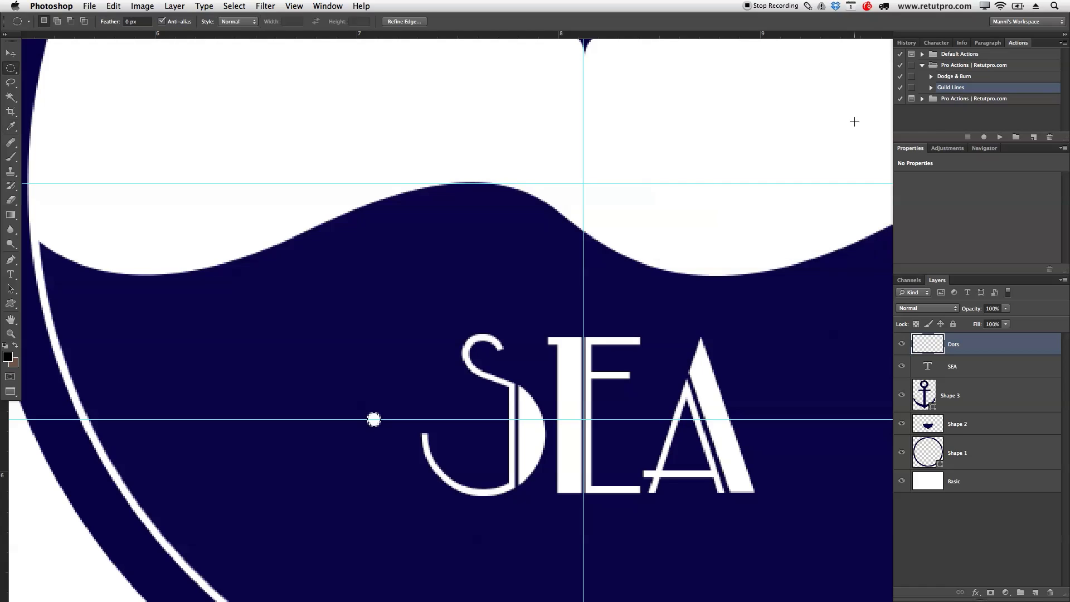
pyautogui.hotkey('ctrl', 'd')
# Duplicate the white dot, place the copy after the A of SEA on the guide, and shift the original dot slightly outward
pyautogui.press('z')
pyautogui.moveTo(621, 369); pyautogui.dragTo(565, 385)
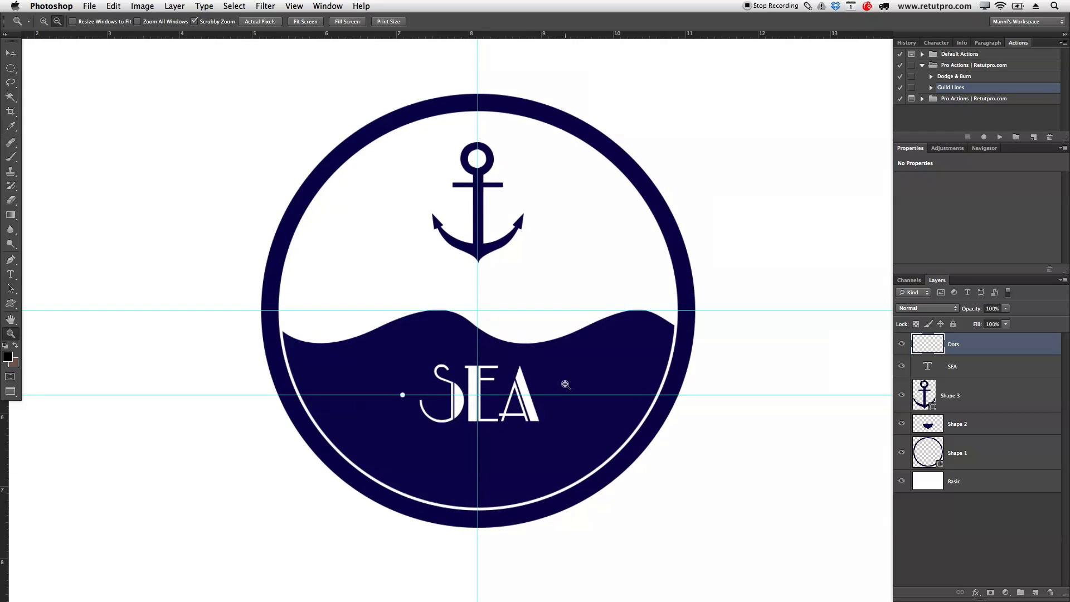
pyautogui.press('super+j')
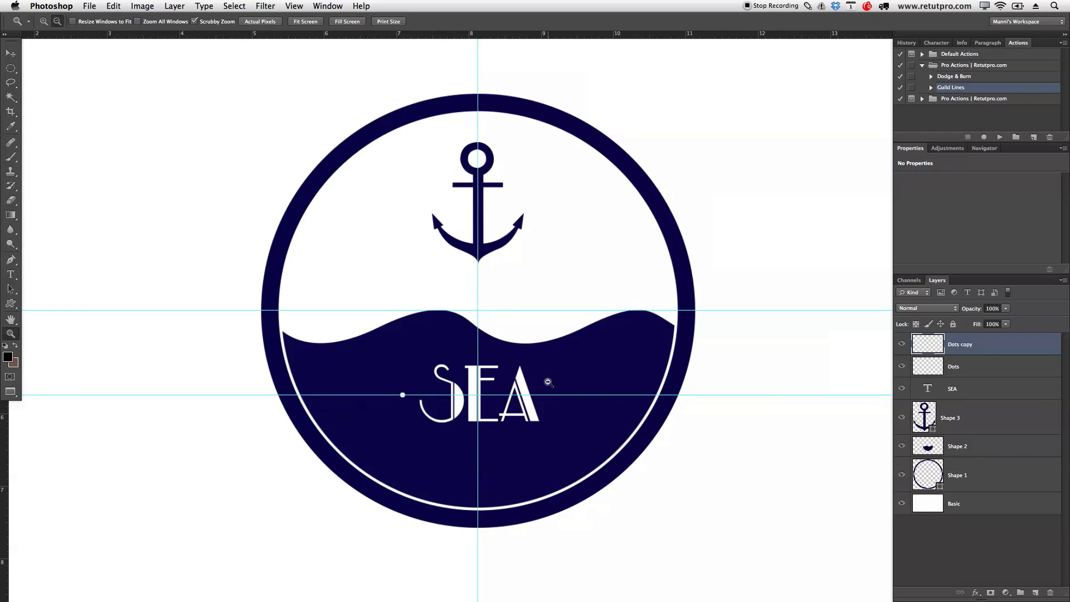
pyautogui.moveTo(552, 384); pyautogui.dragTo(570, 403)
pyautogui.click(552, 418)
pyautogui.press('v')
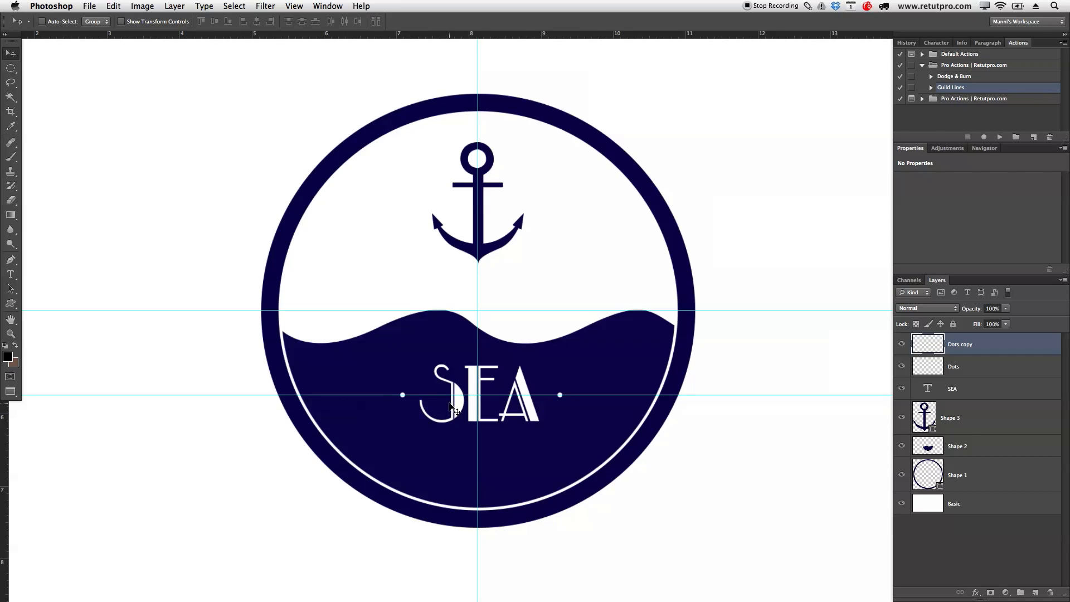
pyautogui.click(954, 368)
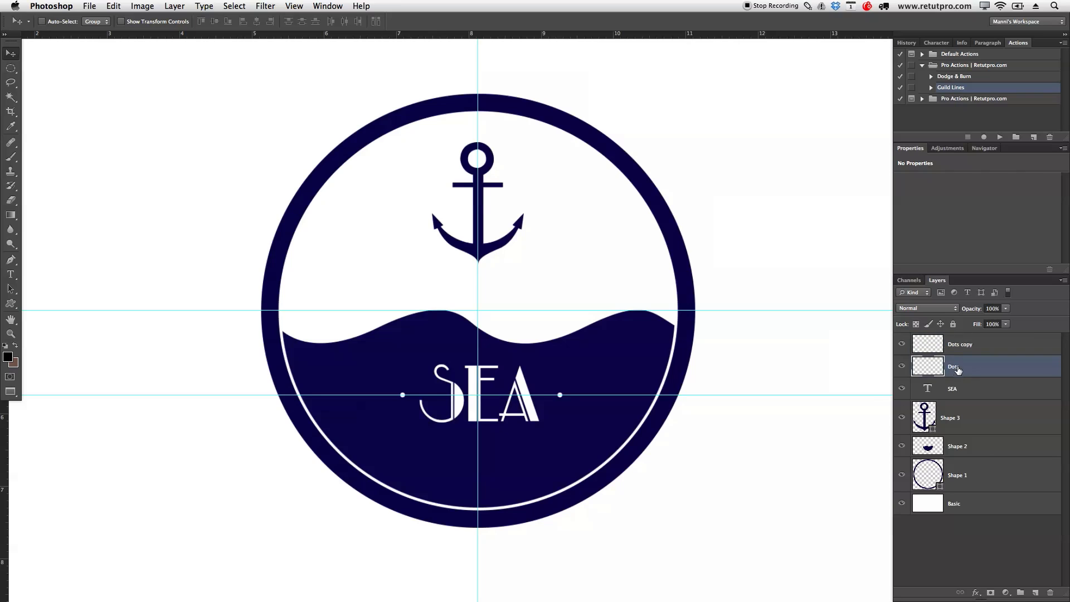
pyautogui.click(952, 370)
# Add the white text life in a box below SEA, using the Lobster 1.4 font at 11 pt
pyautogui.press('t')
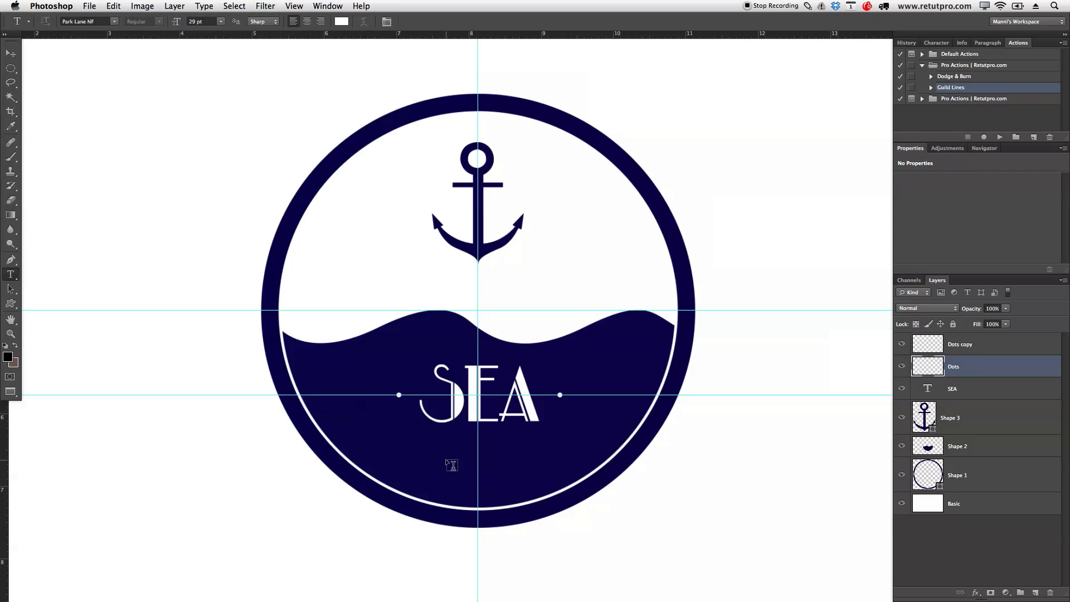
pyautogui.moveTo(401, 436); pyautogui.dragTo(544, 472)
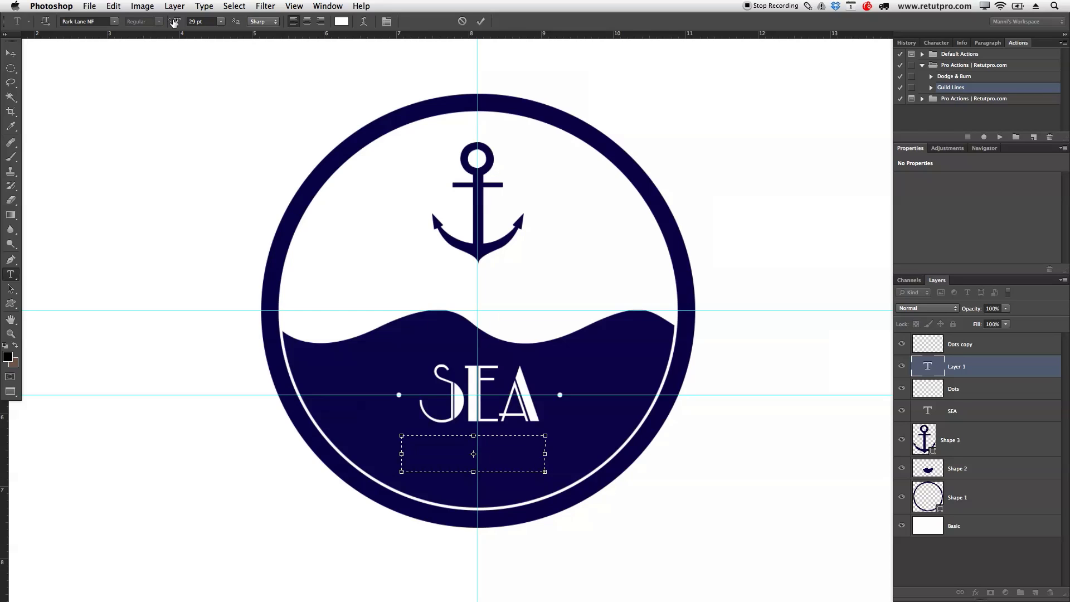
pyautogui.moveTo(174, 23)
pyautogui.mouseDown()
pyautogui.moveTo(162, 24)
pyautogui.moveTo(171, 23)
pyautogui.mouseUp()
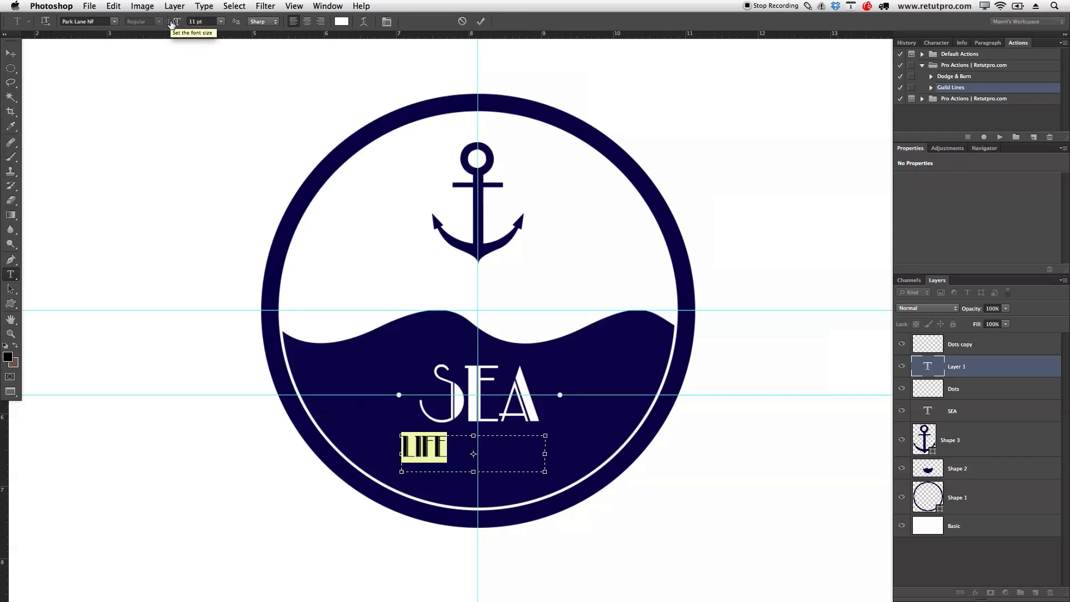
pyautogui.click(116, 22)
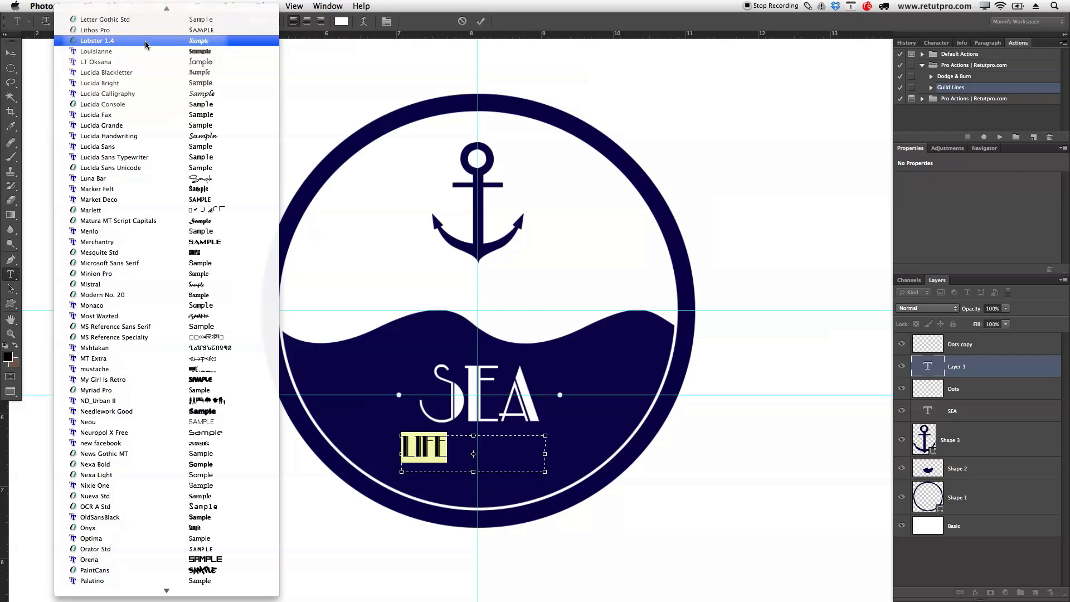
pyautogui.click(125, 41)
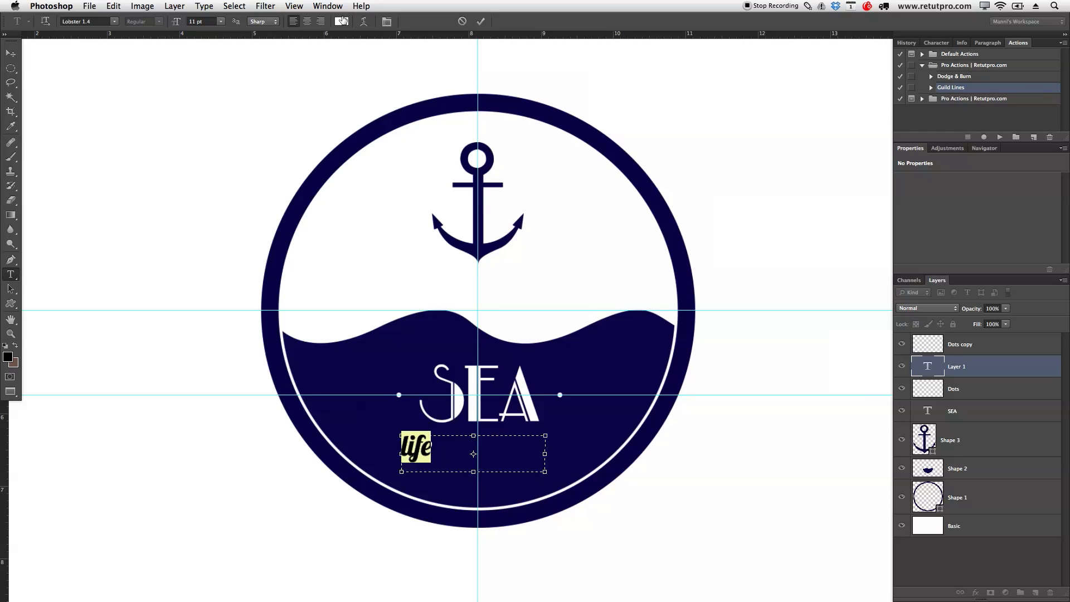
pyautogui.click(481, 21)
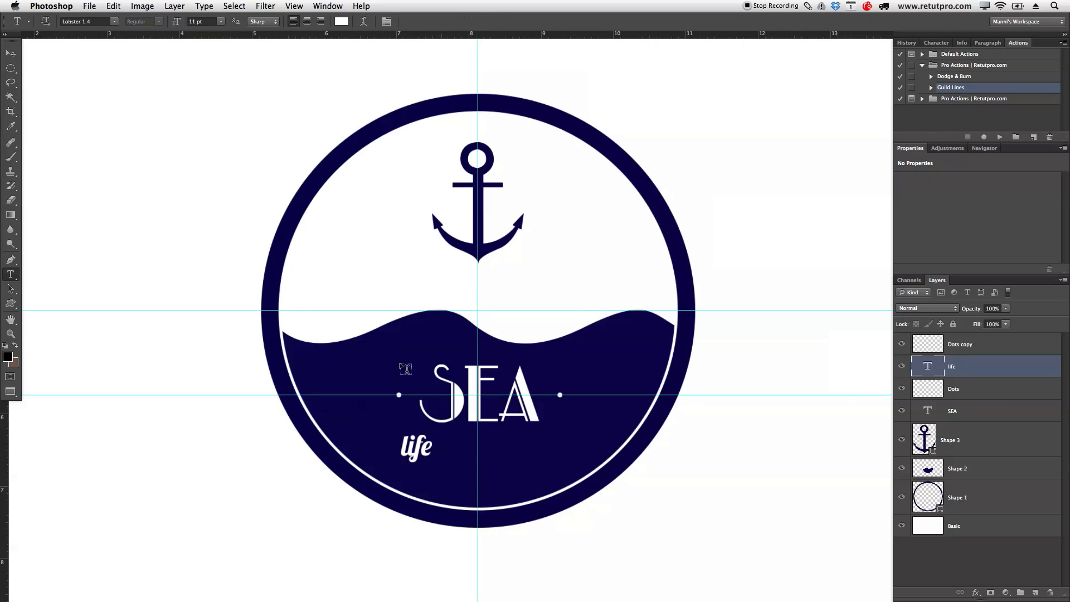
# Centre the life text on the vertical guide directly beneath SEA and nudge it slightly down
pyautogui.click(11, 53)
pyautogui.moveTo(419, 444); pyautogui.dragTo(482, 438)
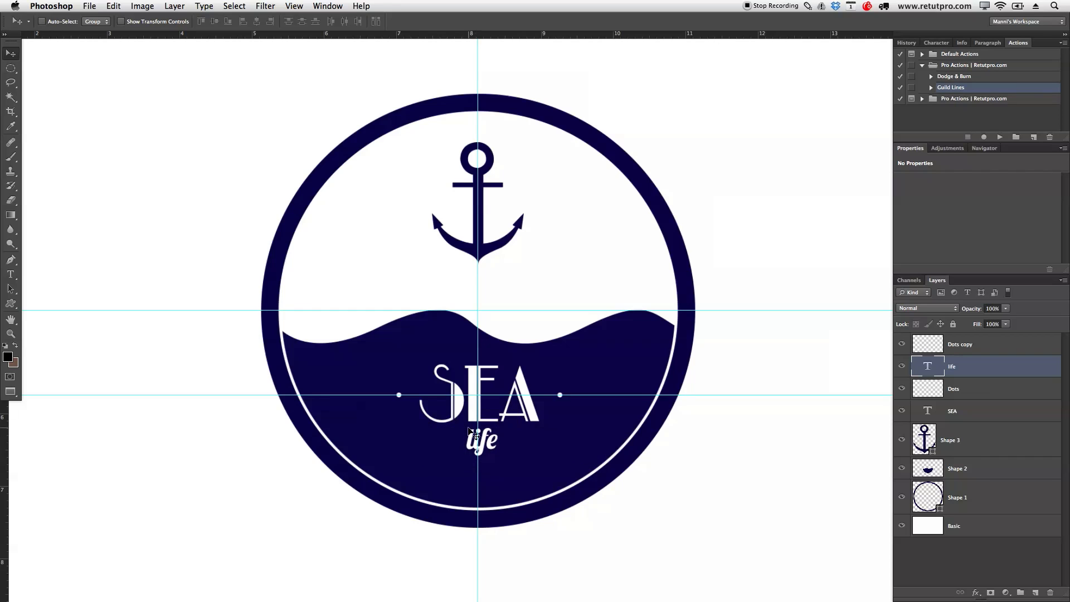
pyautogui.press('Down')
pyautogui.press('Down')
pyautogui.press('Down')
pyautogui.click(469, 427)
# Clear the guides from the canvas
pyautogui.click(293, 6)
pyautogui.click(333, 273)
pyautogui.press('z')
pyautogui.moveTo(533, 324); pyautogui.dragTo(509, 322)
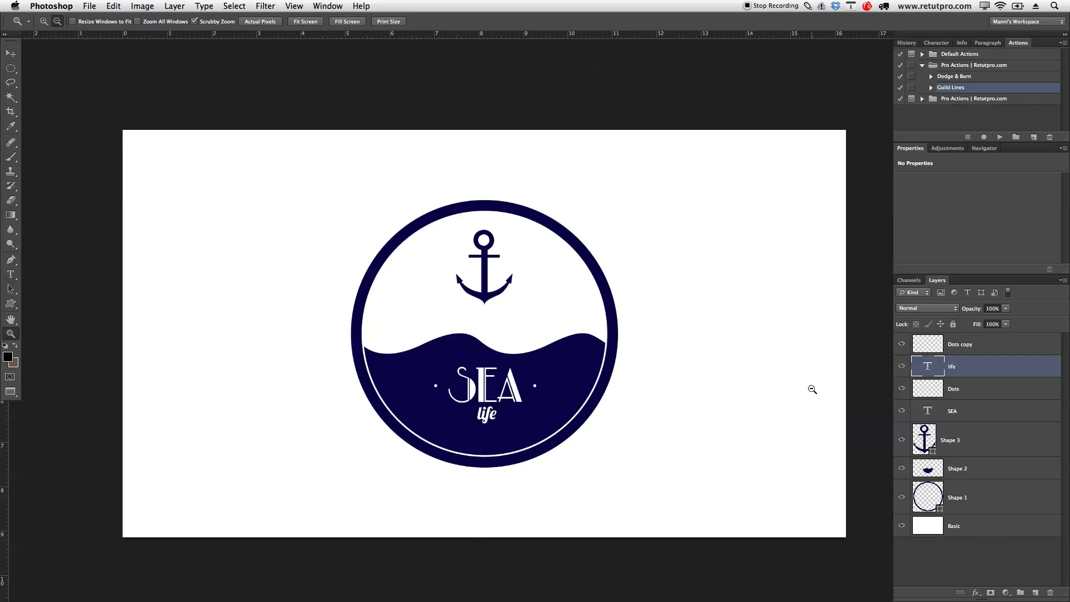
# Move the life text layer below the Dots layer, directly above the SEA layer
pyautogui.click(974, 351)
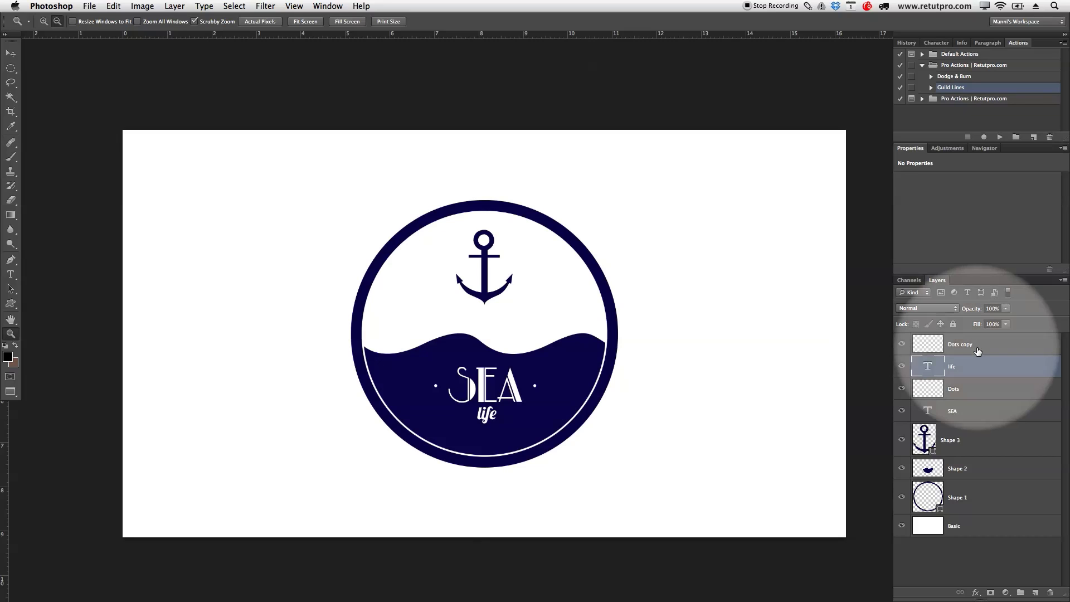
pyautogui.click(978, 373)
pyautogui.click(976, 390)
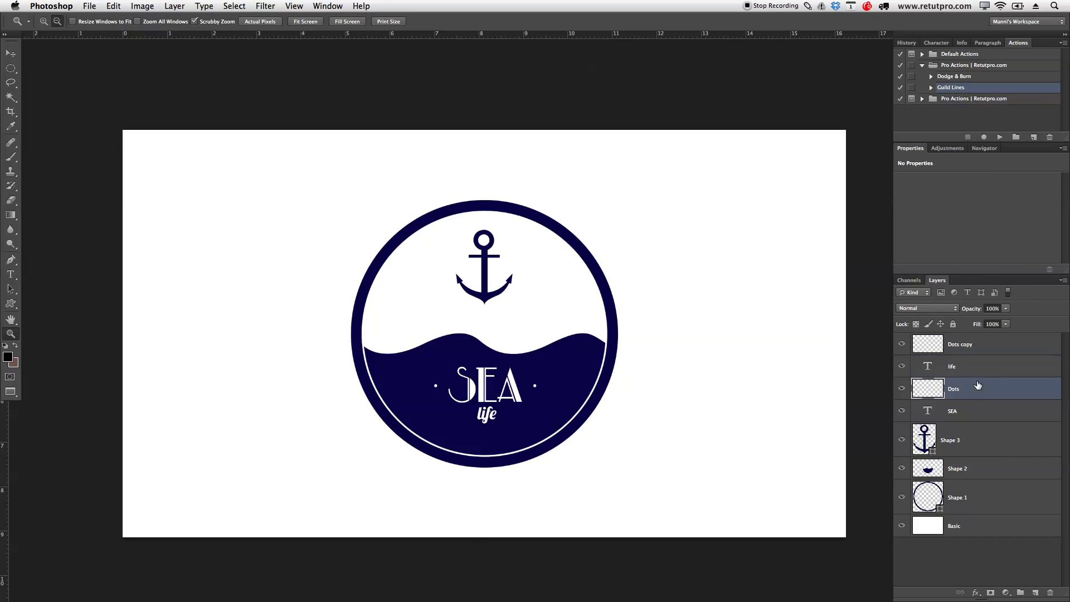
pyautogui.moveTo(976, 372); pyautogui.dragTo(976, 402)
# Group the life and SEA text layers and name the group Text
pyautogui.keyDown('shift'); pyautogui.click(980, 410); pyautogui.keyUp('shift')
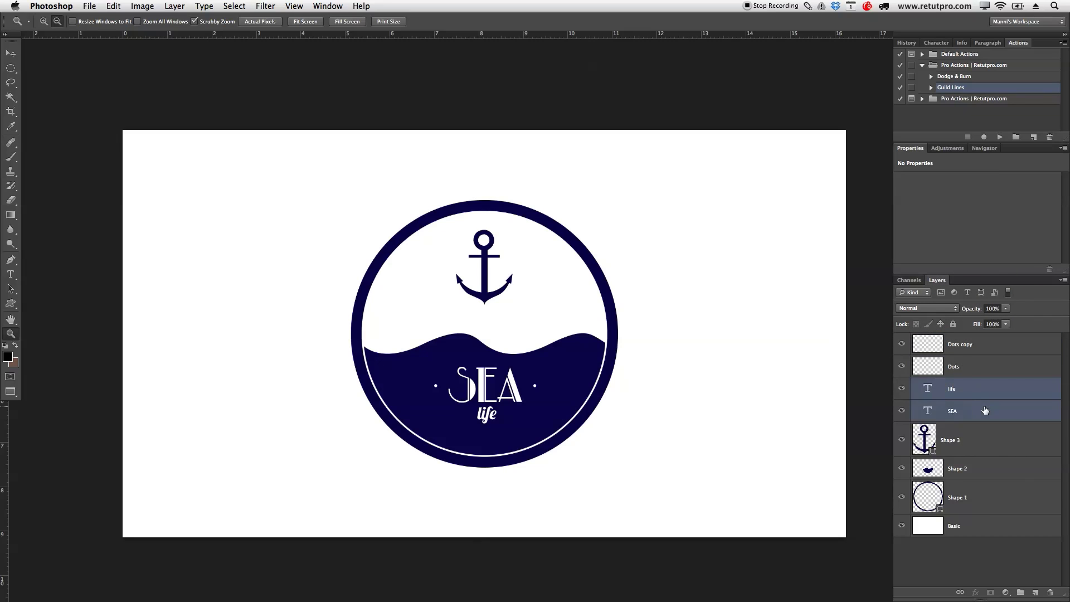
pyautogui.press('super+g')
pyautogui.doubleClick(947, 383)
pyautogui.write('Text')
pyautogui.press('Return')
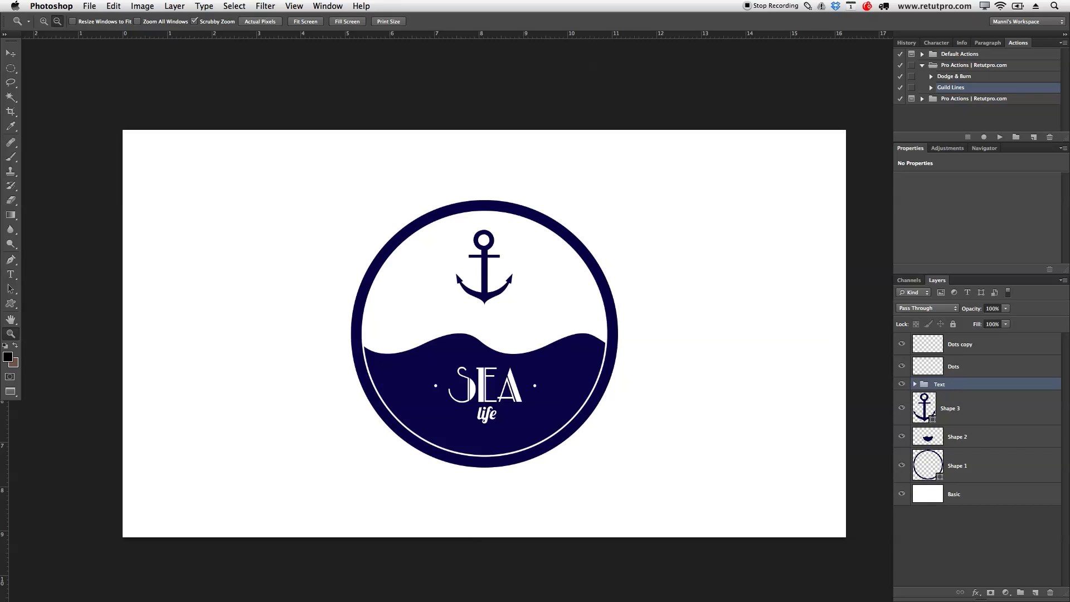
# Group the layers Shape 1, Shape 2 and Shape 3 and name the group Shapes
pyautogui.click(966, 409)
pyautogui.keyDown('shift'); pyautogui.click(976, 437); pyautogui.keyUp('shift')
pyautogui.keyDown('shift'); pyautogui.click(979, 462); pyautogui.keyUp('shift')
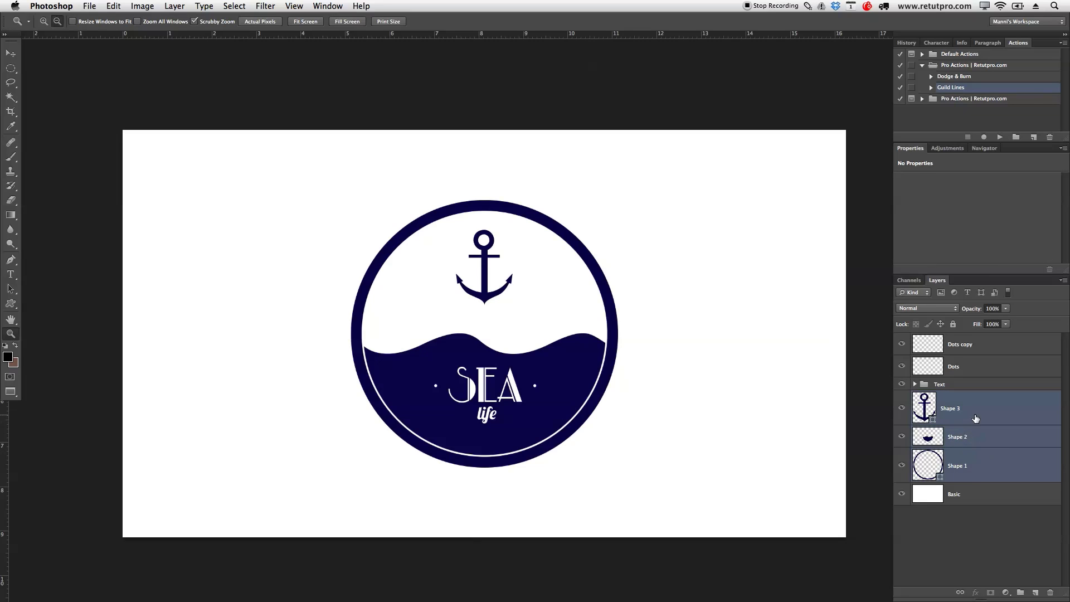
pyautogui.hotkey('ctrl', 'g')
pyautogui.doubleClick(949, 396)
pyautogui.press('BackSpace')
pyautogui.press('Return')
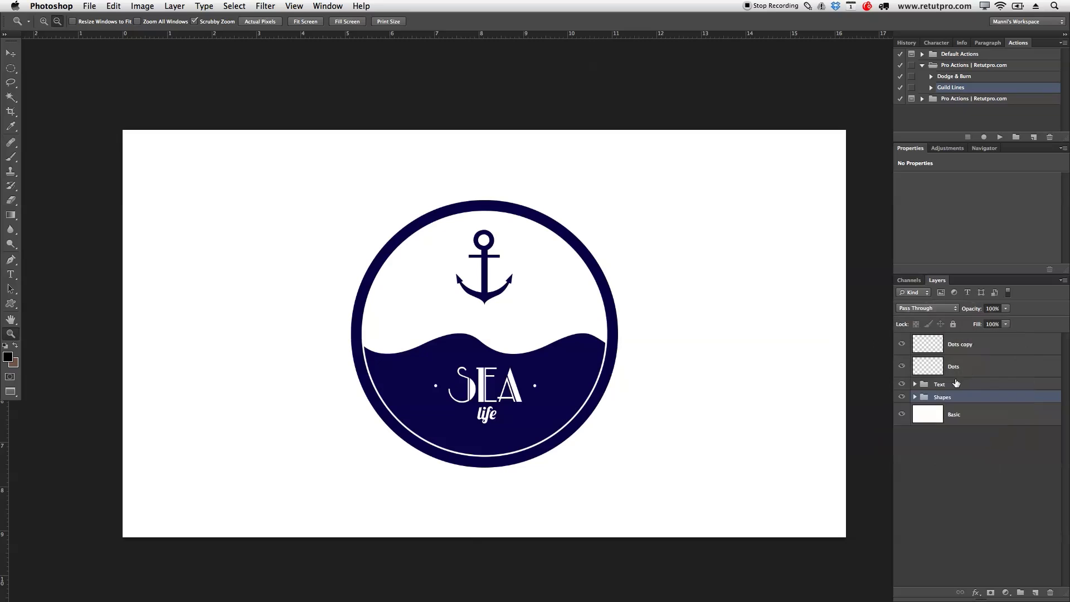
# Group the Dots and Dots copy layers and name the group Dots
pyautogui.click(972, 366)
pyautogui.keyDown('shift'); pyautogui.click(981, 348); pyautogui.keyUp('shift')
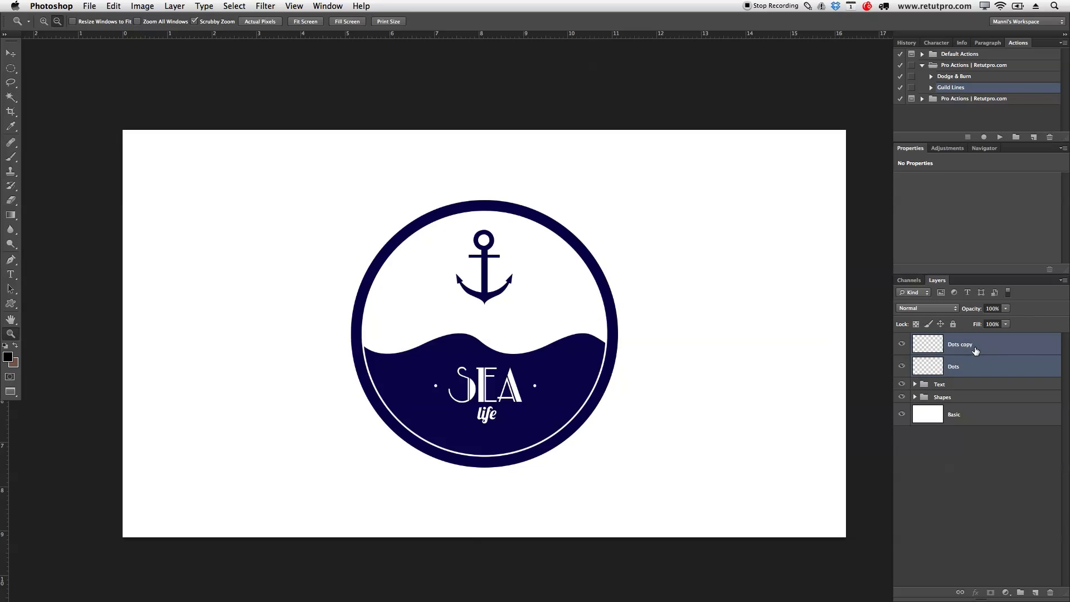
pyautogui.hotkey('ctrl', 'g')
pyautogui.doubleClick(943, 339)
pyautogui.write('Dots')
pyautogui.press('Return')
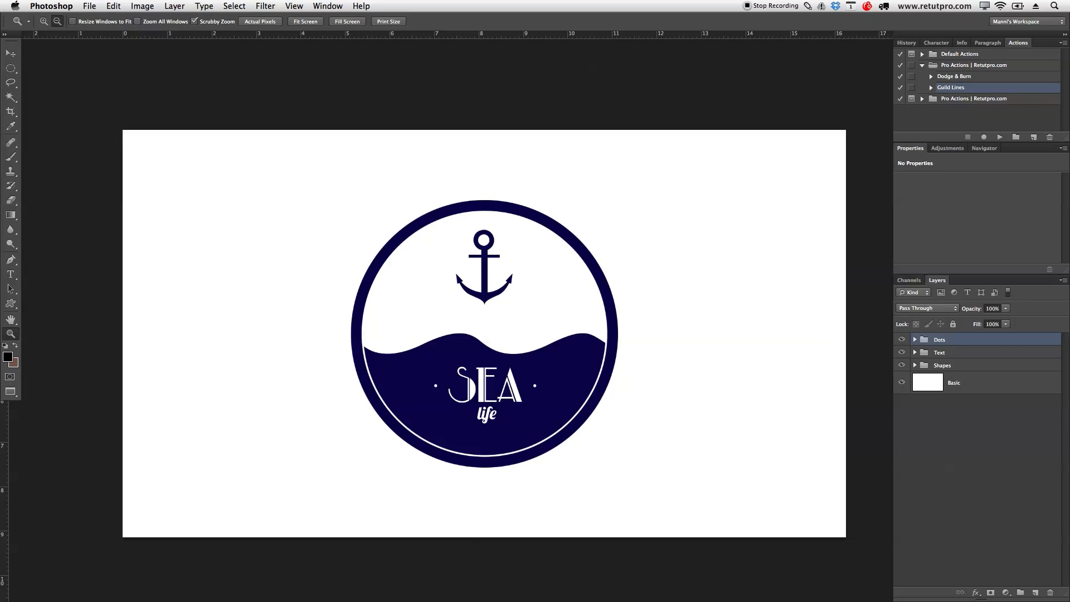
# Combine the Dots, Text and Shapes groups into one parent group named Logo
pyautogui.keyDown('shift'); pyautogui.click(947, 367); pyautogui.keyUp('shift')
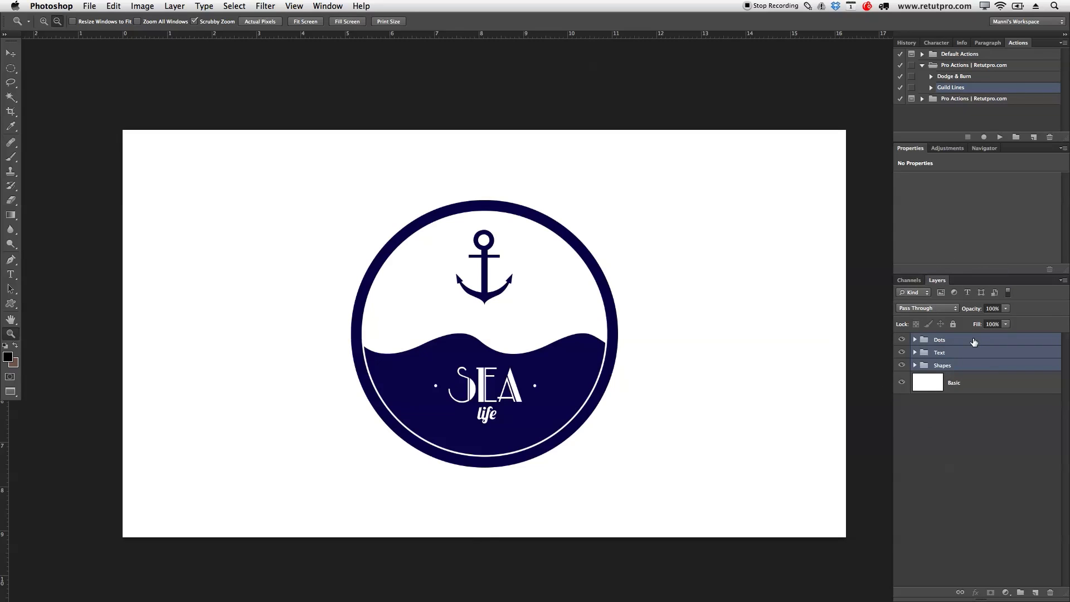
pyautogui.press('super+g')
pyautogui.doubleClick(947, 339)
pyautogui.write('Lo')
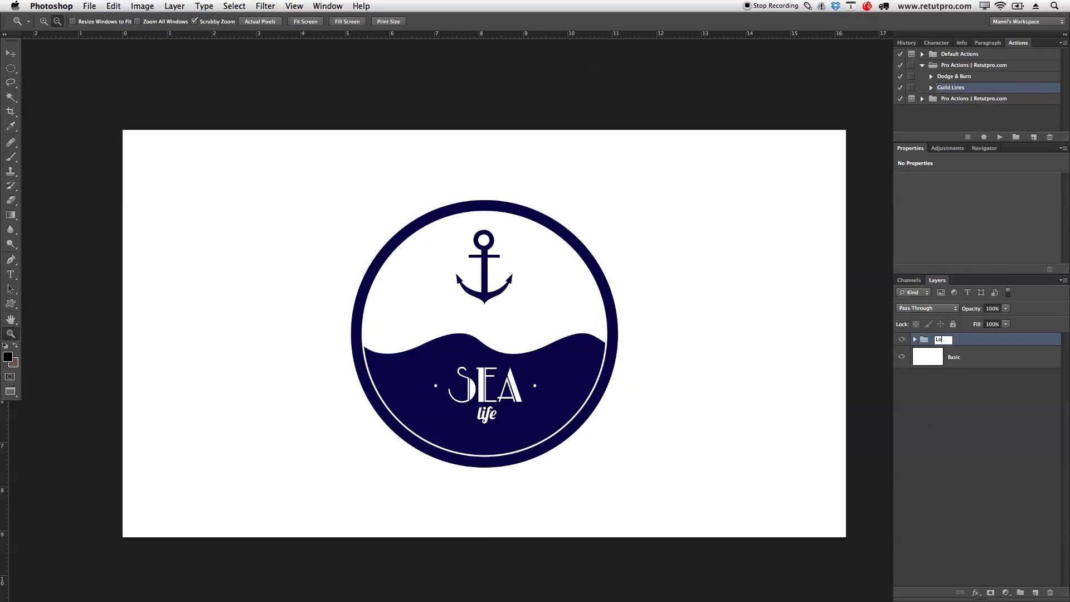
pyautogui.write('go')
pyautogui.press('Return')
pyautogui.moveTo(510, 290); pyautogui.dragTo(557, 307)
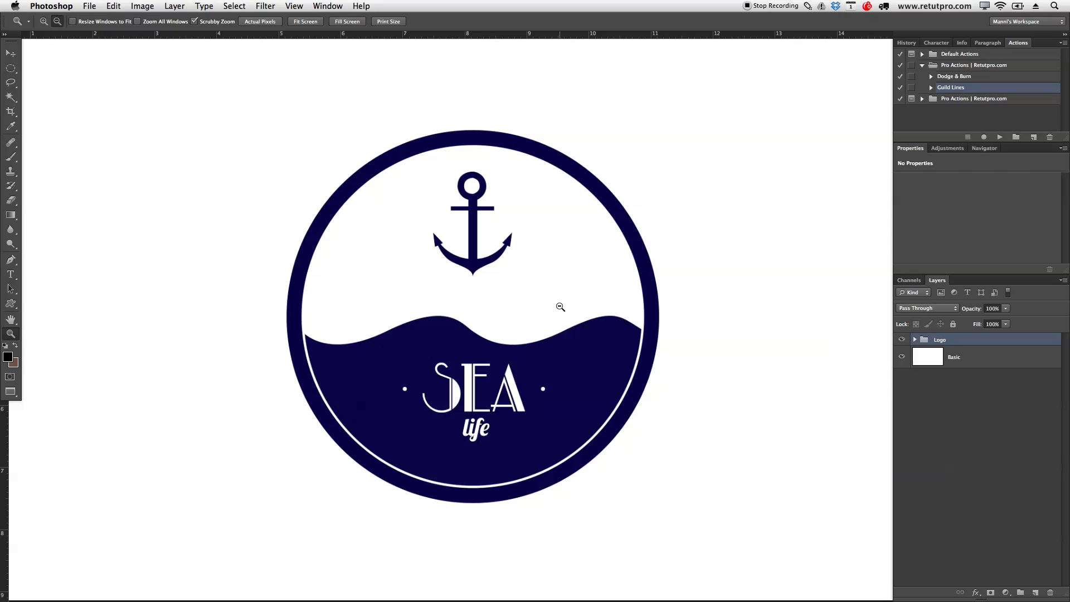